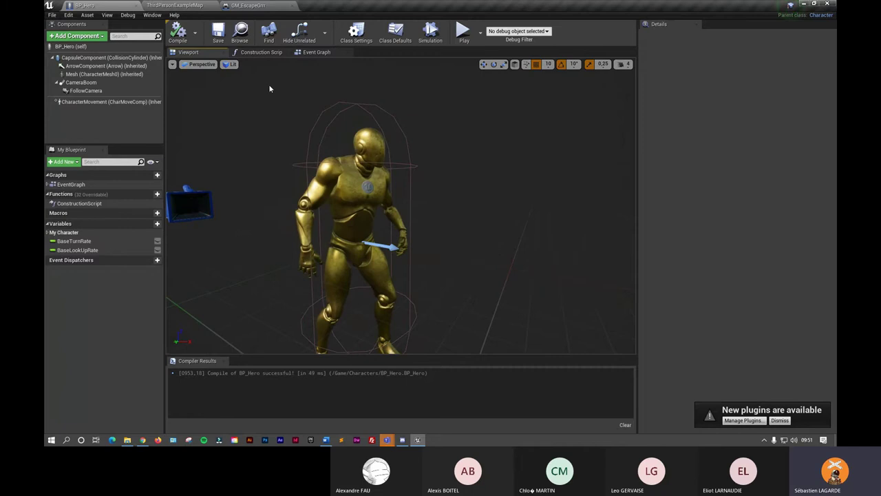
- Show BP_Hero's Event Graph zoomed out so the gamepad, movement and touch input groups are visible
click(314, 53)
scroll(360, 206, down, 2)
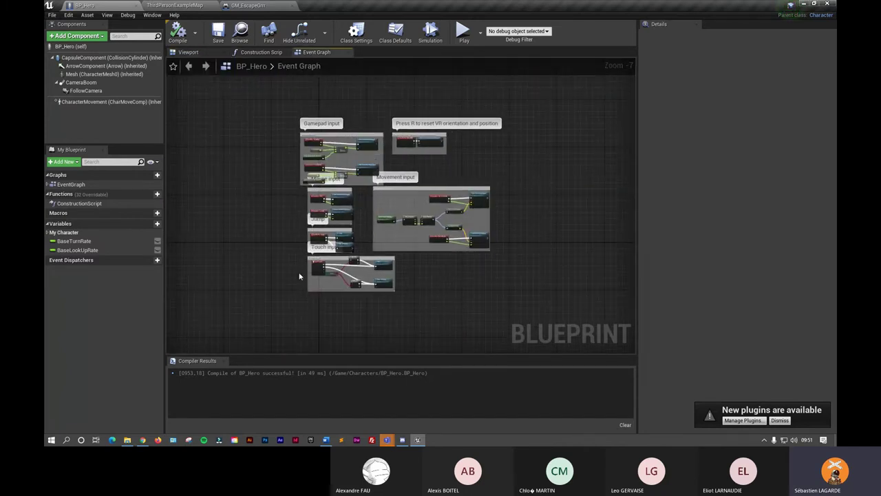
right_drag(424, 274, 431, 252)
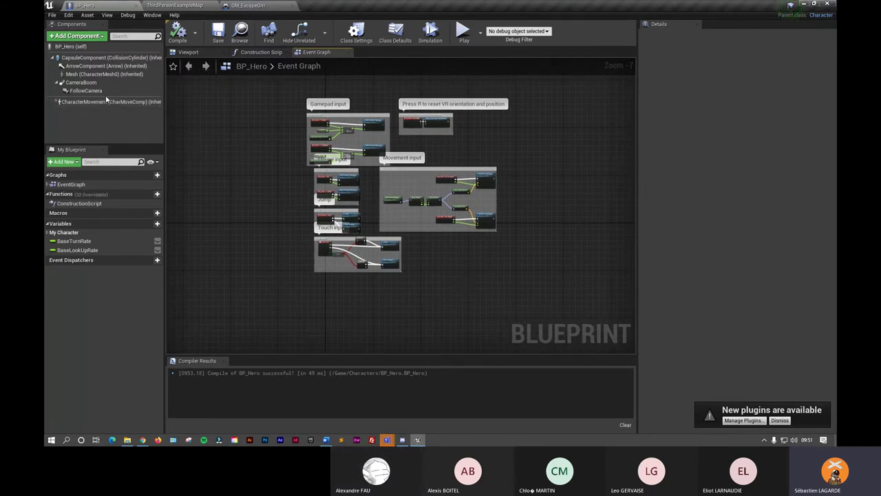
mouse_move(114, 194)
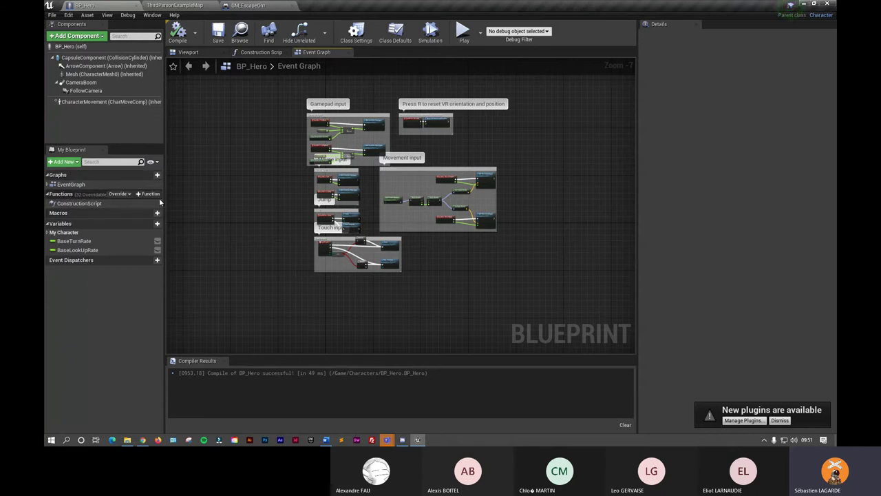
- Create a function named Life in BP_Hero and add a new variable
click(150, 195)
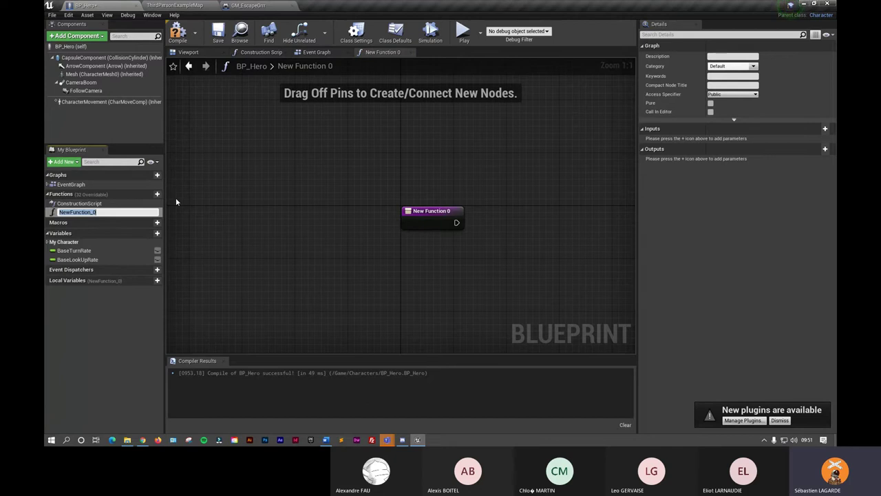
text(Life)
key(Return)
right_drag(546, 269, 324, 276)
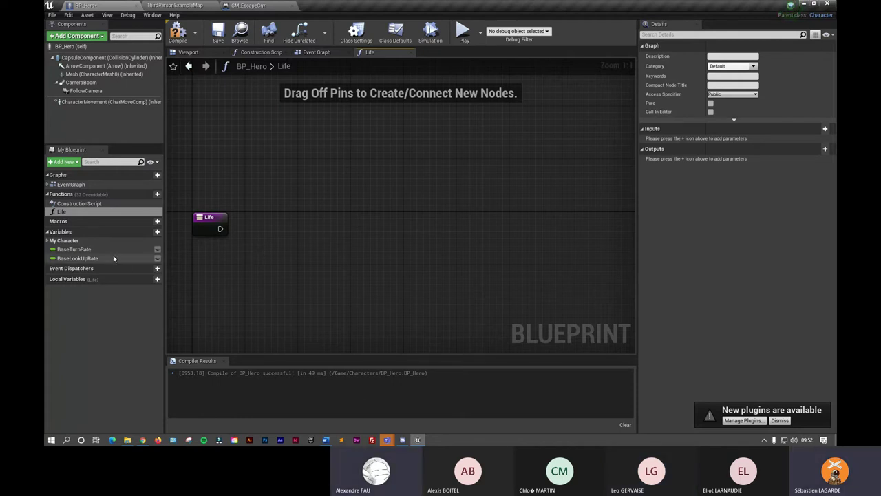
click(157, 232)
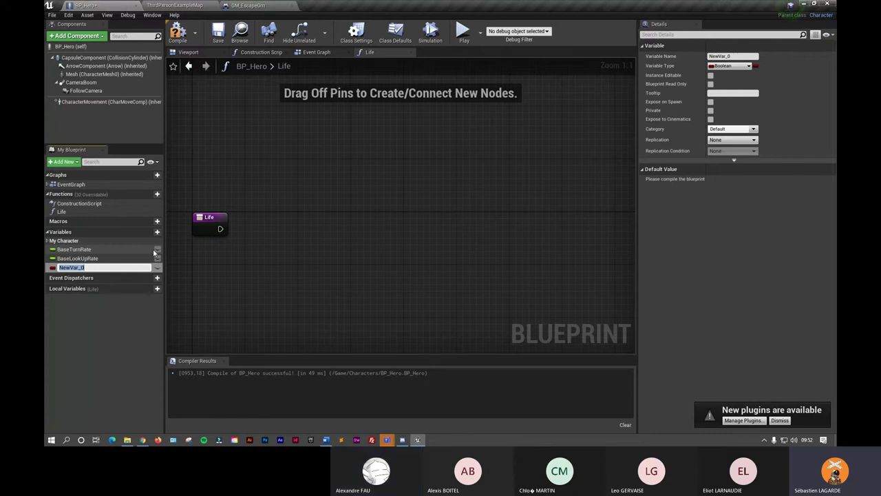
- Rename the new variable to Hp and make it a Float
text(Hp)
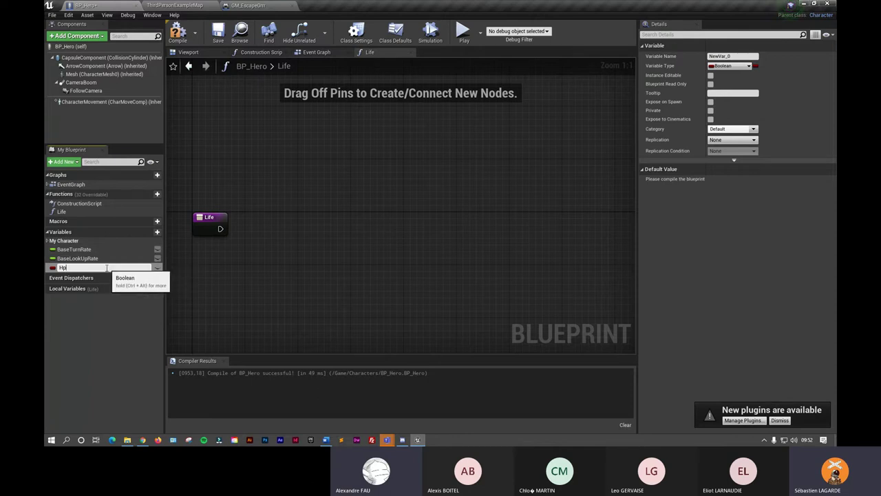
key(Return)
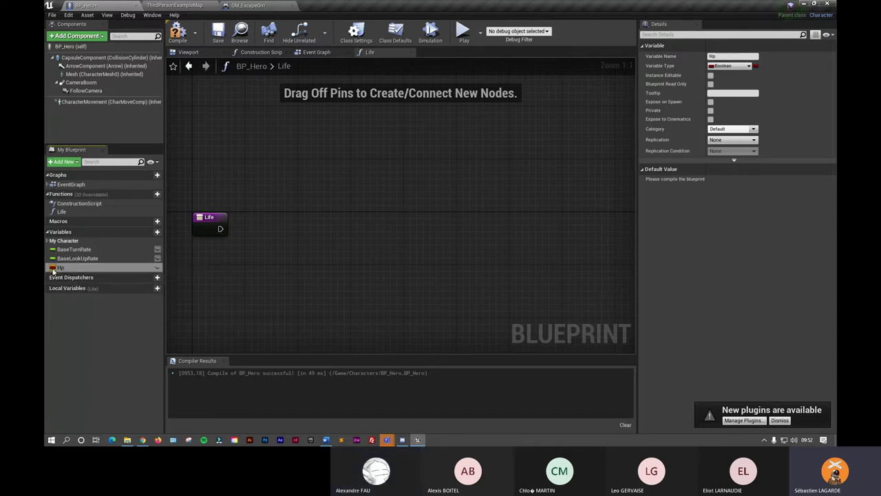
click(752, 67)
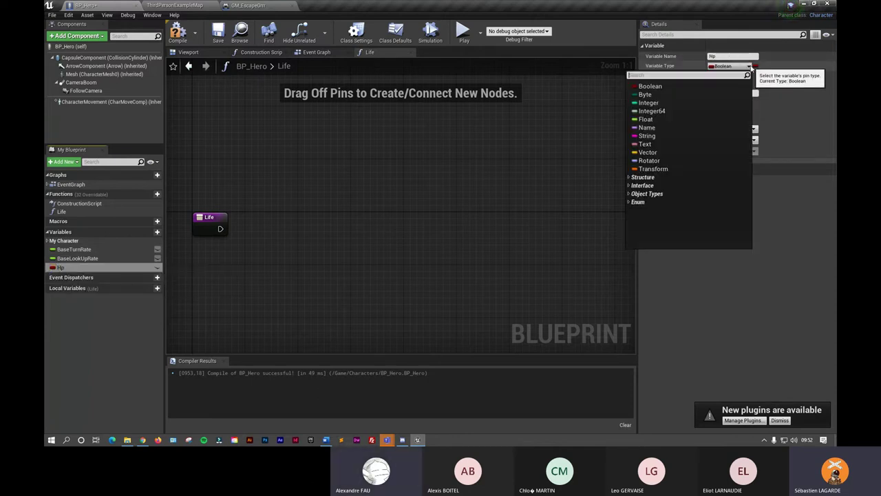
click(652, 120)
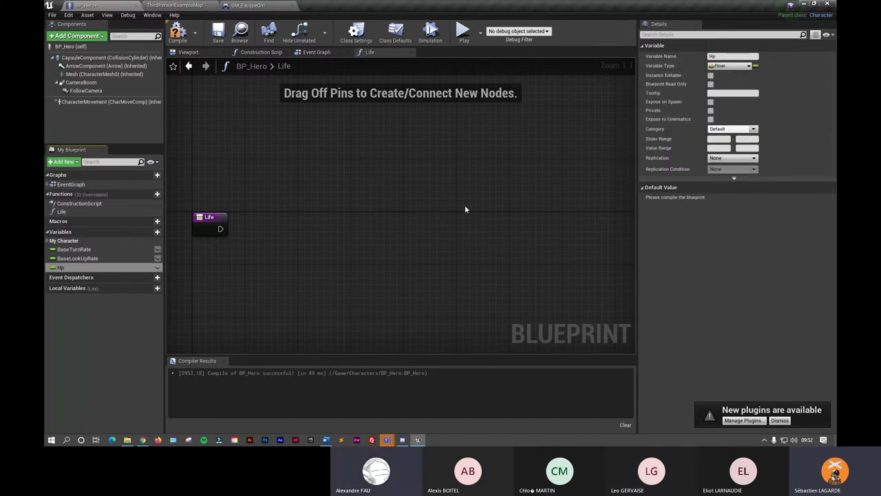
right_click(104, 269)
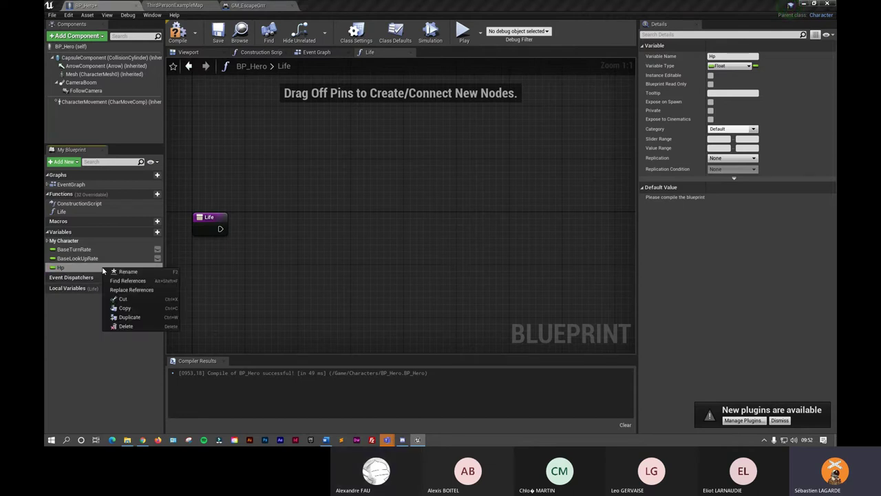
click(104, 271)
right_click(94, 269)
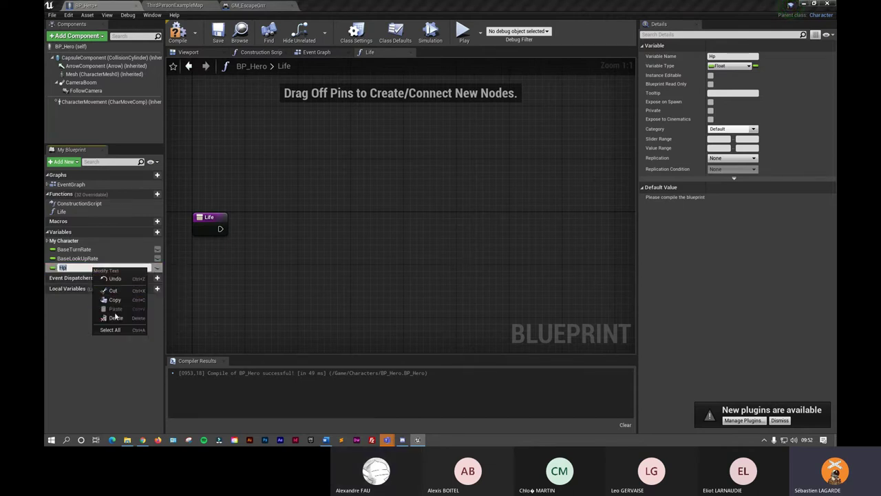
click(153, 233)
- Add another variable named HpMax
click(153, 233)
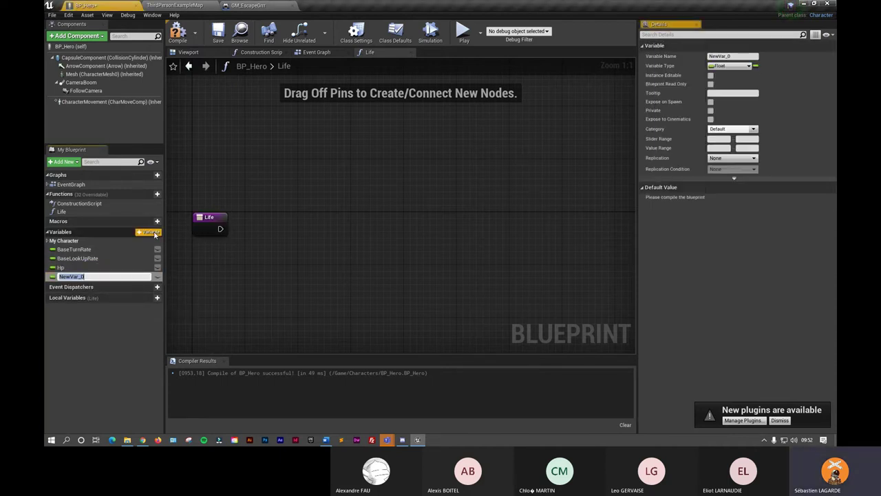
text(HpMax)
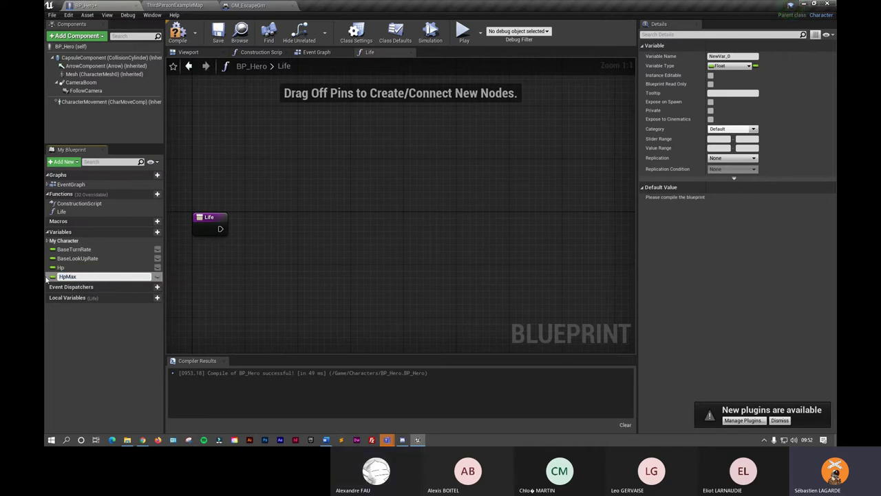
key(Return)
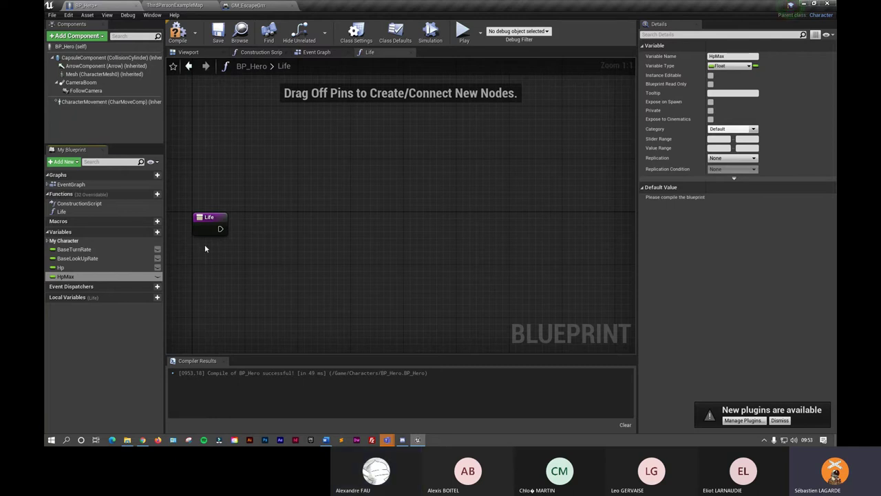
- Add a Float input parameter named Points to the Life function's entry node
click(207, 229)
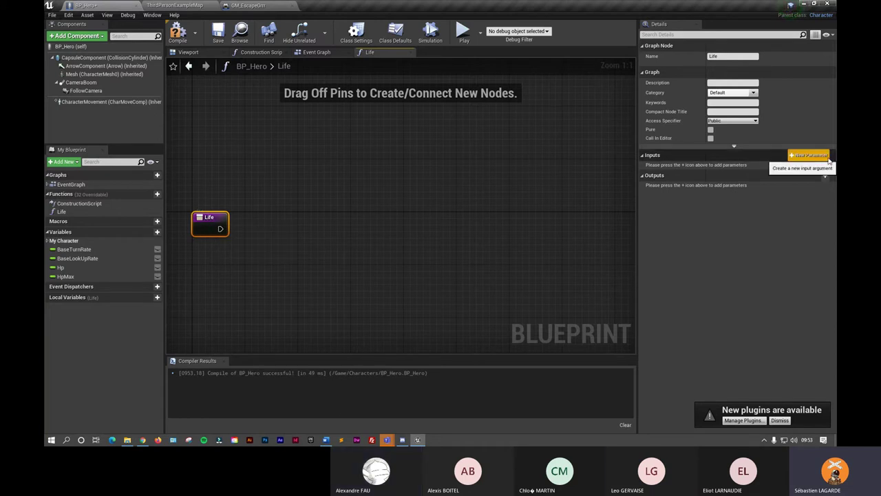
click(825, 155)
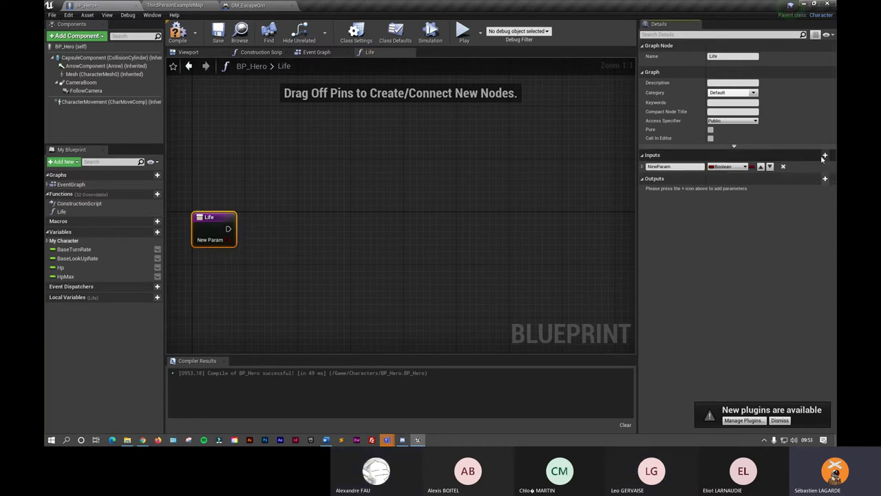
click(740, 167)
click(644, 220)
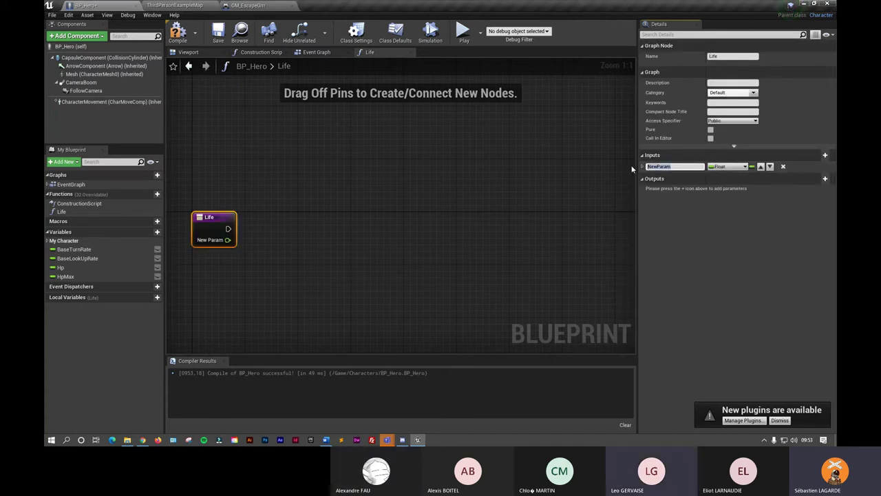
text(Points)
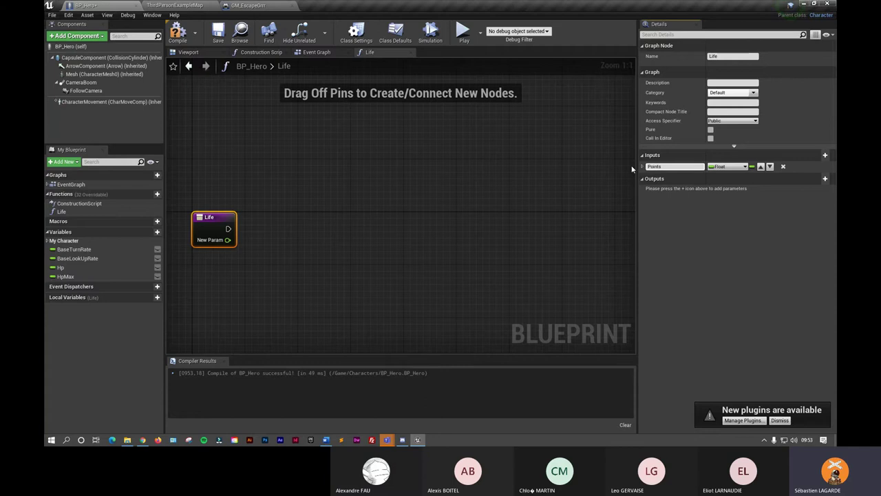
click(576, 187)
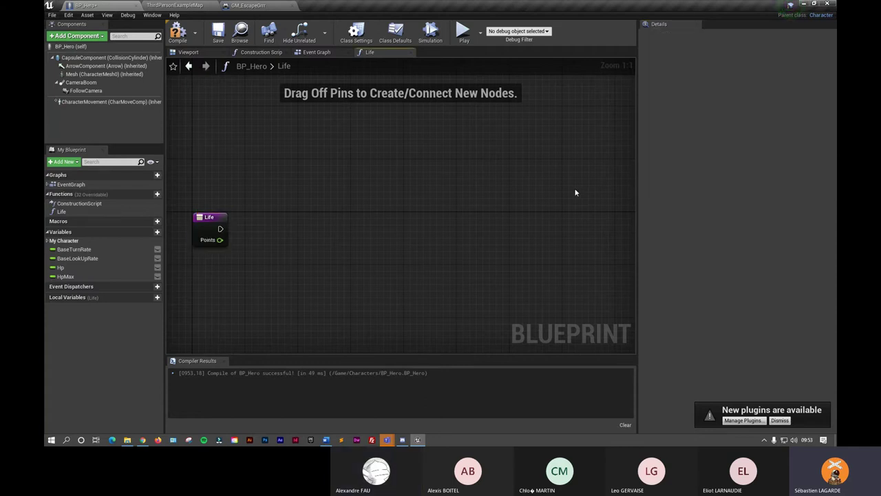
click(212, 234)
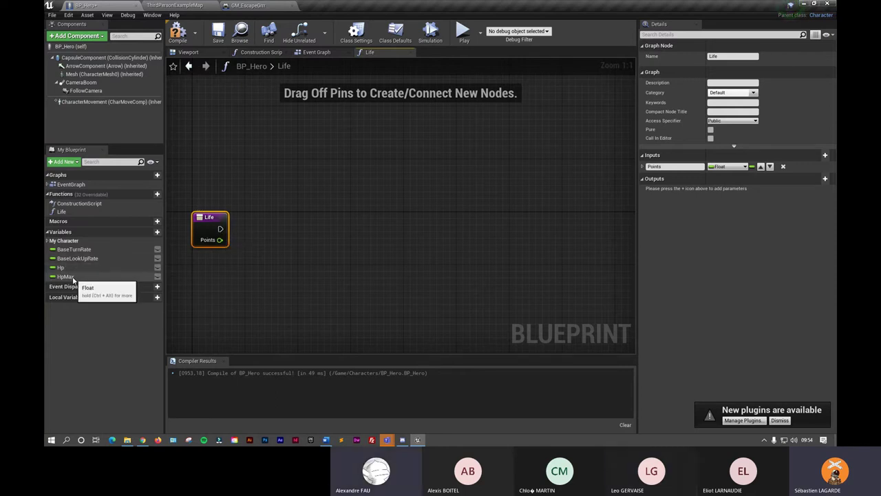
- Add a SET Hp node and wire the Life entry's execution into it
drag(61, 267, 375, 237)
click(380, 250)
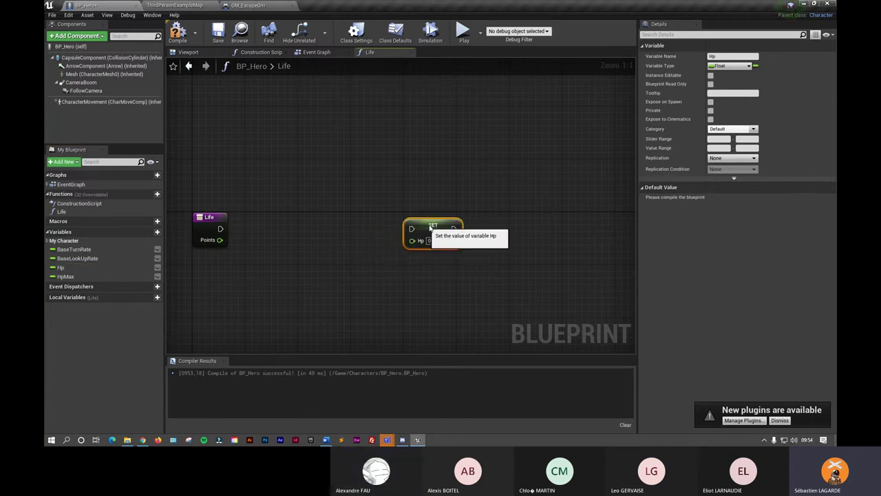
mouse_move(220, 229)
mouse_down()
mouse_move(425, 224)
mouse_move(467, 236)
mouse_up()
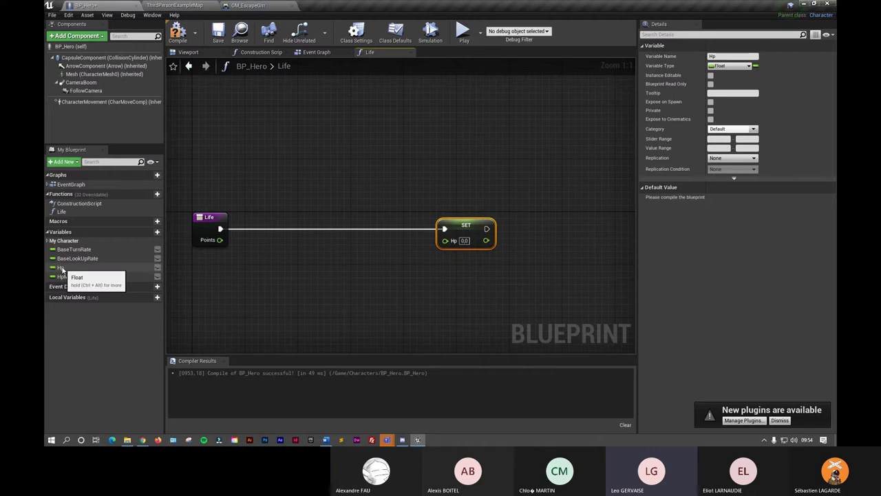
click(208, 230)
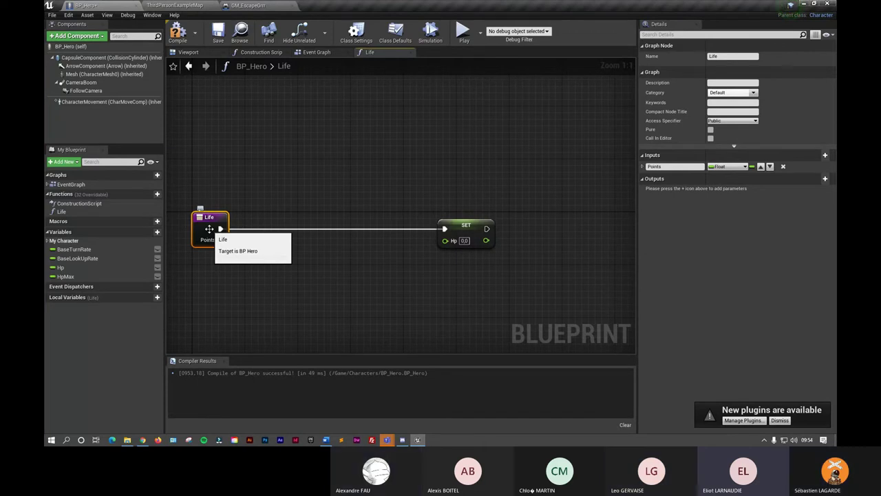
drag(478, 224, 518, 222)
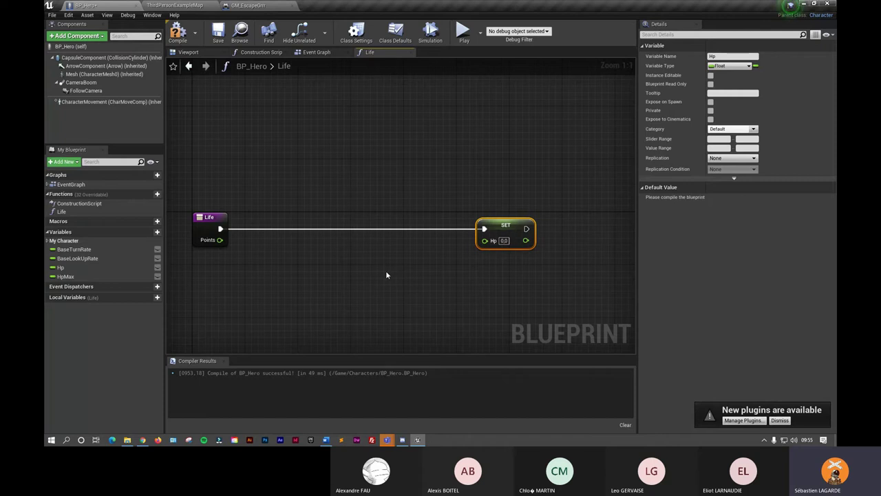
- Place a Get Hp node between the Life entry and SET Hp
mouse_move(61, 268)
mouse_down()
mouse_move(331, 257)
mouse_move(318, 245)
mouse_up()
click(334, 255)
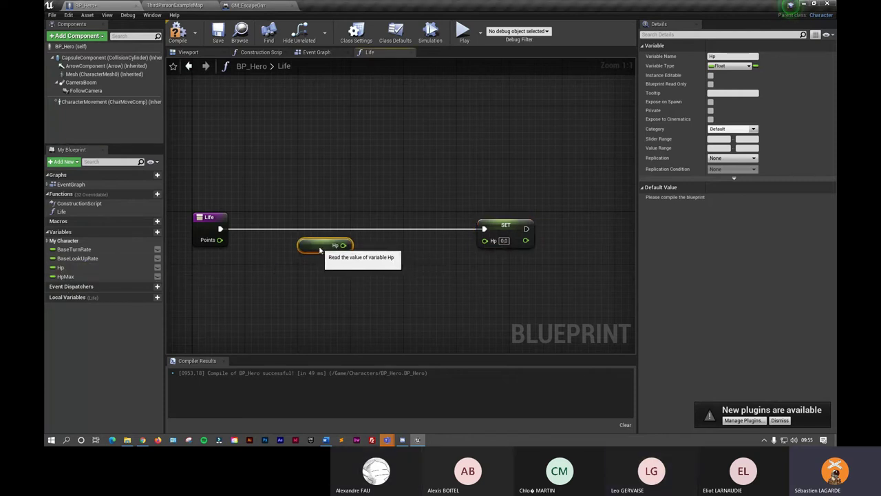
ctrl+drag(65, 276, 325, 278)
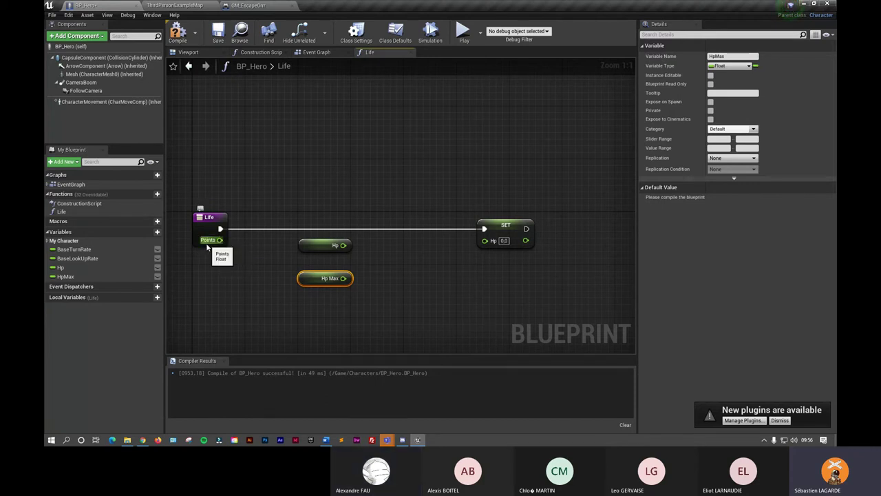
- Add a float + float node summing Hp and Points
drag(219, 239, 345, 265)
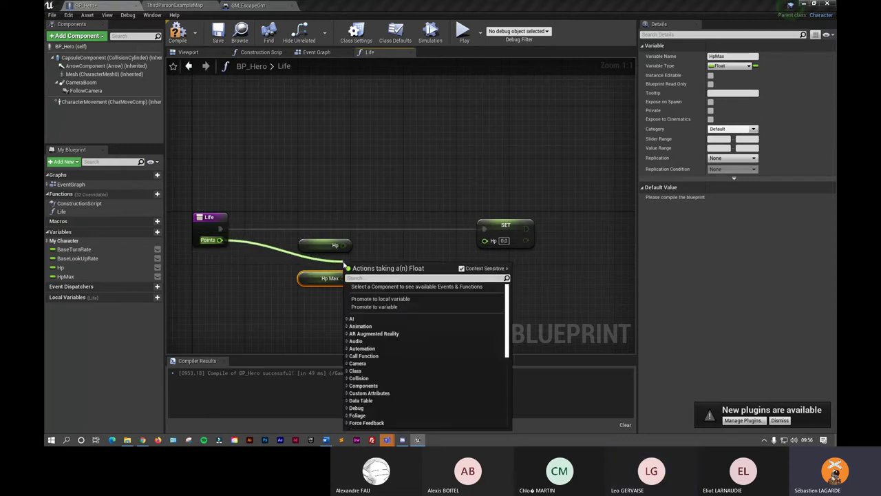
text(+)
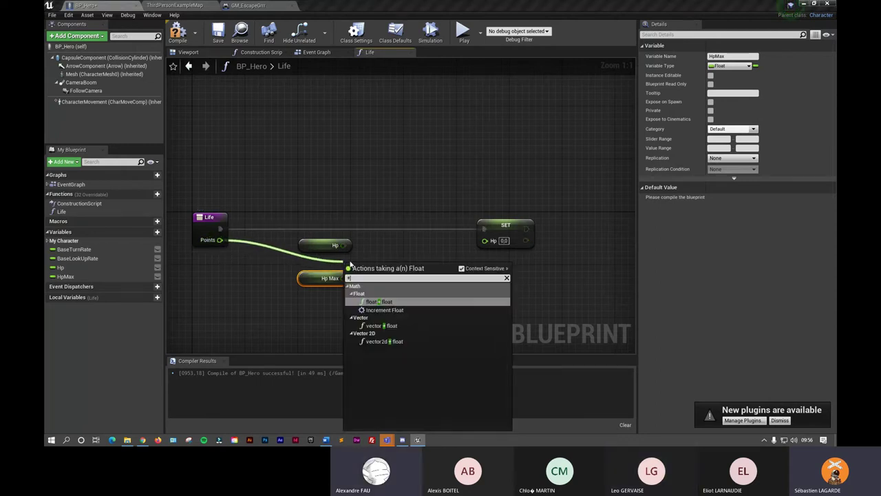
click(396, 301)
drag(381, 268, 404, 254)
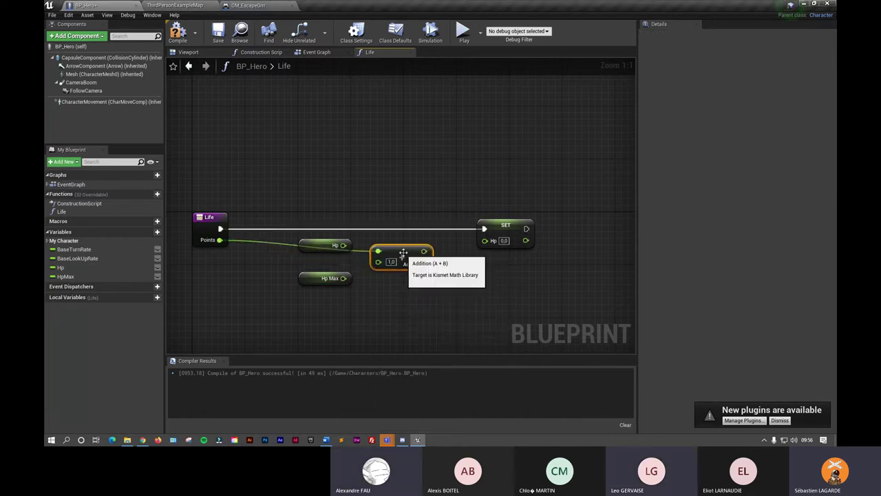
drag(345, 245, 378, 251)
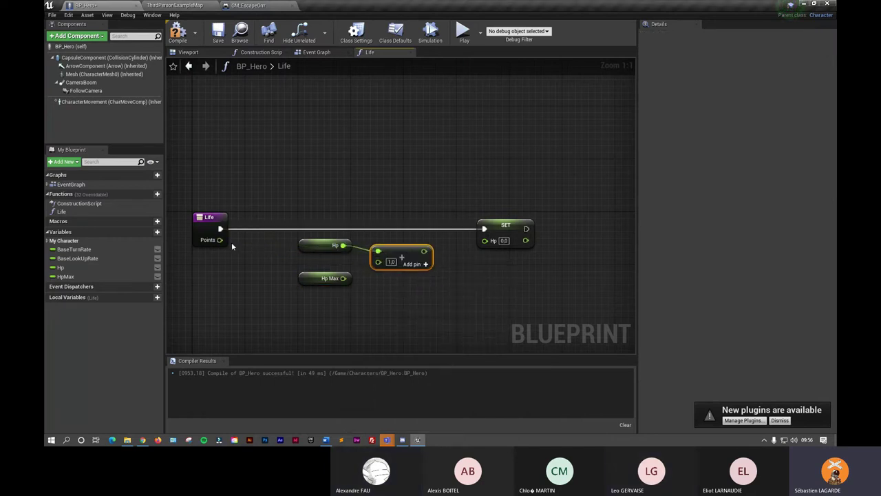
drag(220, 241, 378, 261)
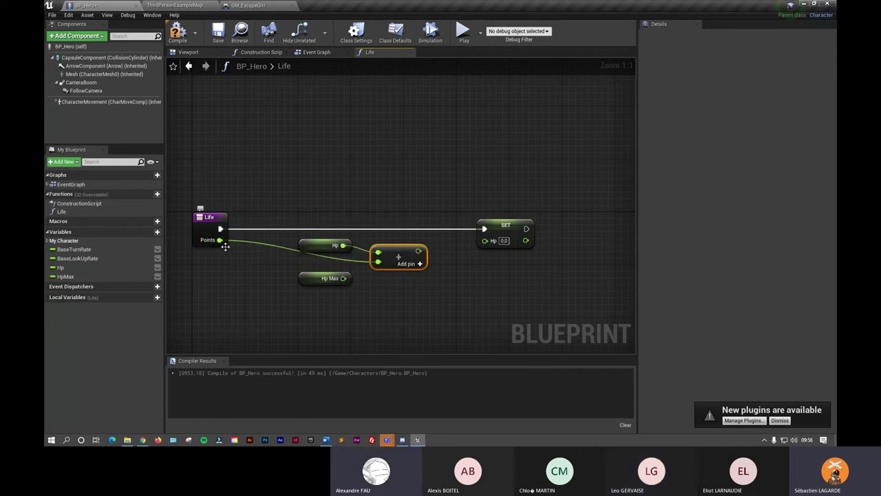
- Add a reroute point on the Points wire and tidy the Hp, Add and Hp Max nodes
double_click(292, 248)
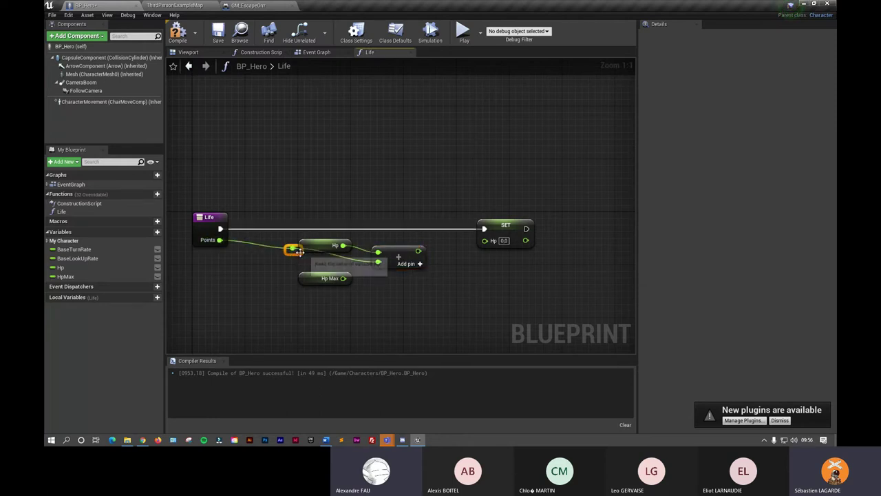
drag(297, 257, 270, 270)
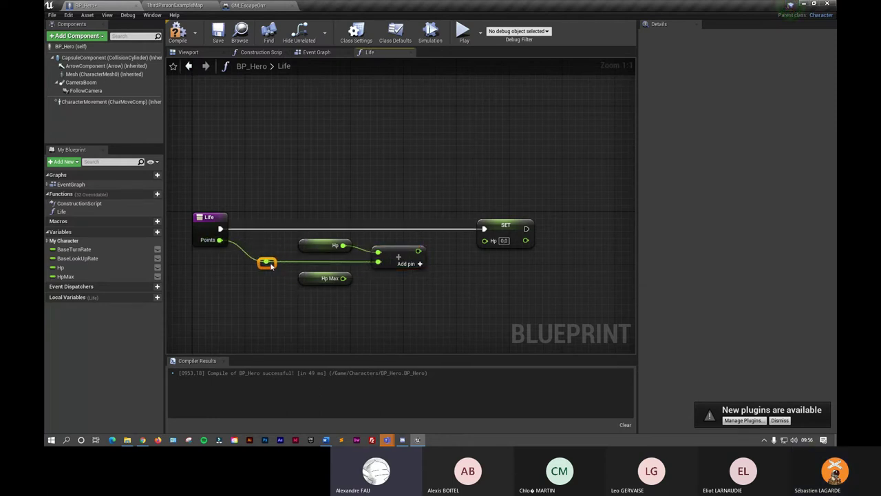
click(308, 249)
ctrl+click(390, 255)
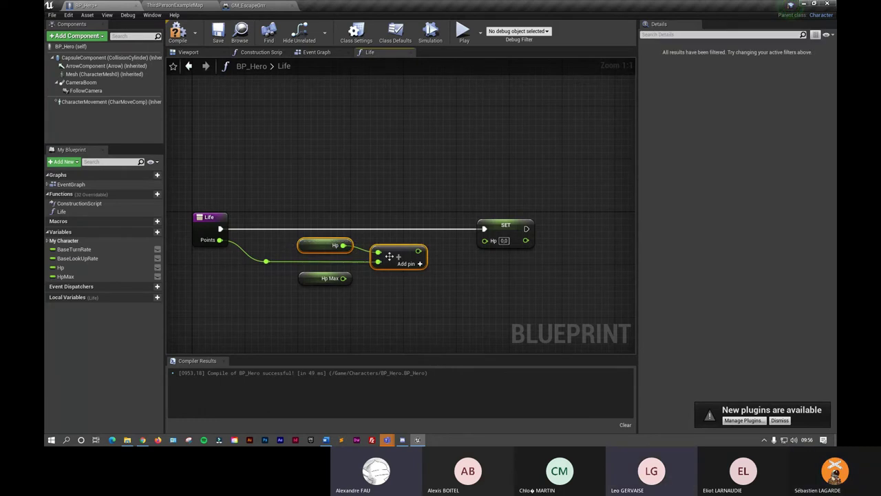
drag(390, 255, 350, 254)
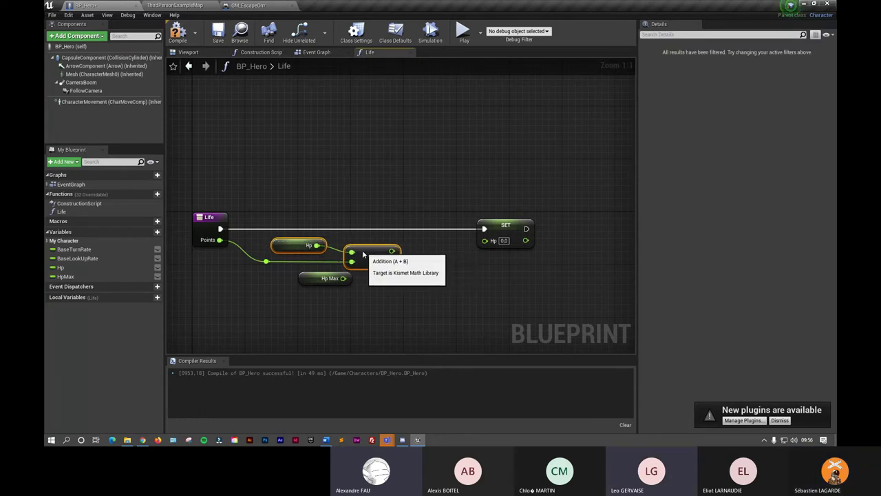
click(340, 301)
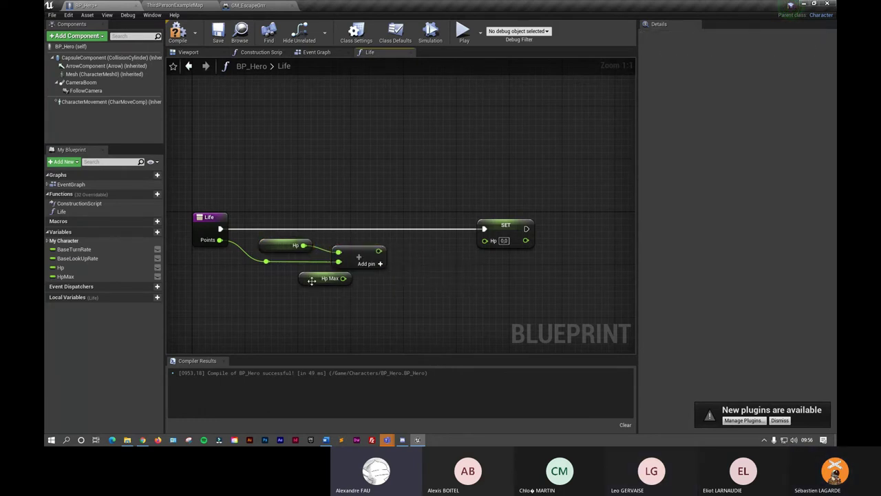
drag(313, 284, 345, 285)
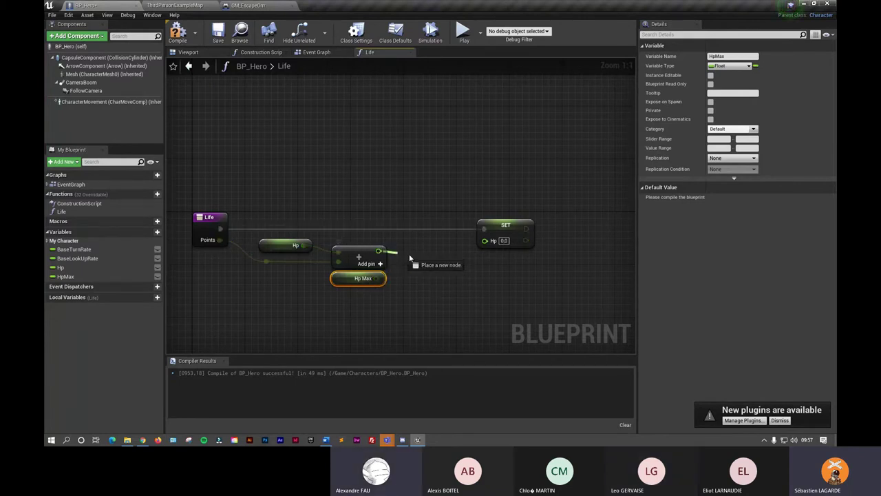
- Clamp the Hp + Points sum between 0 and Hp Max and feed the result into SET Hp
drag(380, 251, 413, 258)
text(clamp)
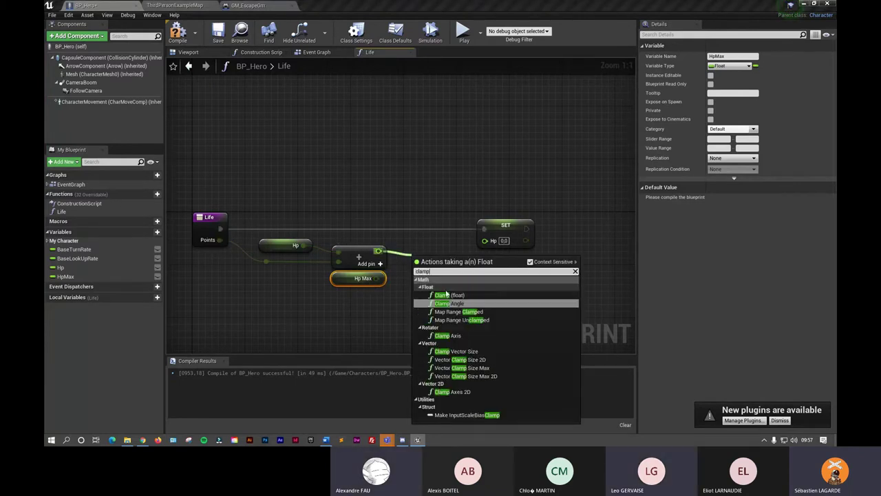
click(449, 294)
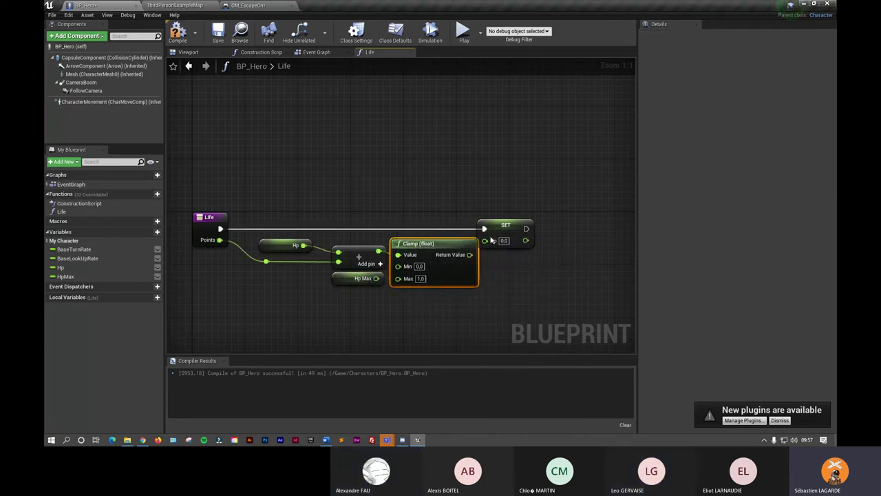
drag(503, 227, 522, 227)
drag(470, 255, 505, 241)
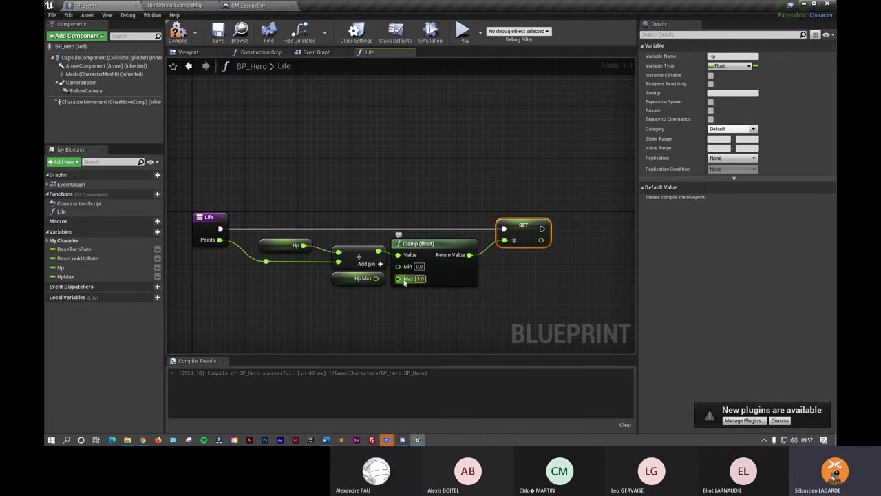
drag(376, 278, 400, 279)
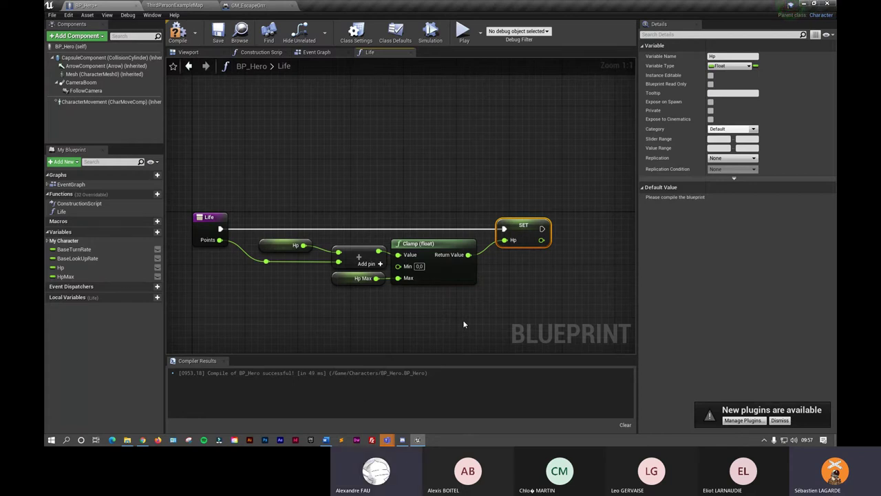
- Select the Hp variable, then compile and save the blueprint
click(270, 241)
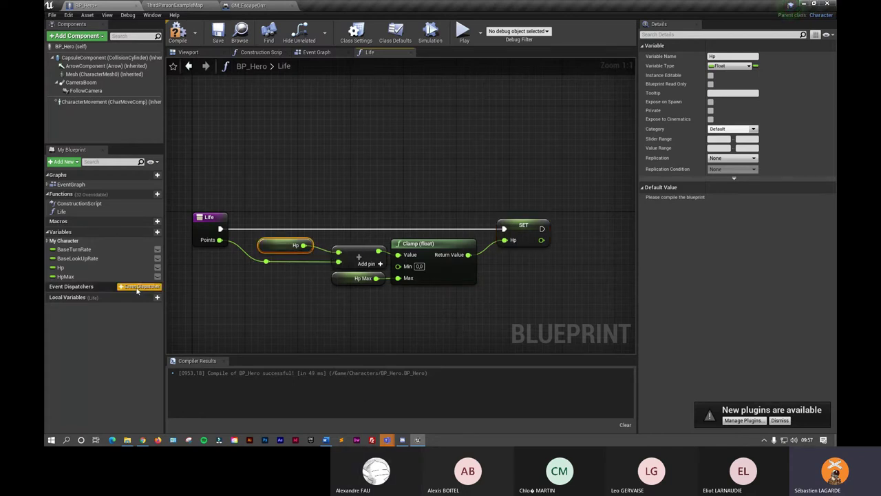
click(69, 268)
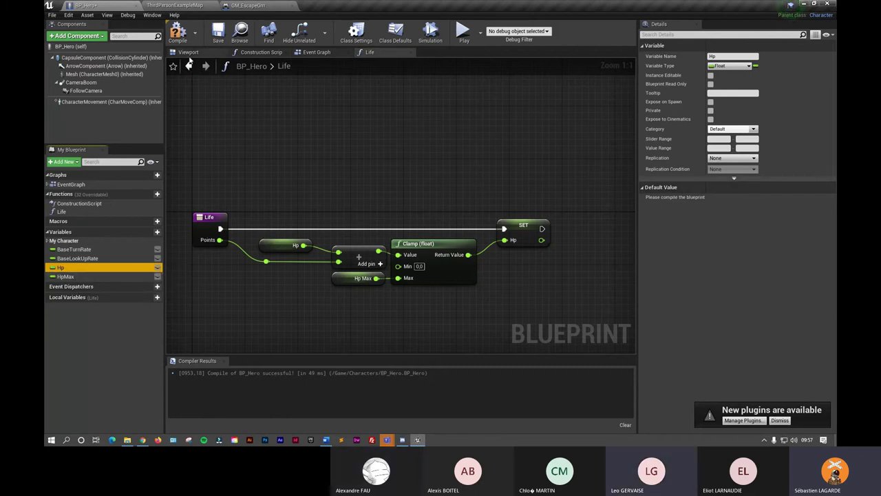
click(185, 34)
click(217, 32)
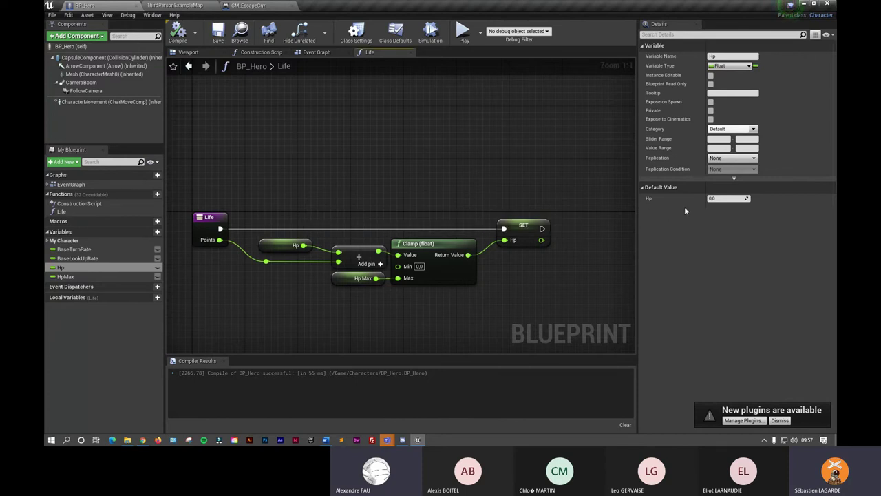
- Set Hp and HpMax default values to 100, recompile, and add a new variable
click(716, 199)
text(1)
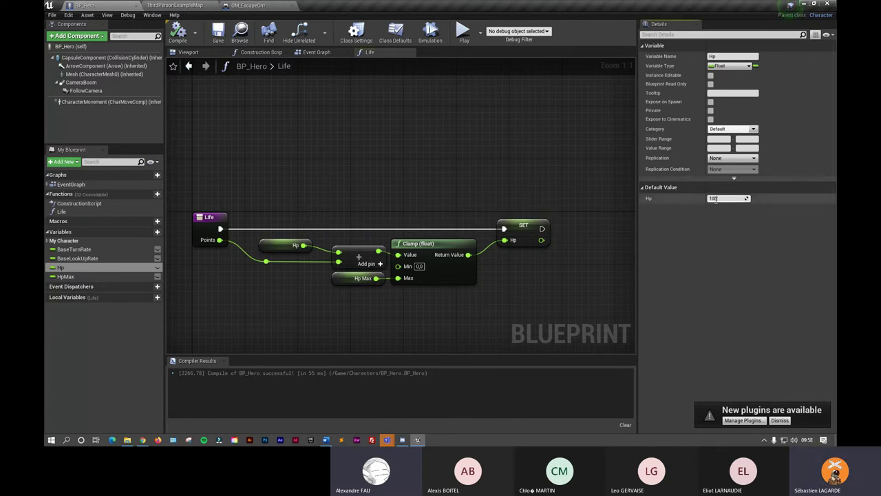
click(65, 277)
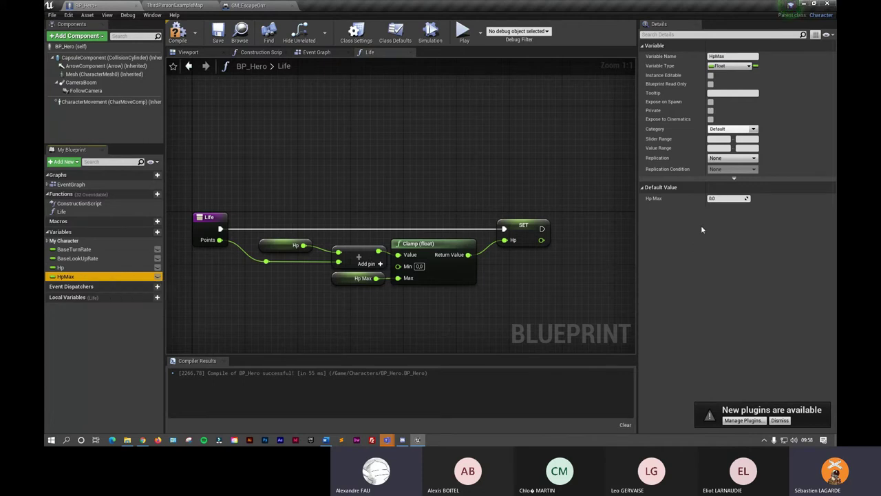
click(715, 198)
text(100)
key(Return)
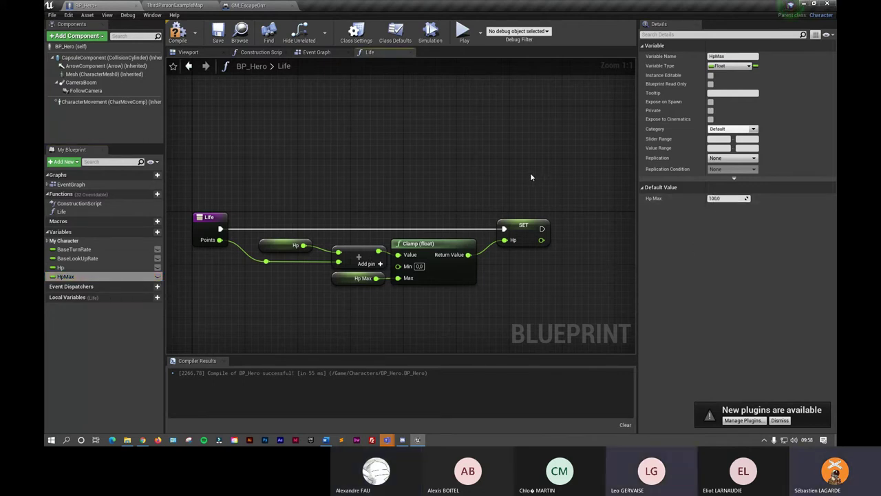
key(F7)
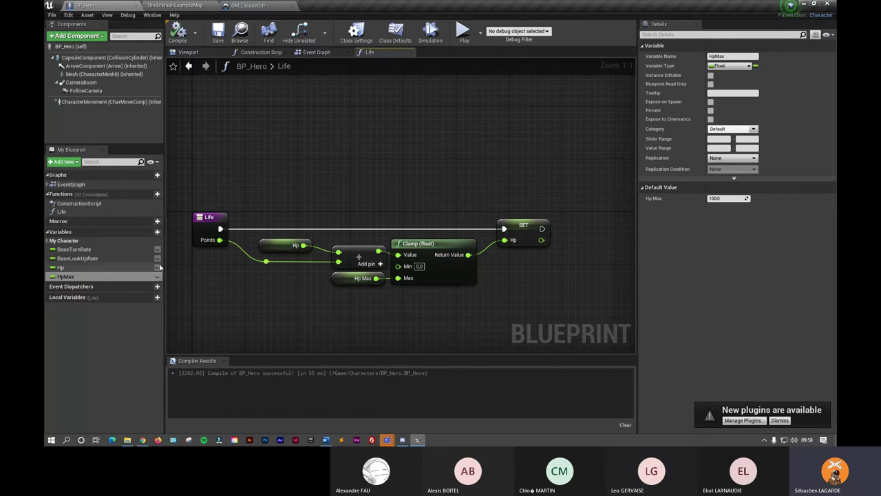
click(156, 233)
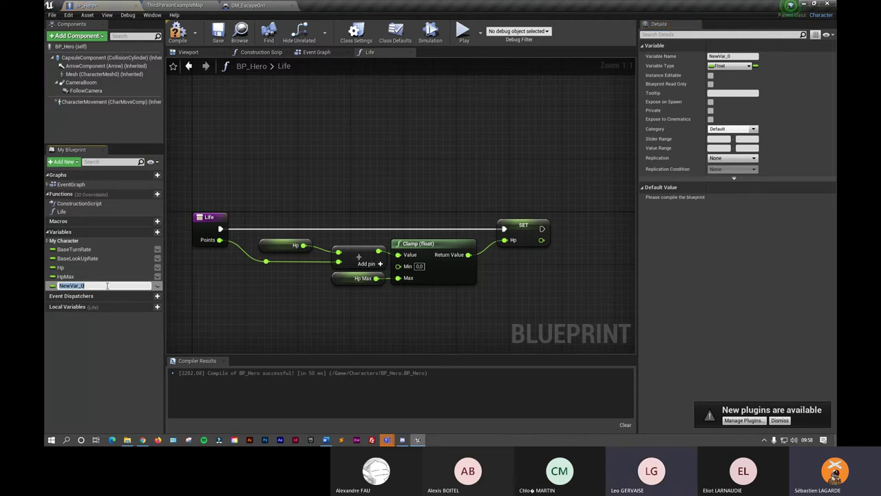
- Make the new variable a Boolean and rename it bAlive?
click(748, 66)
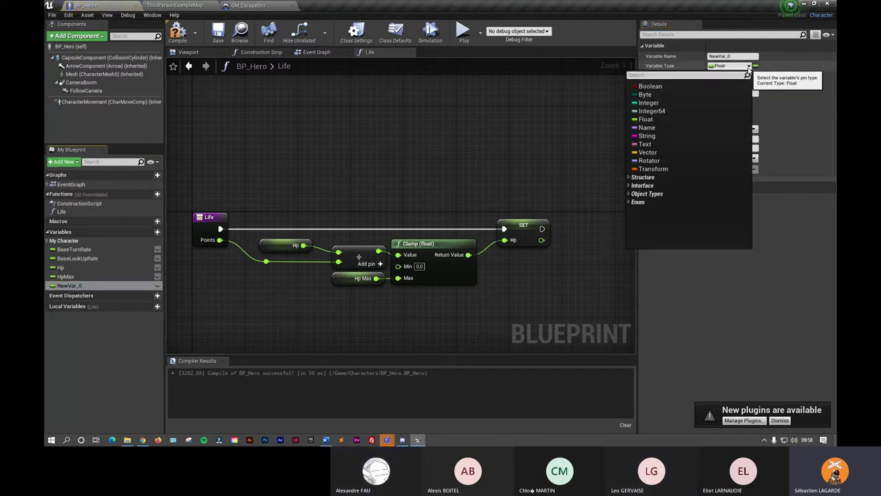
click(648, 86)
click(731, 57)
text(bAli)
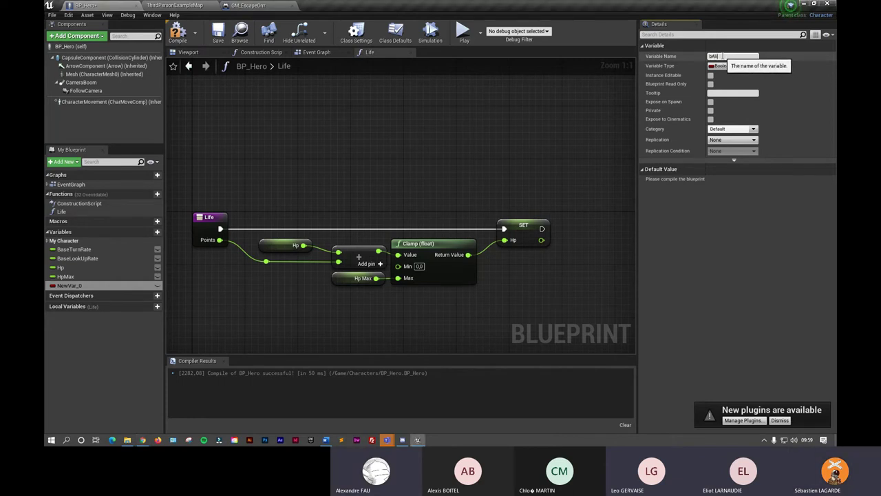
text(ve?)
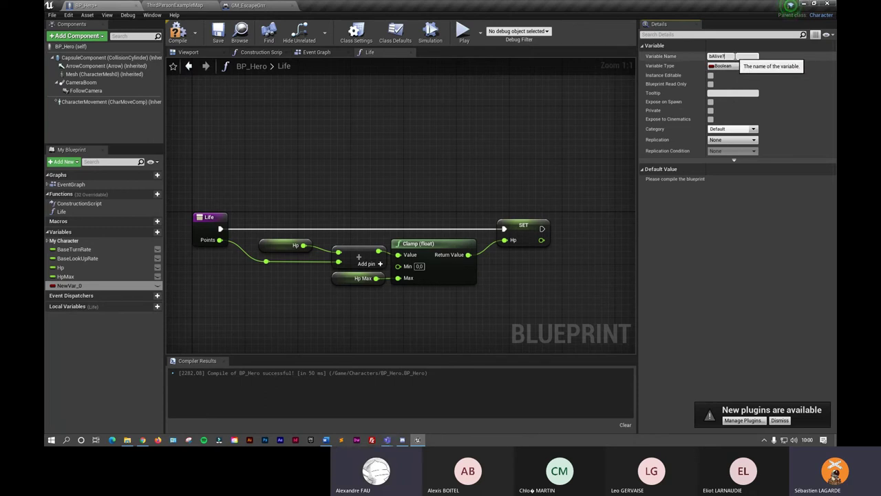
- Compile and save, then set bAlive?'s default value to true
click(177, 32)
click(218, 32)
click(711, 180)
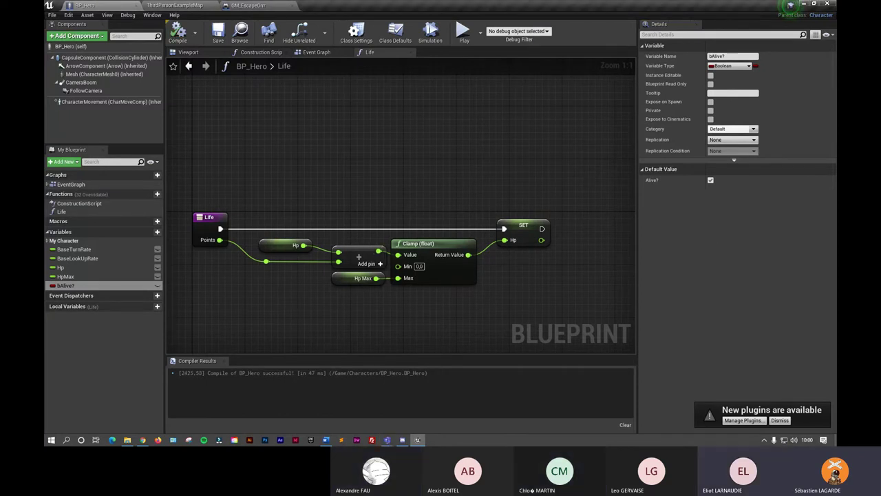
- Add an Event BeginPlay node in empty space below the Touch input group
click(312, 53)
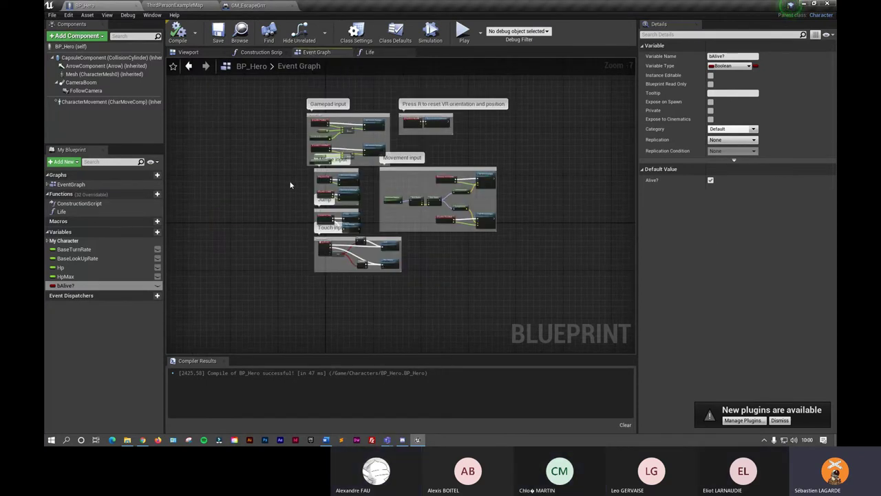
scroll(290, 182, up, 5)
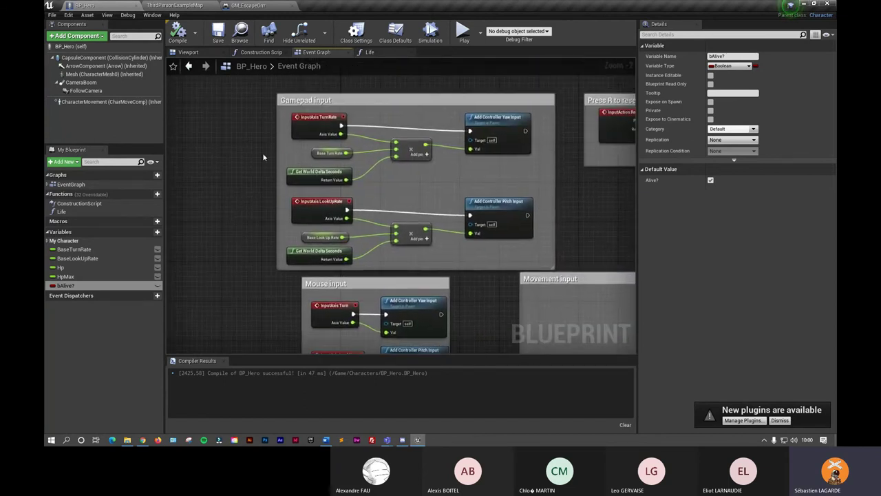
mouse_move(255, 242)
right_down()
mouse_move(214, 301)
mouse_move(267, 182)
mouse_move(193, 289)
right_up()
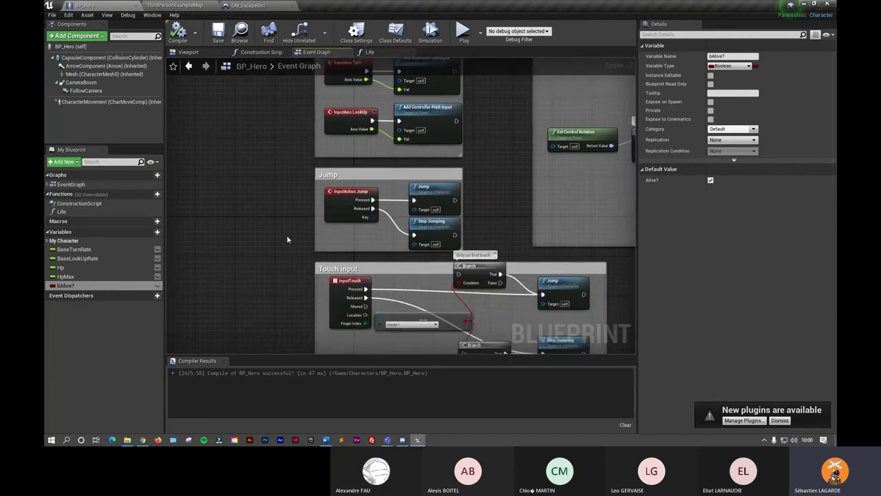
mouse_move(486, 135)
right_down()
mouse_move(469, 181)
mouse_move(417, 191)
right_up()
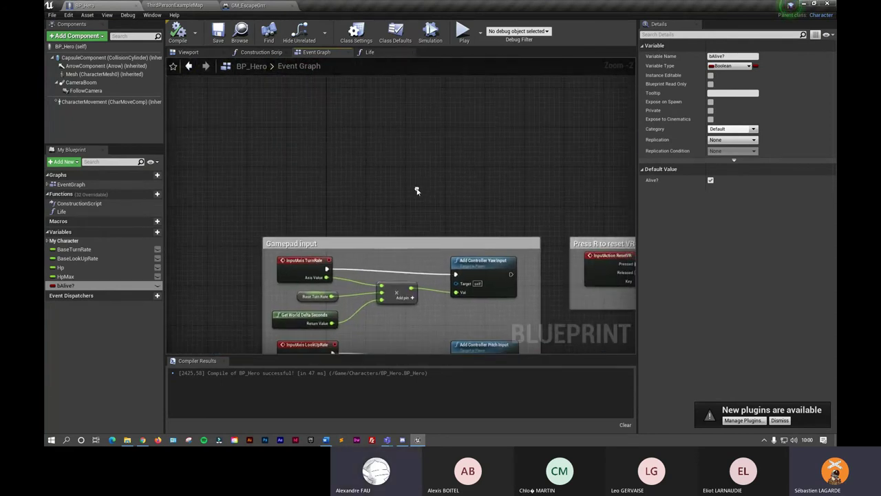
right_drag(424, 348, 440, 180)
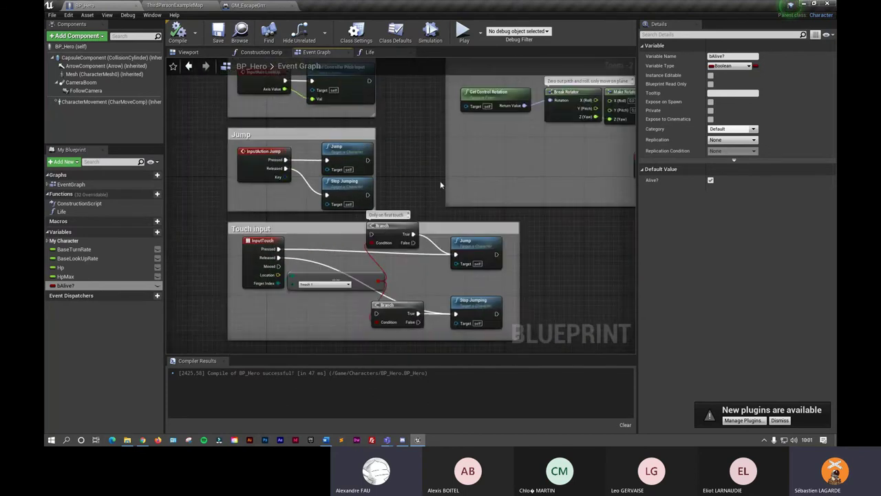
right_drag(407, 287, 344, 249)
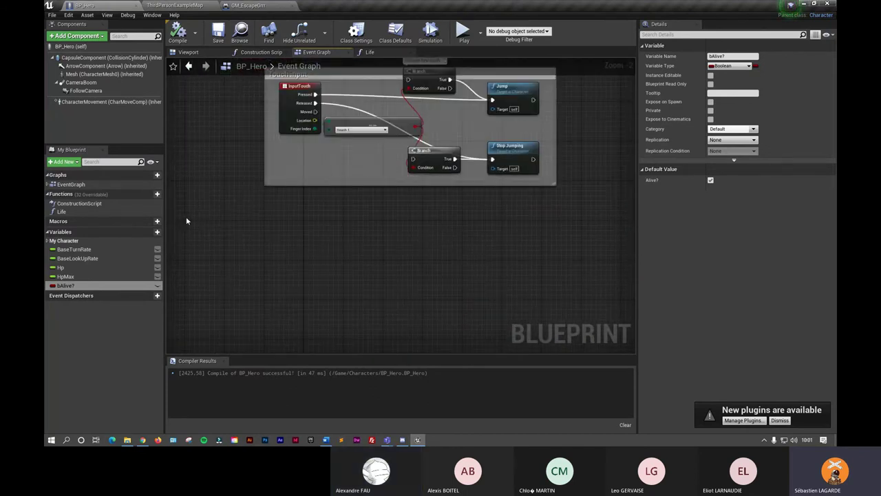
right_click(338, 244)
text(event)
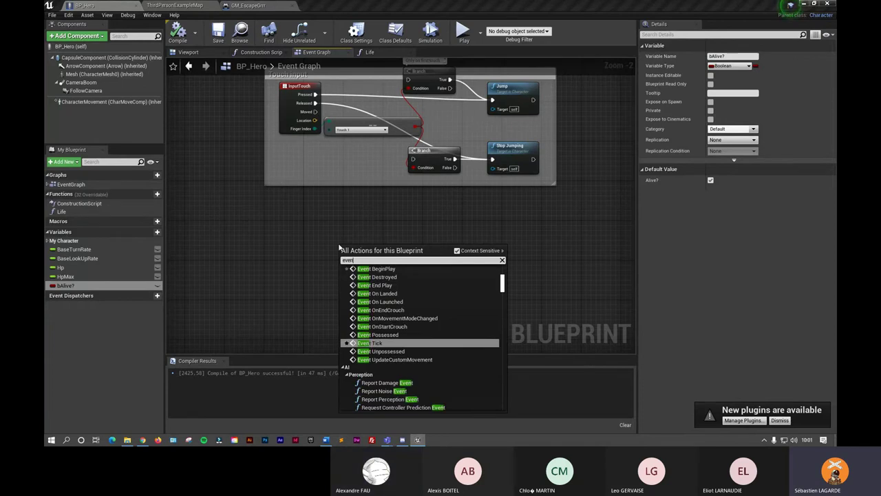
text(begin)
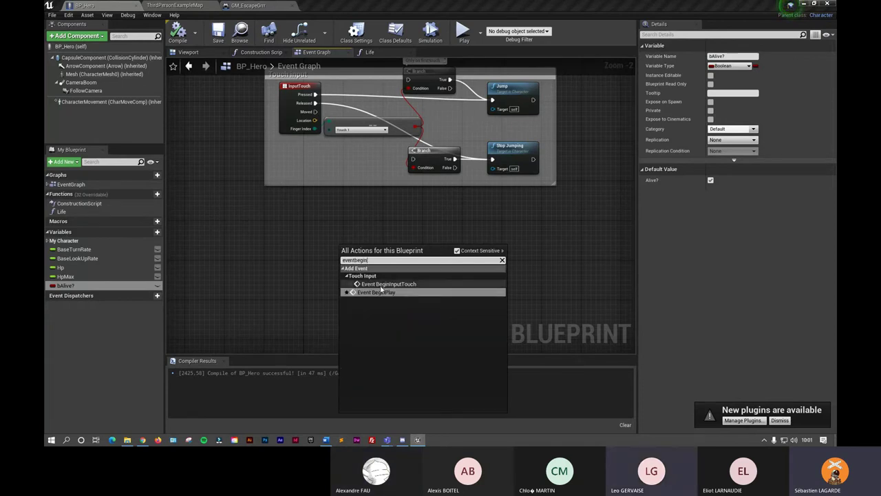
click(387, 292)
drag(365, 256, 292, 230)
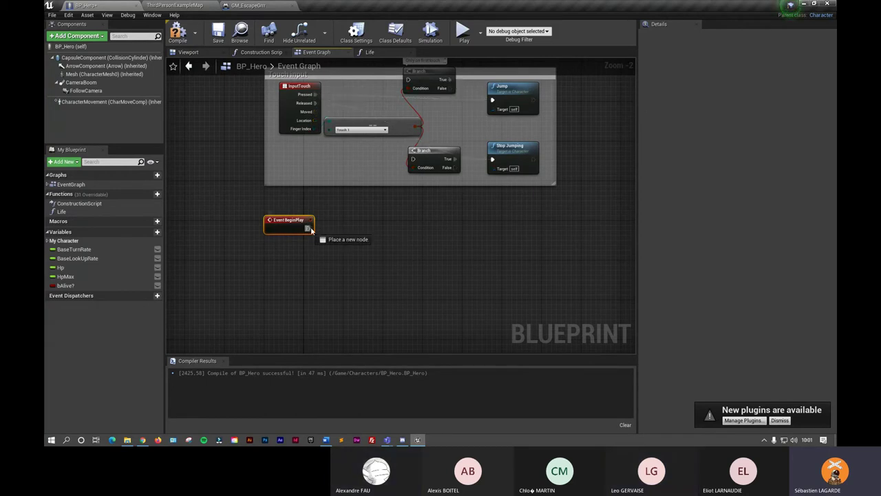
- Call the Life function from Event BeginPlay's execution pin
drag(335, 229, 335, 229)
text(life)
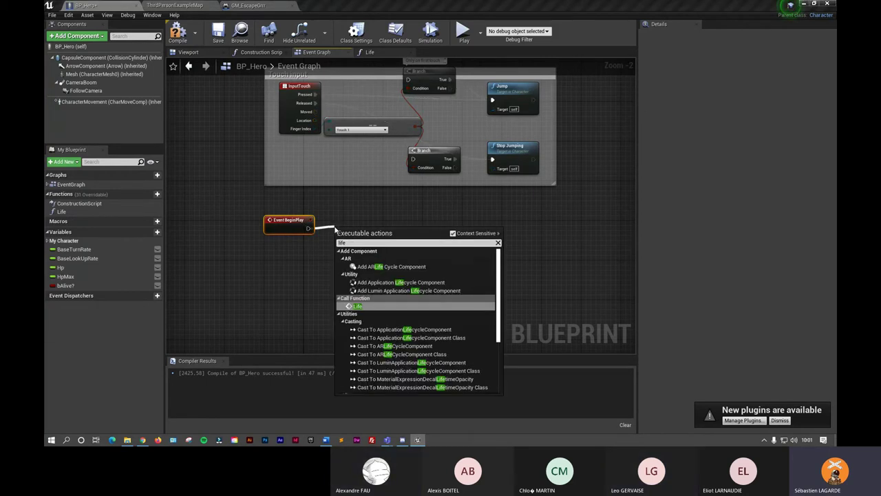
click(376, 303)
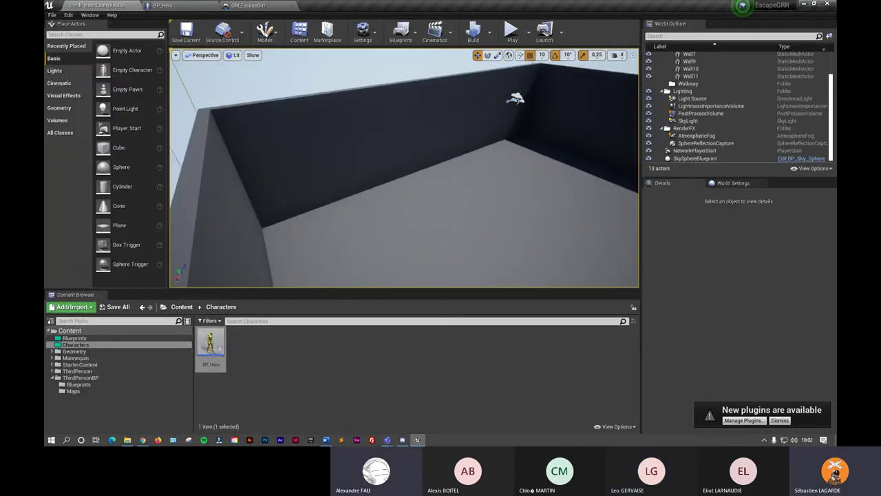
- In the level, drag the NetworkPlayerStart into the room's corner, to about X -1540, Y -1116.4, Z 222
click(176, 5)
mouse_move(404, 167)
right_down()
mouse_move(386, 165)
mouse_move(413, 179)
mouse_move(427, 166)
mouse_move(407, 165)
mouse_move(405, 283)
right_up()
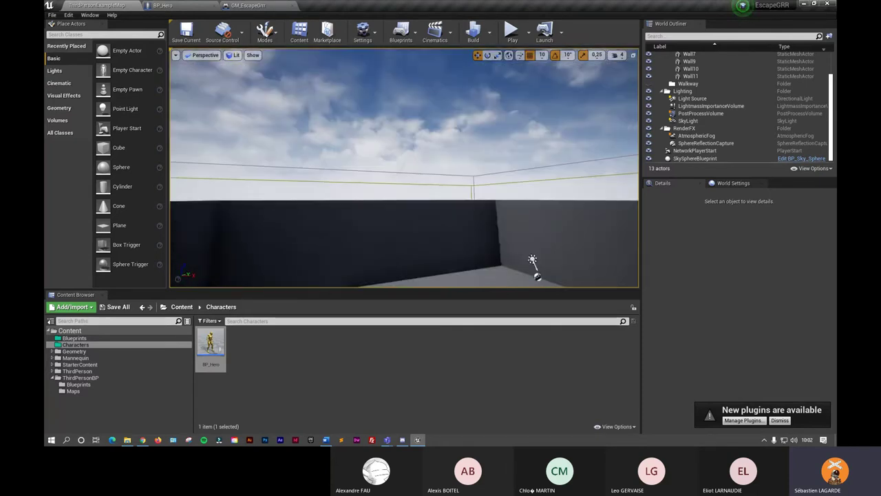
right_drag(413, 214, 417, 203)
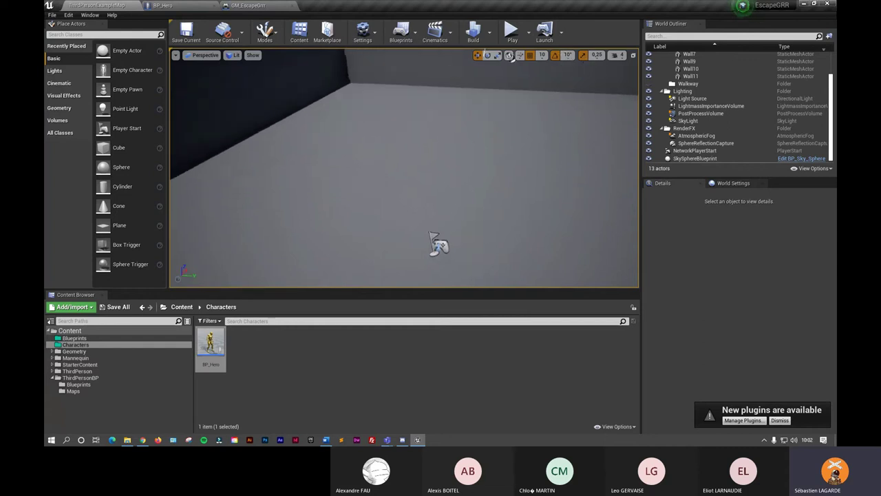
right_drag(457, 219, 397, 200)
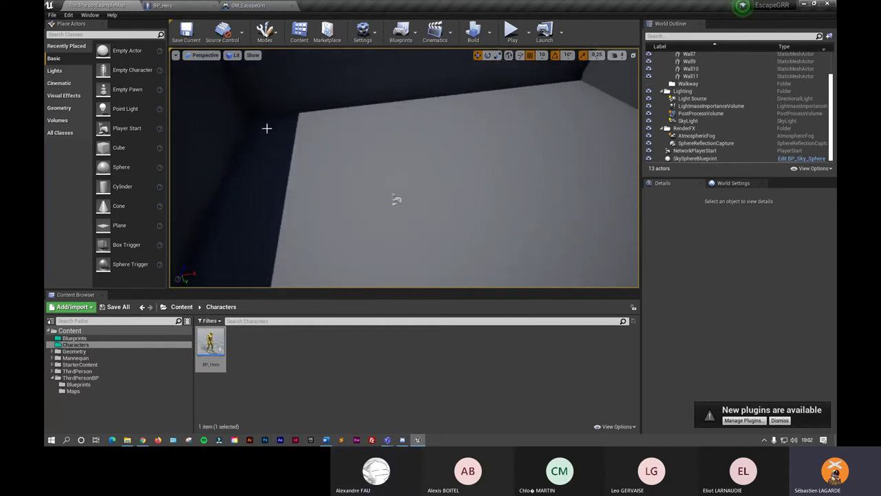
click(397, 199)
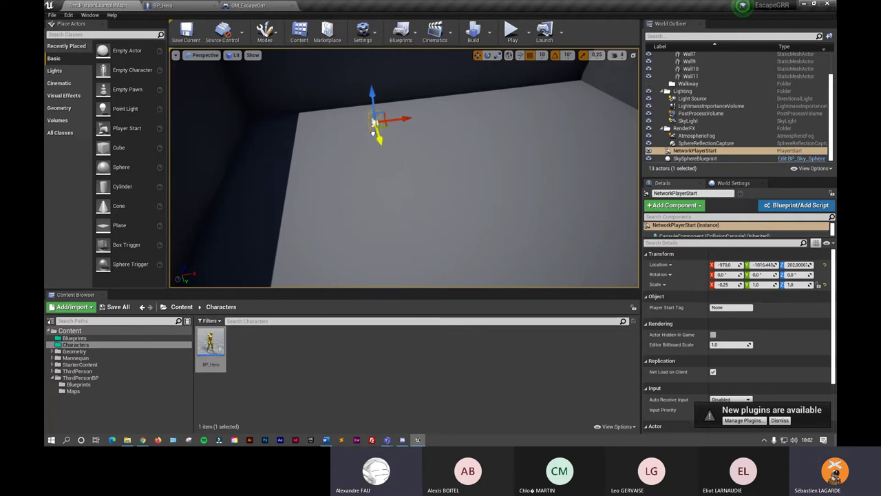
shift+drag(351, 118, 419, 191)
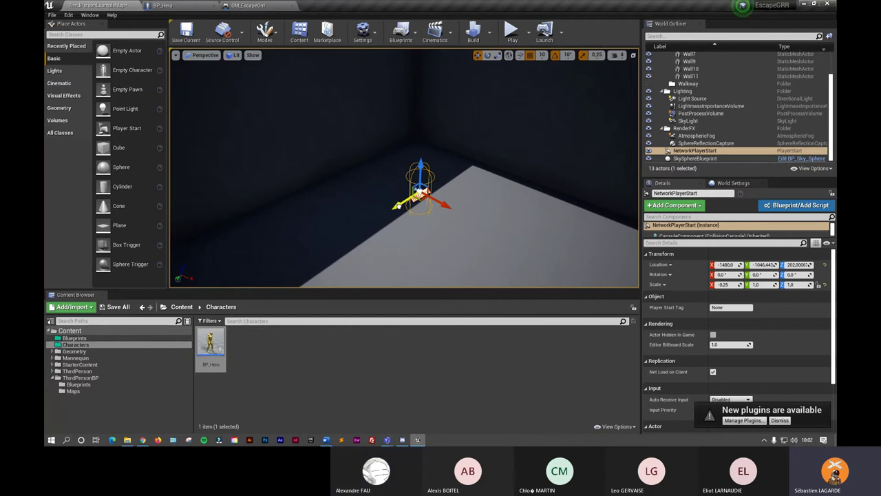
shift+drag(423, 177, 411, 153)
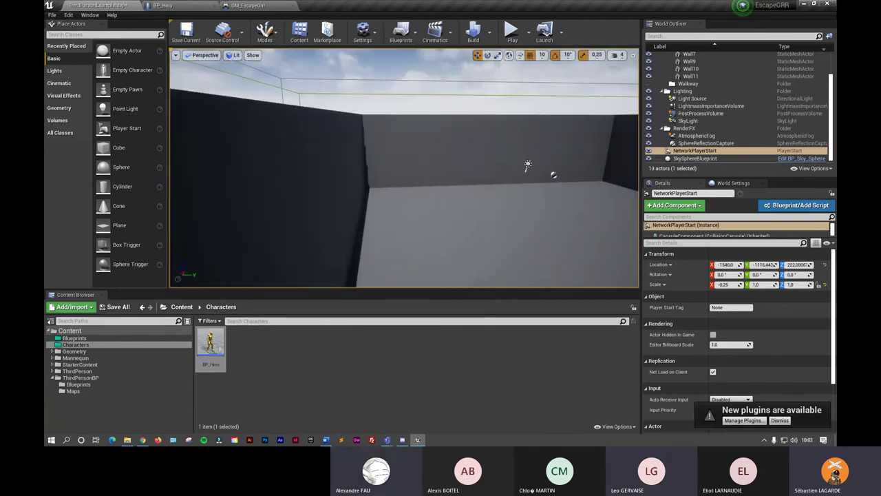
mouse_move(410, 153)
right_down()
mouse_move(413, 179)
mouse_move(385, 158)
right_up()
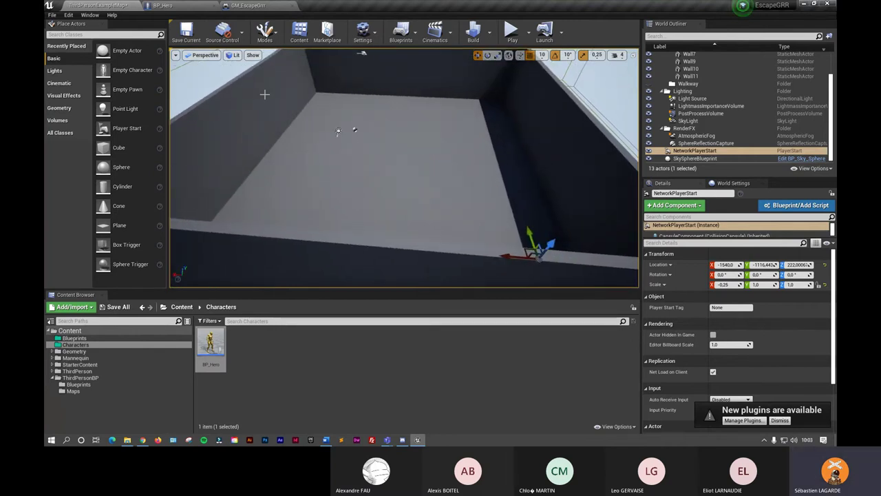
click(275, 139)
key(f)
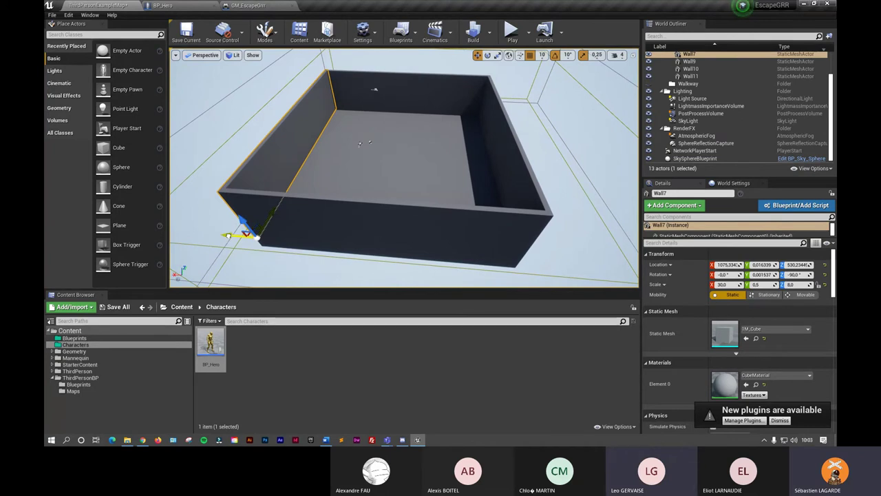
- Duplicate Wall7 and Wall11 into the room as partitions, deleting the extra copy so Wall13 remains
alt+drag(227, 236, 416, 250)
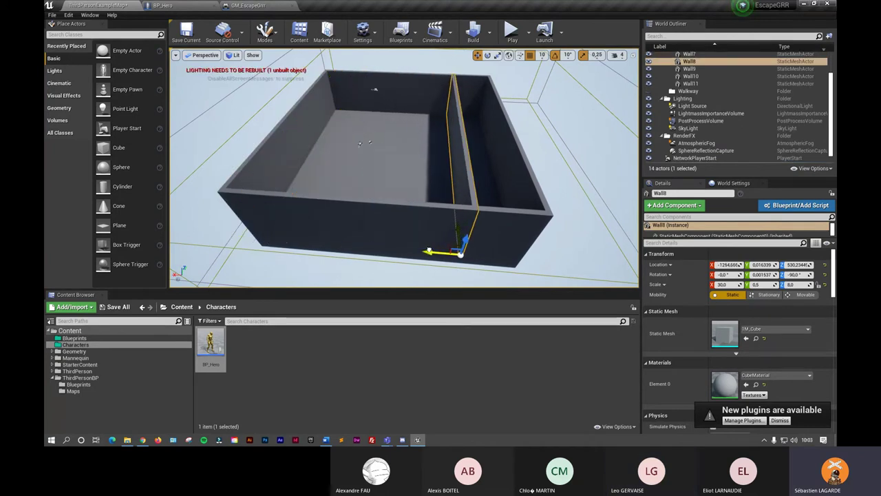
click(406, 75)
key(f)
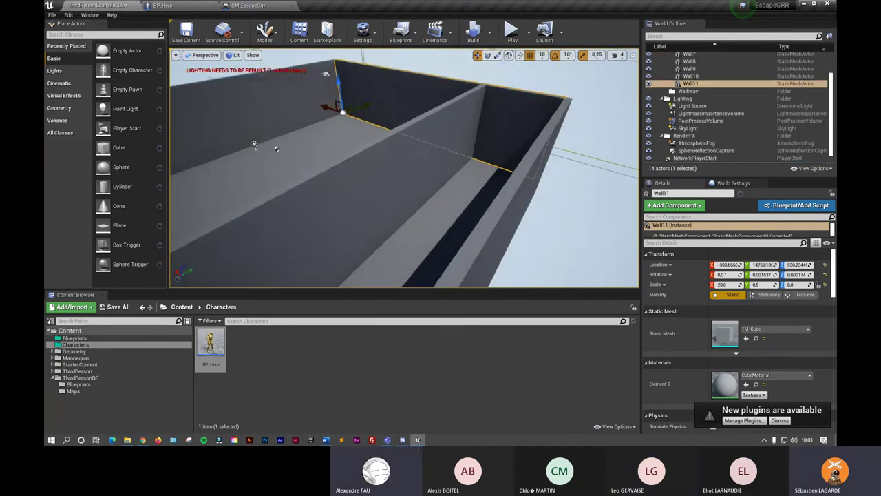
mouse_move(352, 139)
alt+mouse_down()
mouse_move(310, 192)
mouse_move(275, 201)
mouse_move(387, 233)
alt+mouse_up()
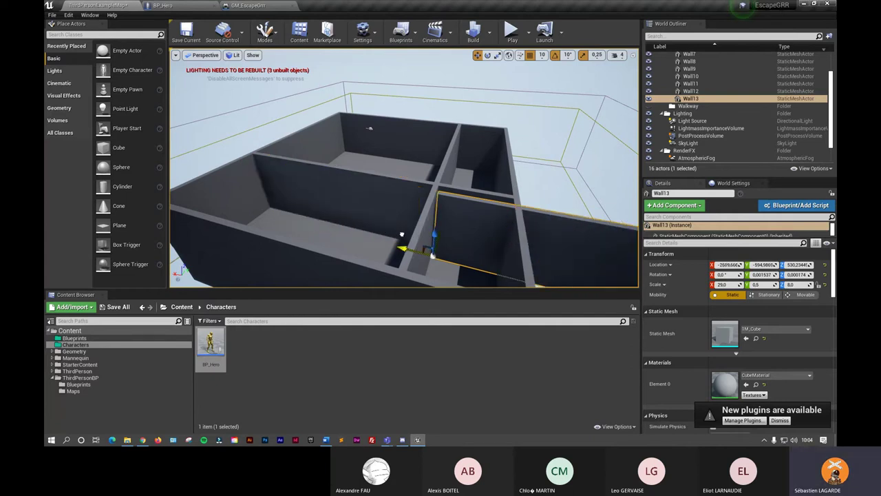
key(Delete)
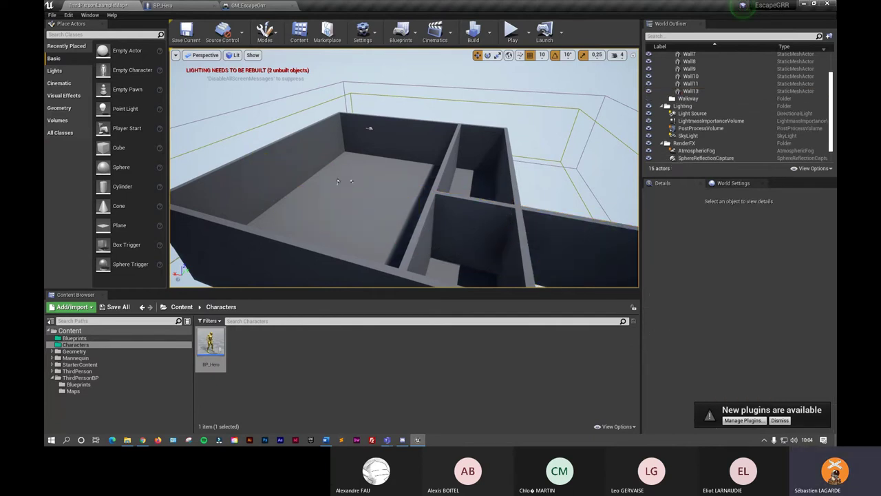
mouse_move(285, 173)
right_down()
mouse_move(176, 134)
mouse_move(472, 169)
right_up()
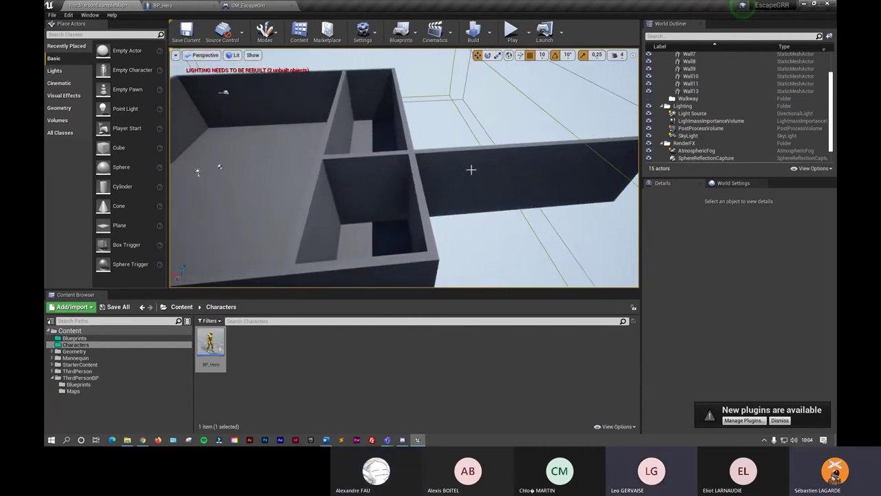
click(473, 169)
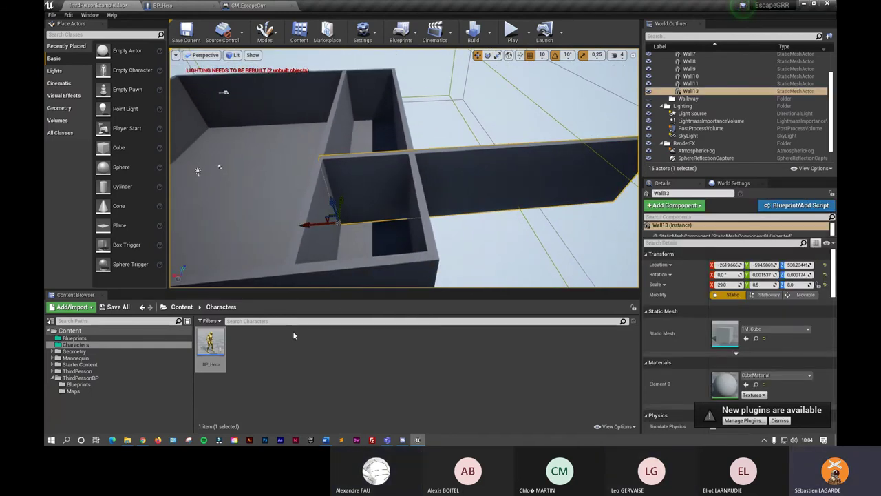
- Create a teal-coloured Elements folder directly under Content
click(183, 307)
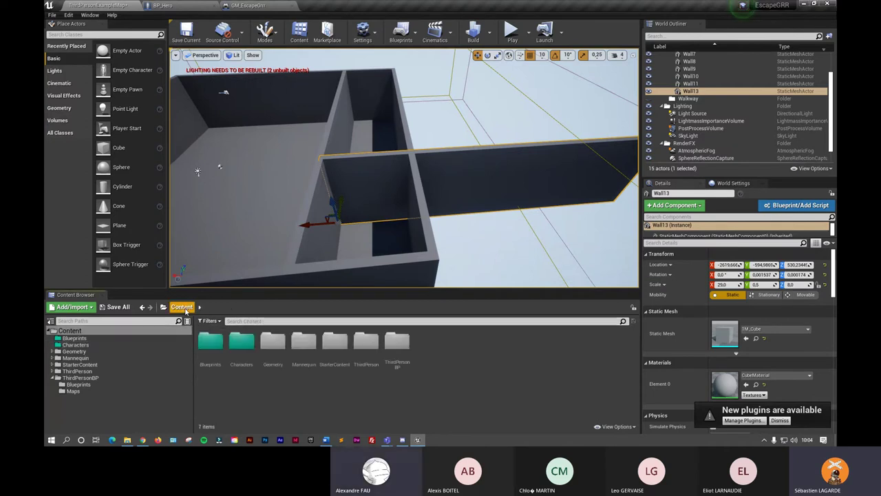
right_click(437, 370)
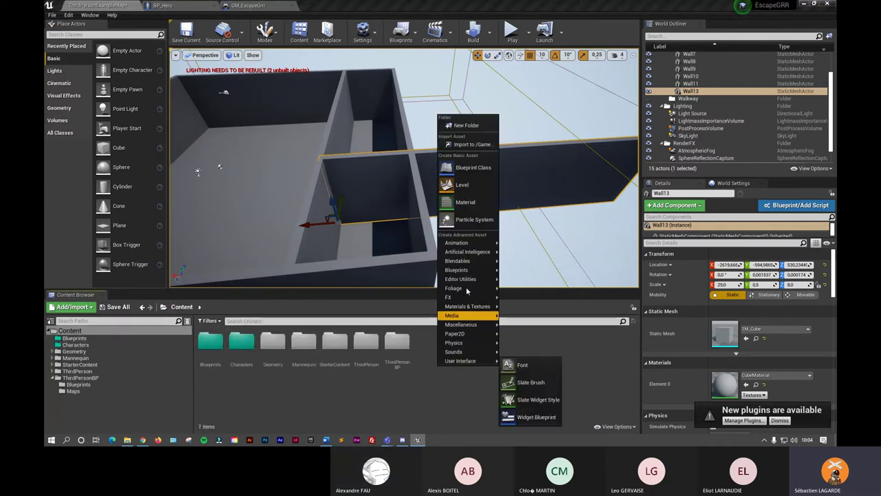
click(460, 128)
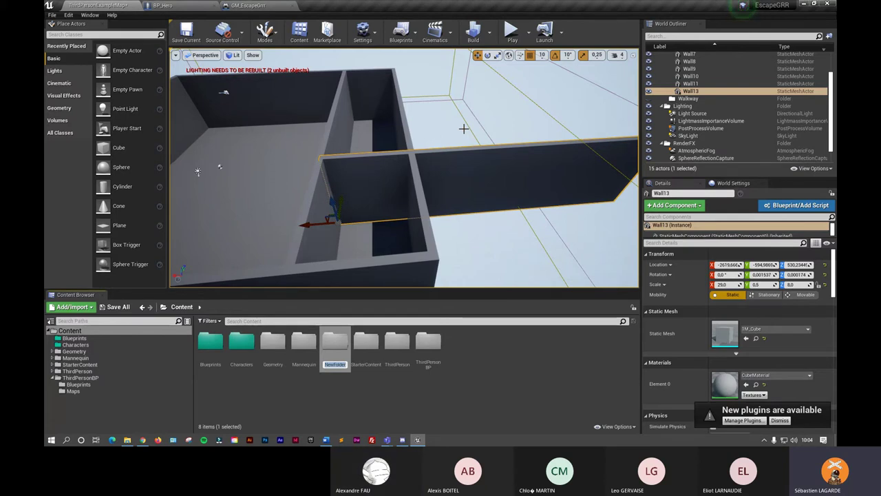
text(Elements)
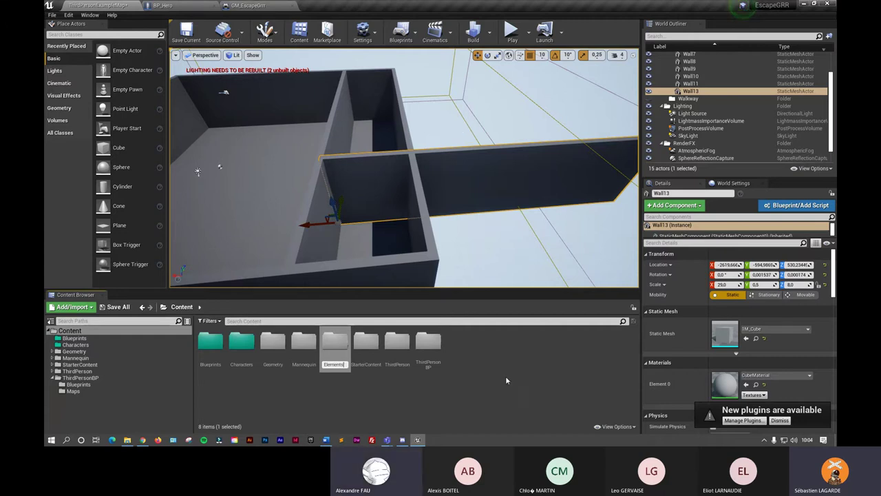
key(Return)
right_click(274, 348)
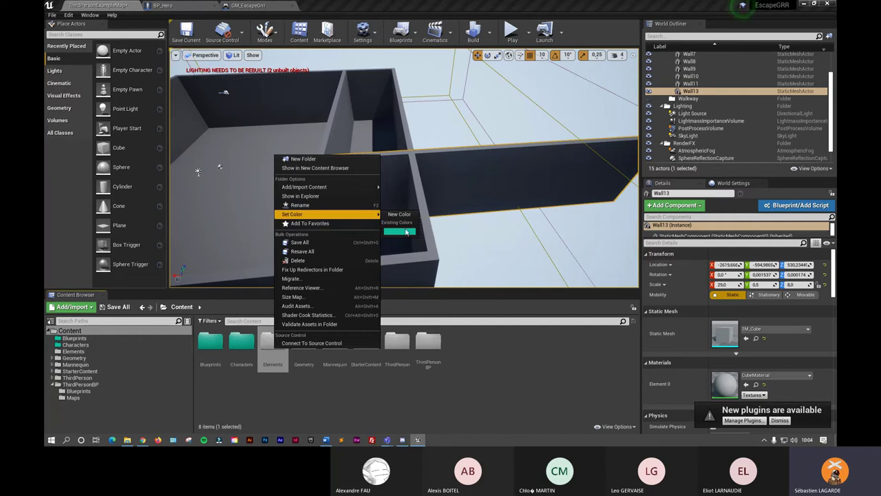
click(407, 232)
- Inside Elements, create a new Actor Blueprint Class named BP_BoxTrapp
double_click(269, 348)
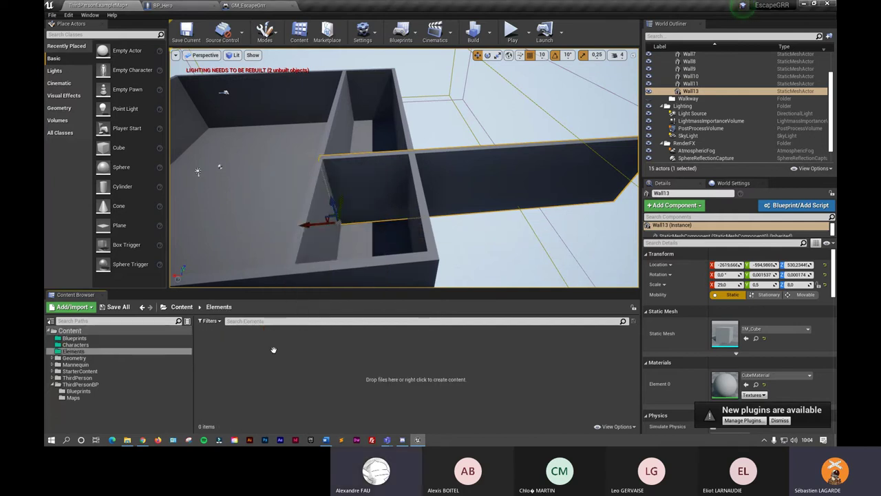
right_click(311, 363)
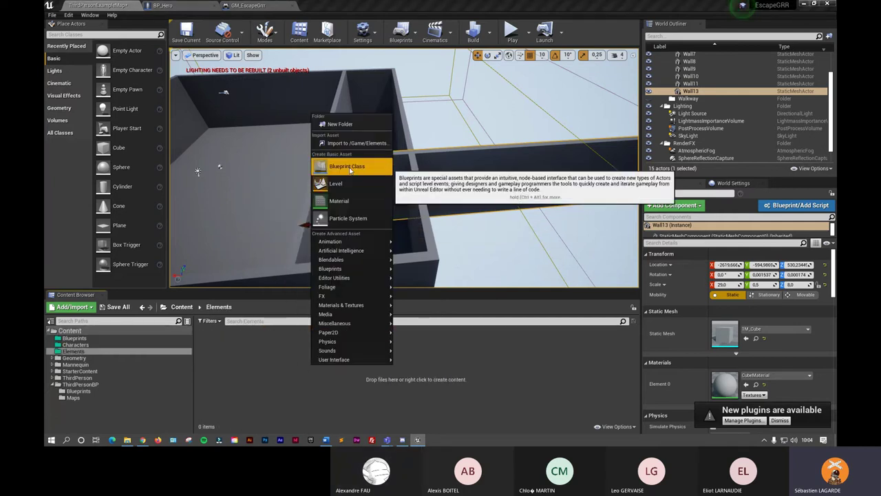
click(348, 168)
click(351, 168)
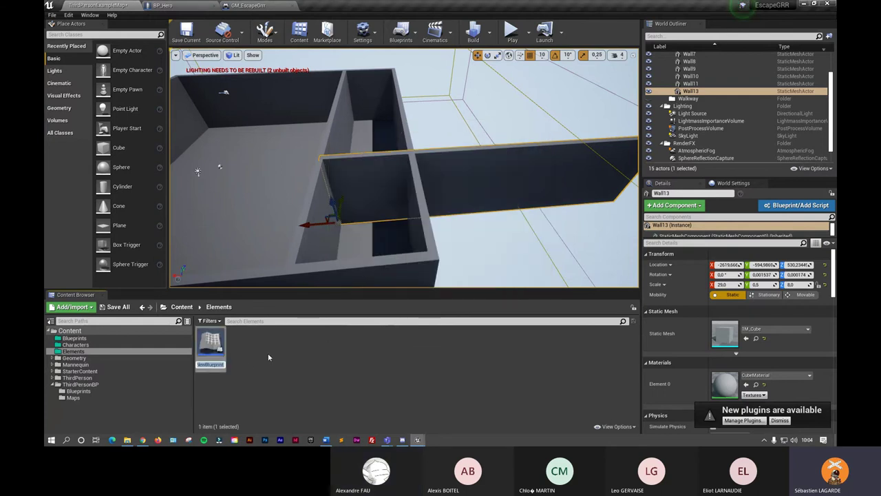
text(BP_)
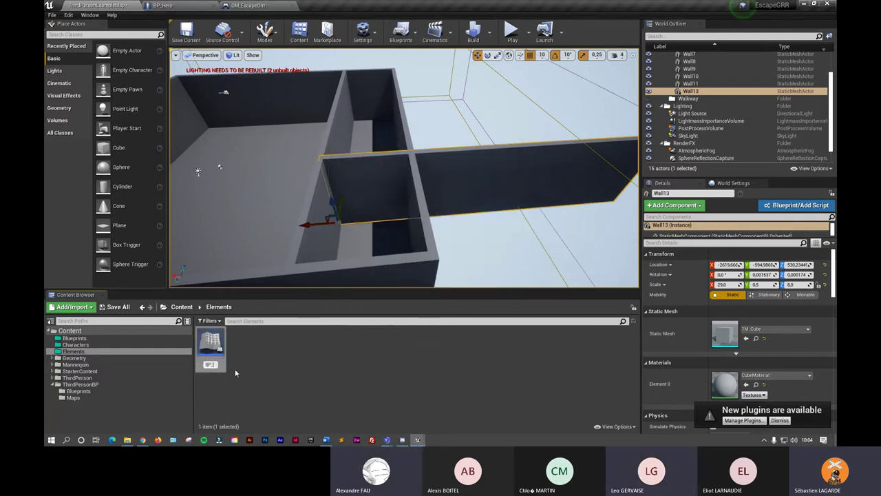
text(BoxTrapp)
- Slide Wall13 along the X axis to a new position among the walls
right_drag(407, 148, 408, 131)
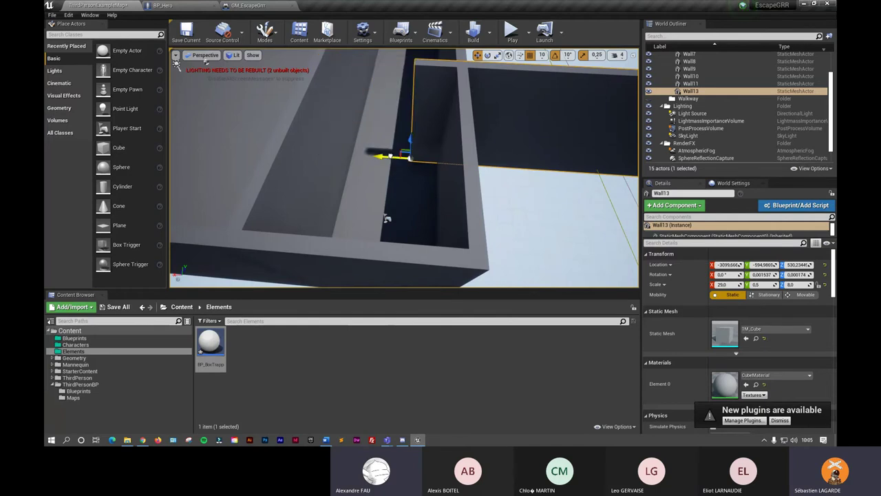
drag(327, 152, 354, 152)
right_drag(354, 152, 179, 157)
right_drag(397, 180, 396, 200)
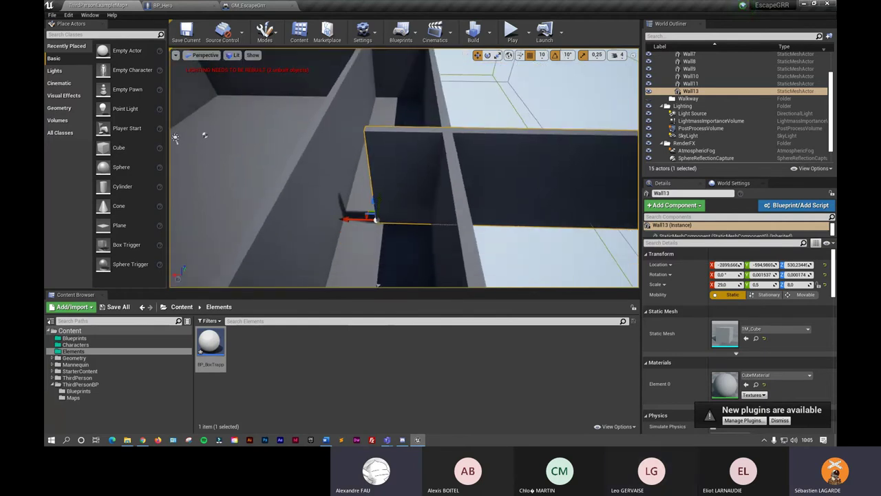
drag(349, 210, 325, 208)
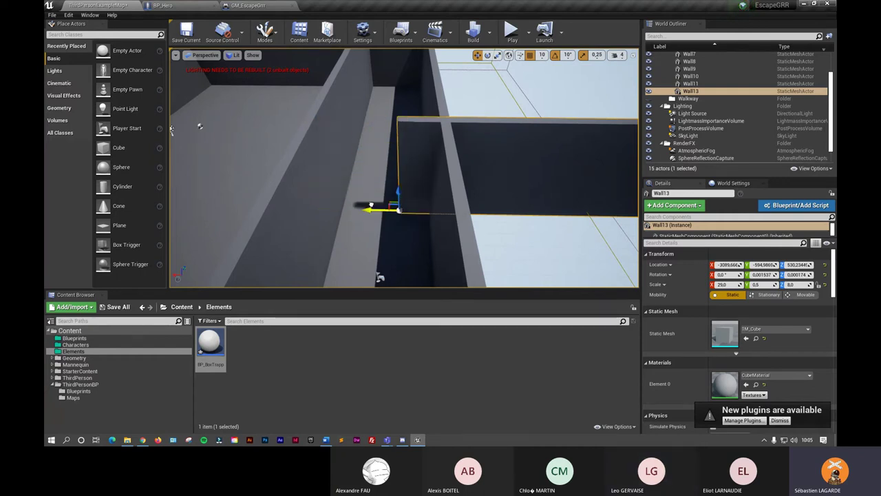
mouse_move(332, 205)
mouse_down()
mouse_move(315, 200)
mouse_move(462, 202)
mouse_move(416, 200)
mouse_up()
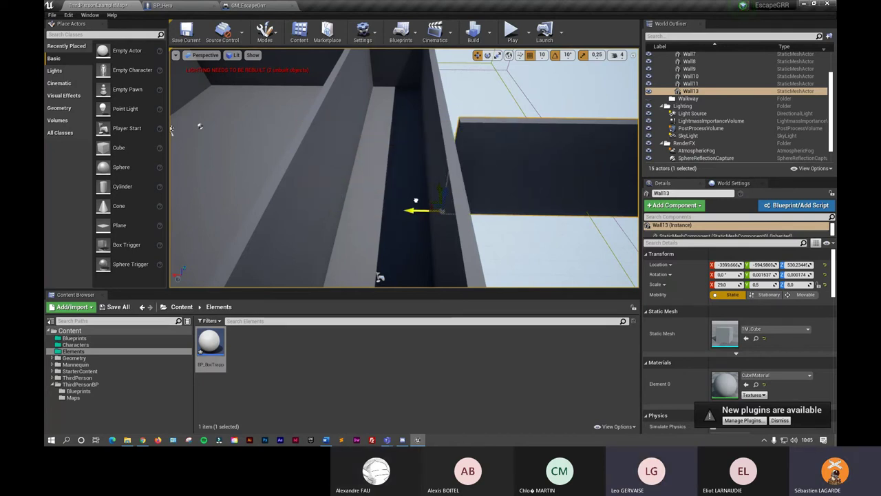
right_drag(416, 201, 367, 253)
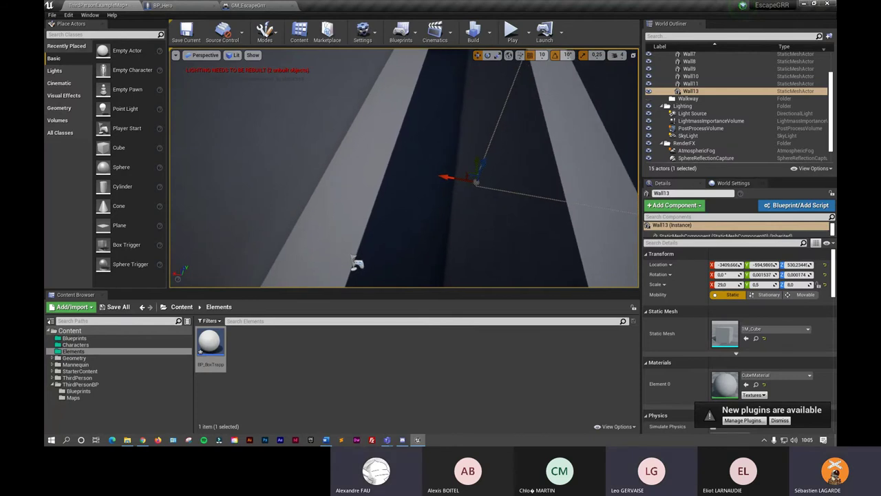
right_drag(366, 253, 398, 268)
- Place a BP_BoxTrapp instance between the walls, shift Wall13 along Y, and select the trap
drag(210, 341, 398, 169)
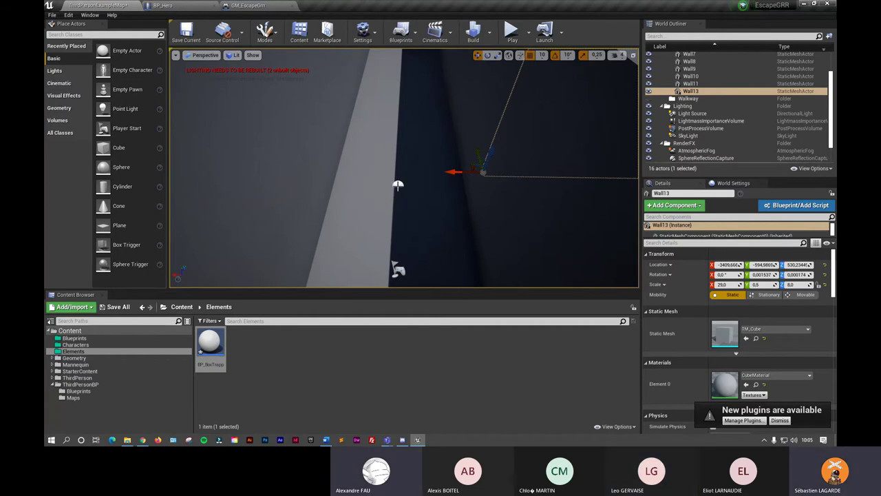
mouse_move(398, 185)
right_down()
mouse_move(418, 197)
mouse_move(399, 165)
right_up()
scroll(412, 172, down, 3)
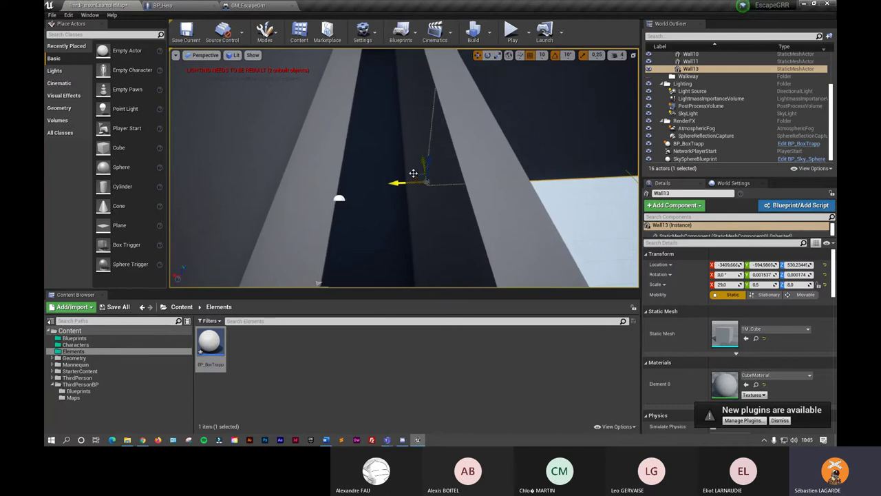
drag(416, 164, 402, 95)
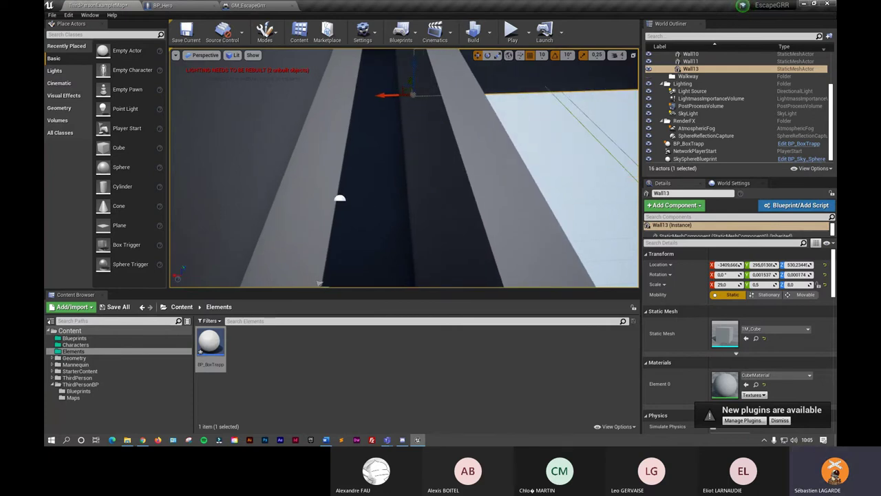
right_drag(413, 200, 389, 198)
click(389, 198)
- Open BP_BoxTrapp and add a Point Light component
double_click(216, 342)
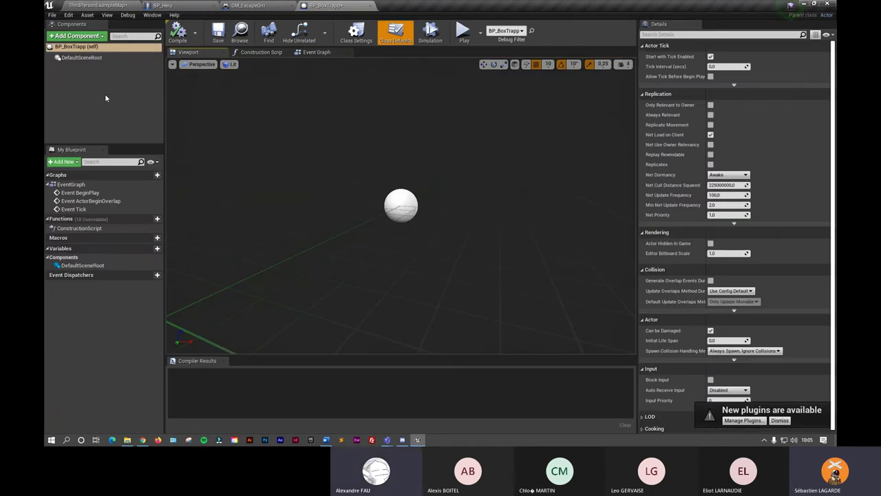
click(101, 35)
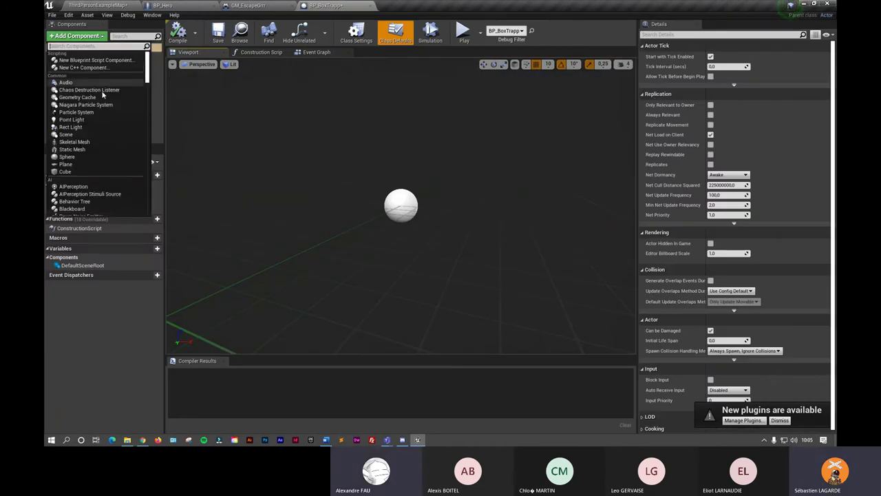
click(79, 119)
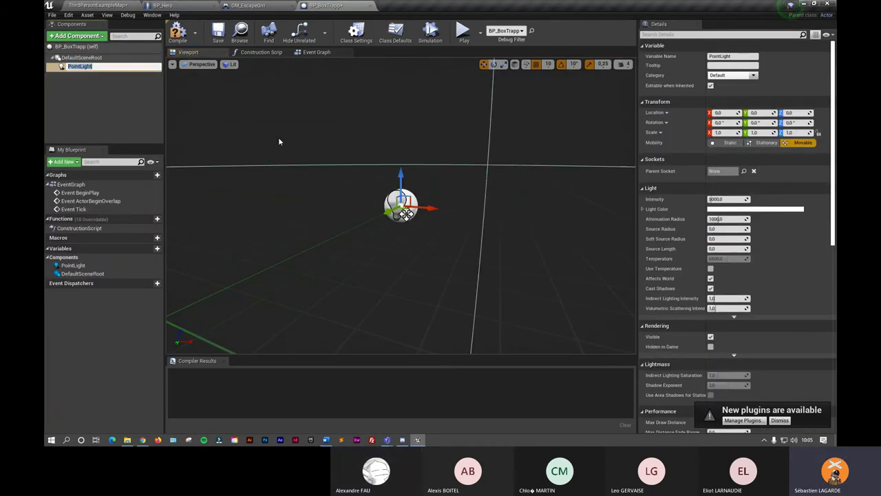
right_drag(406, 177, 423, 183)
- Add a ParticleSystem component to the trap
click(102, 37)
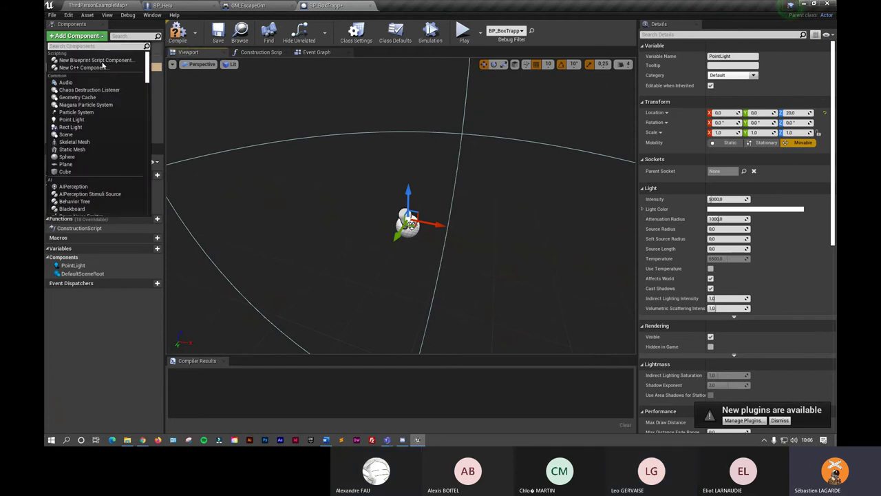
text(parti)
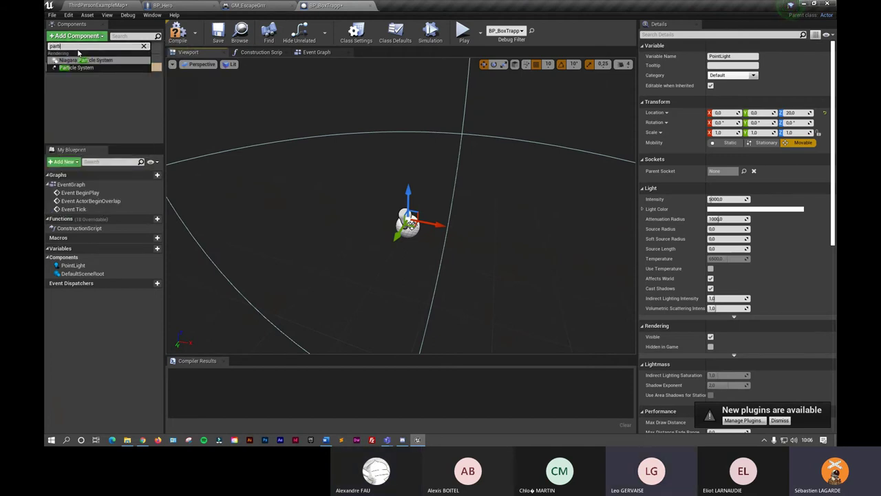
click(94, 69)
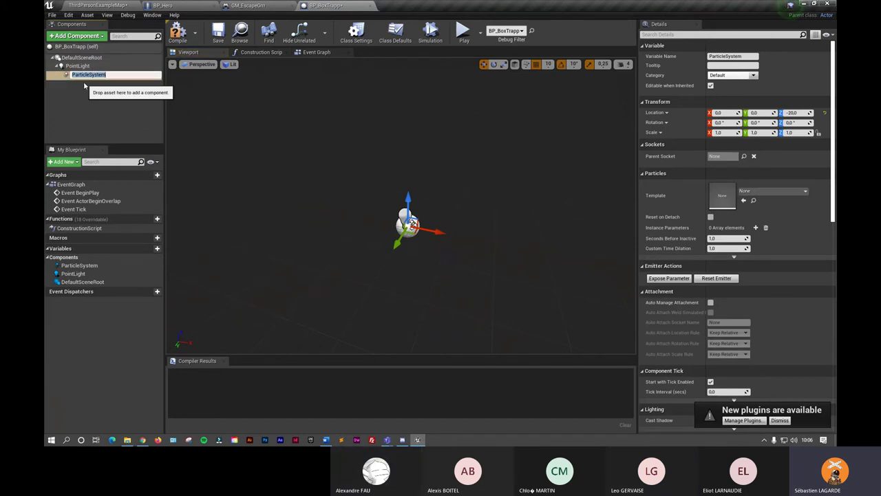
click(86, 75)
click(89, 97)
click(87, 75)
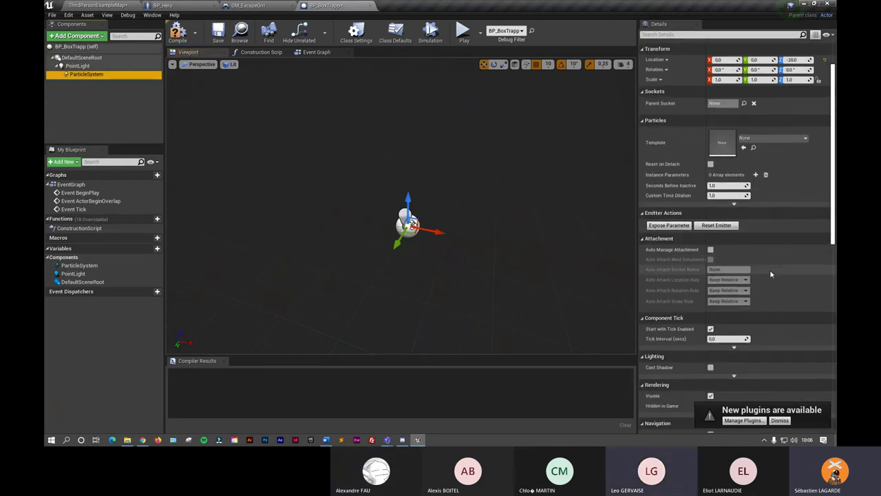
- Set the particle template to P_Fire, then open the PointLight's Light Color picker
click(804, 191)
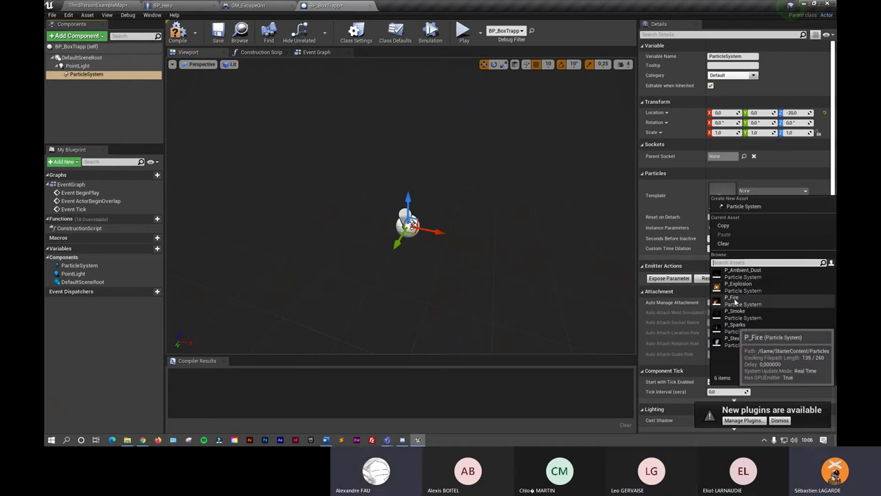
click(735, 301)
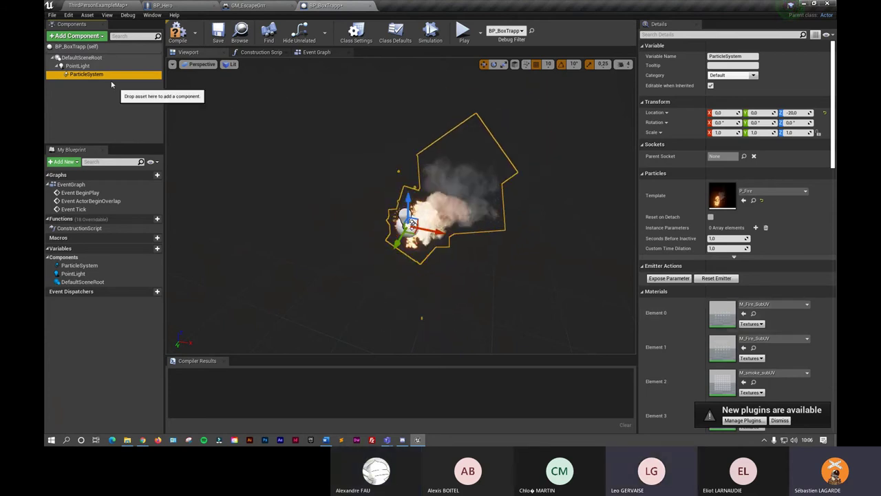
click(77, 66)
click(720, 210)
- Set the point light colour to orange and compile the blueprint
click(600, 303)
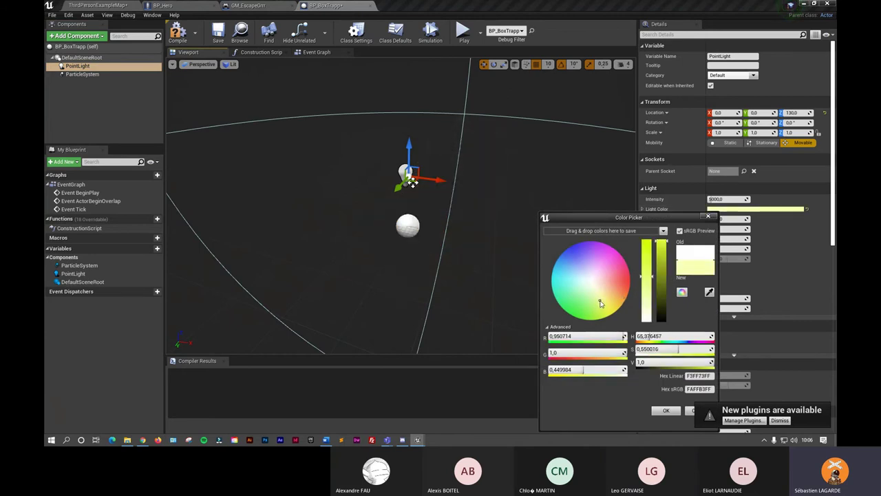
drag(602, 298, 620, 298)
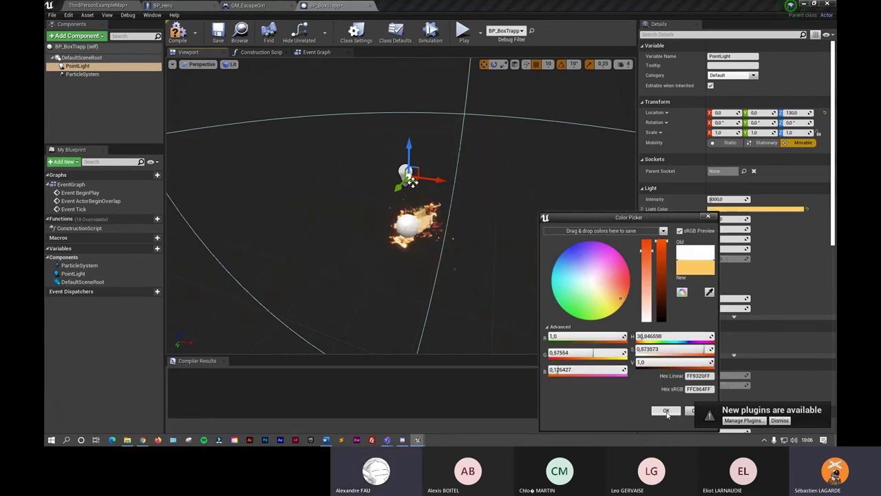
click(667, 411)
click(178, 31)
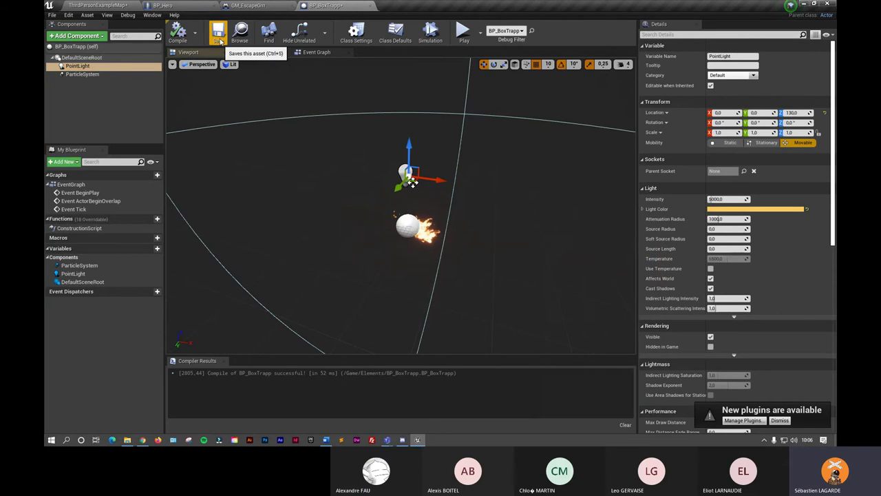
- Check the trap in the level, then raise the ParticleSystem to Z 20 and recompile
click(112, 6)
mouse_move(397, 223)
alt+mouse_down()
mouse_move(420, 221)
mouse_move(407, 206)
alt+mouse_up()
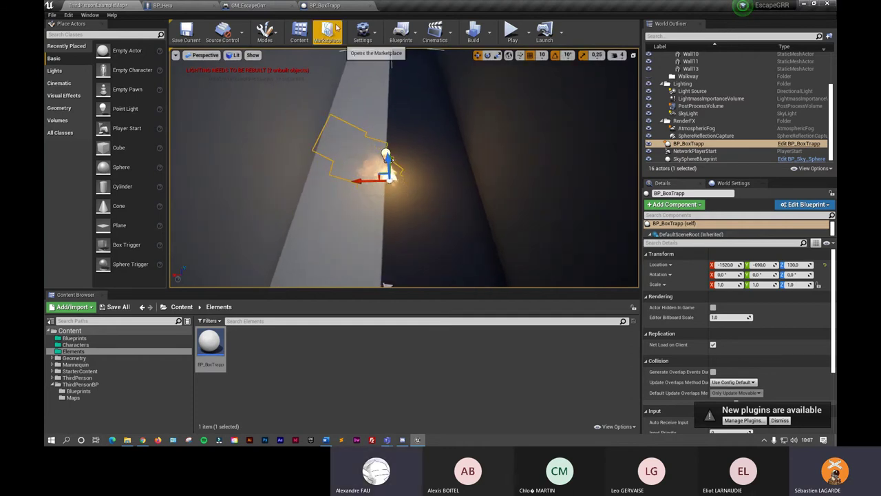
click(327, 6)
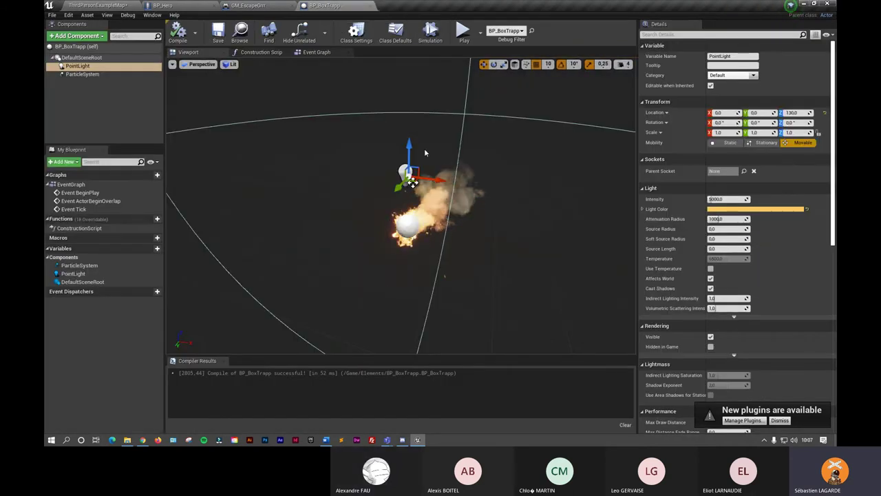
click(435, 208)
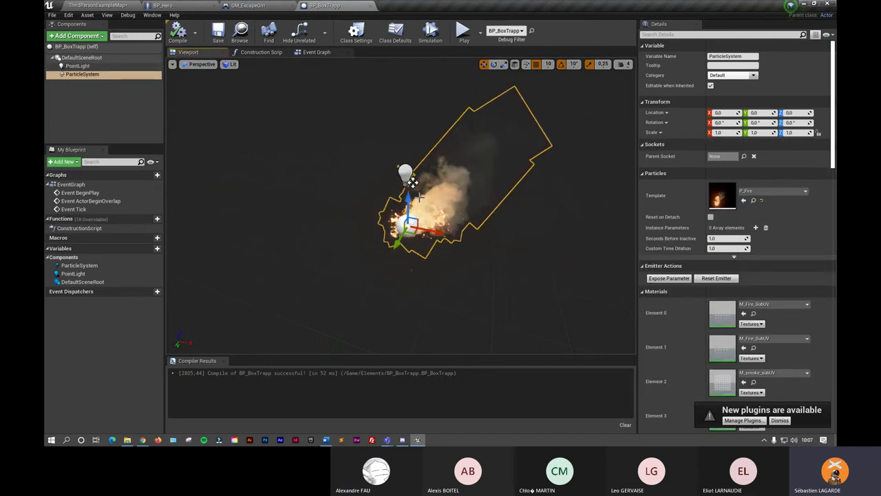
drag(412, 182, 411, 181)
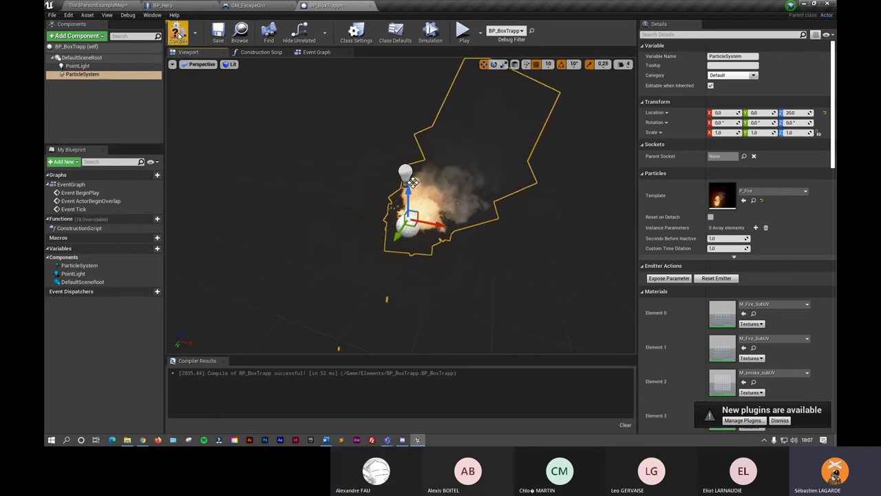
click(177, 36)
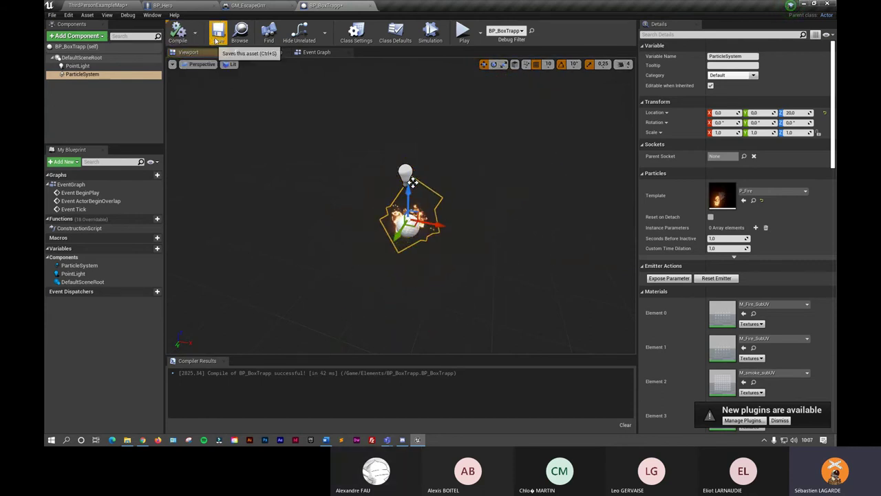
- Add a StaticMesh component and attach the PointLight beneath it
click(81, 57)
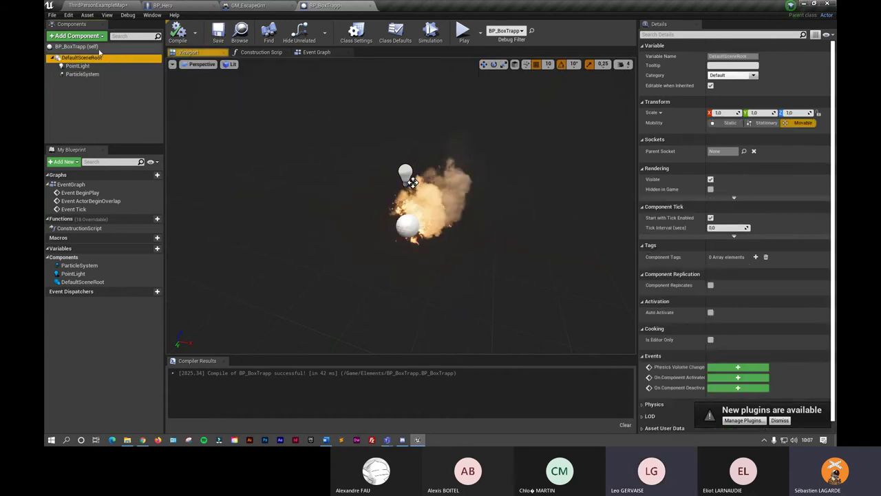
click(76, 35)
click(72, 150)
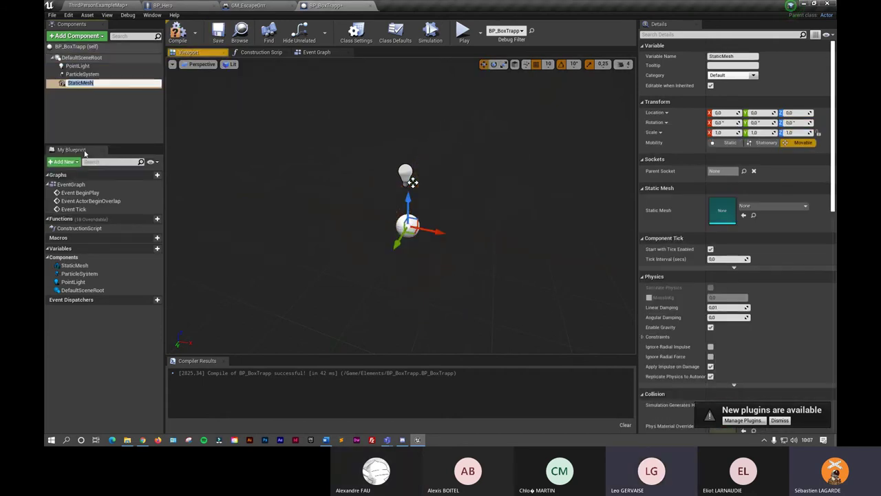
drag(80, 82, 74, 58)
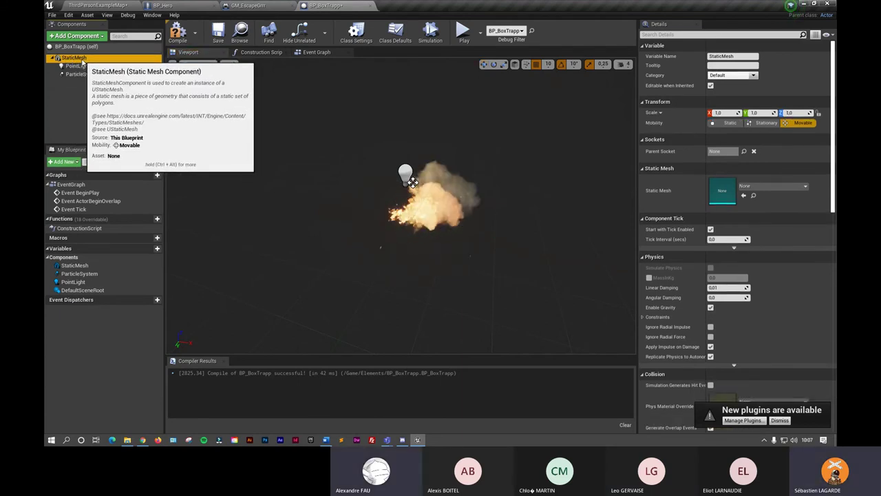
key(ctrl+z)
click(79, 82)
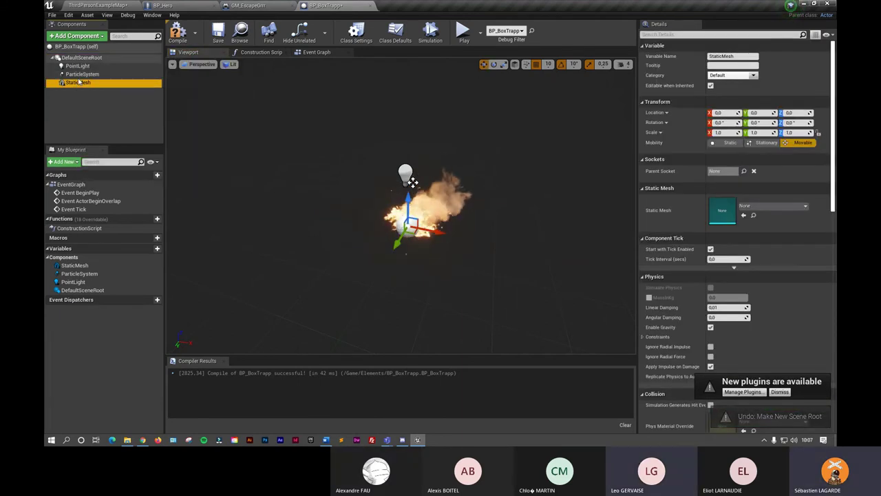
click(77, 66)
mouse_move(82, 68)
mouse_down()
mouse_move(79, 83)
mouse_move(87, 77)
mouse_up()
- Assign SM_Rock to the StaticMesh and flatten it to a quarter of its height
click(78, 66)
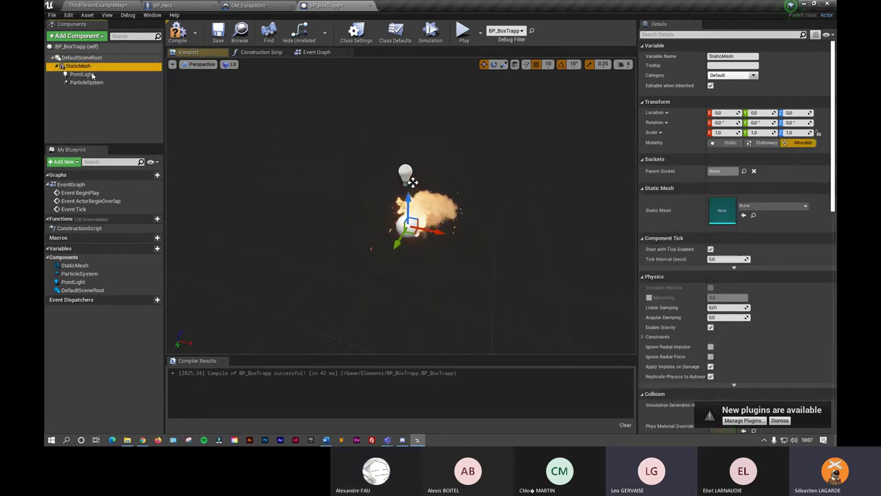
click(772, 205)
click(732, 299)
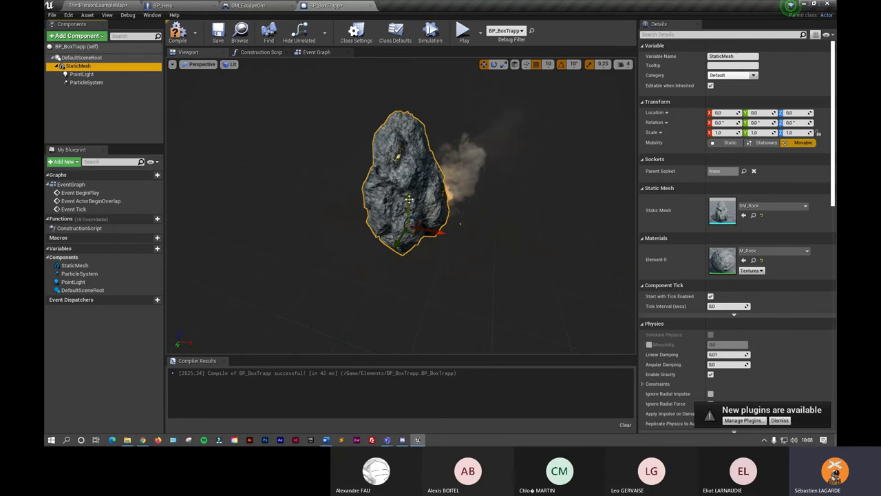
click(409, 199)
drag(409, 199, 400, 222)
key(w)
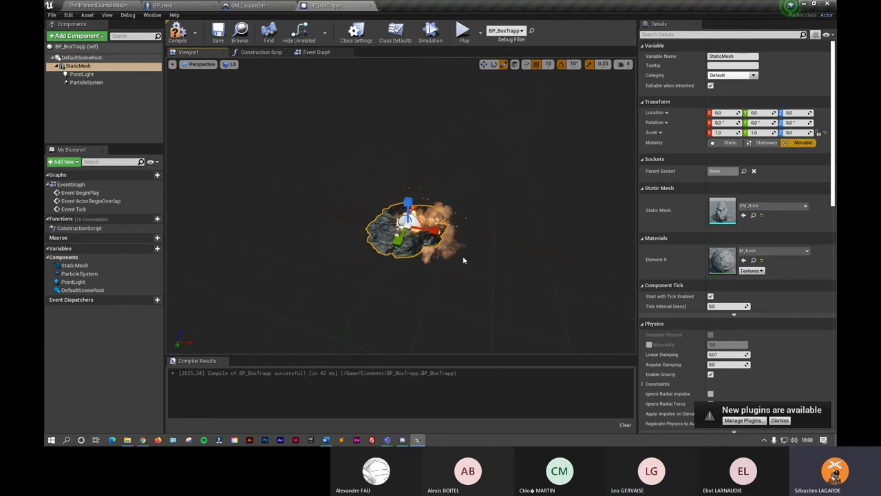
right_drag(462, 255, 439, 179)
middle_drag(439, 179, 440, 124)
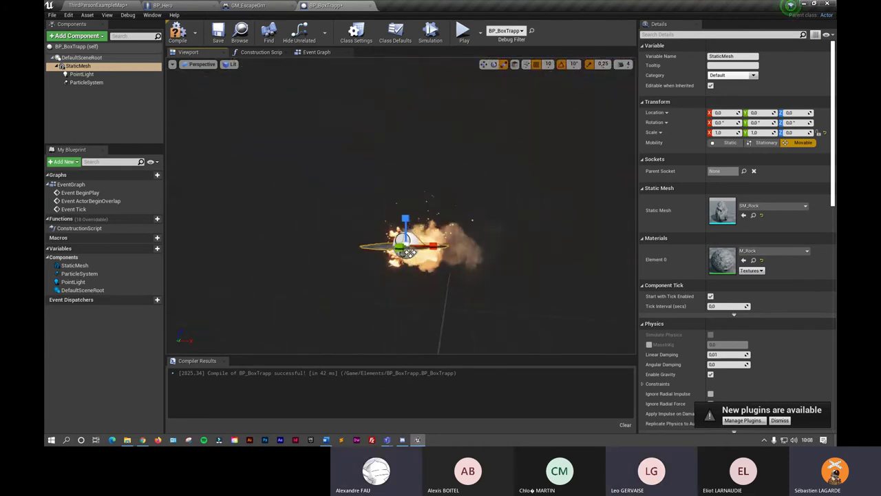
scroll(418, 222, down, 5)
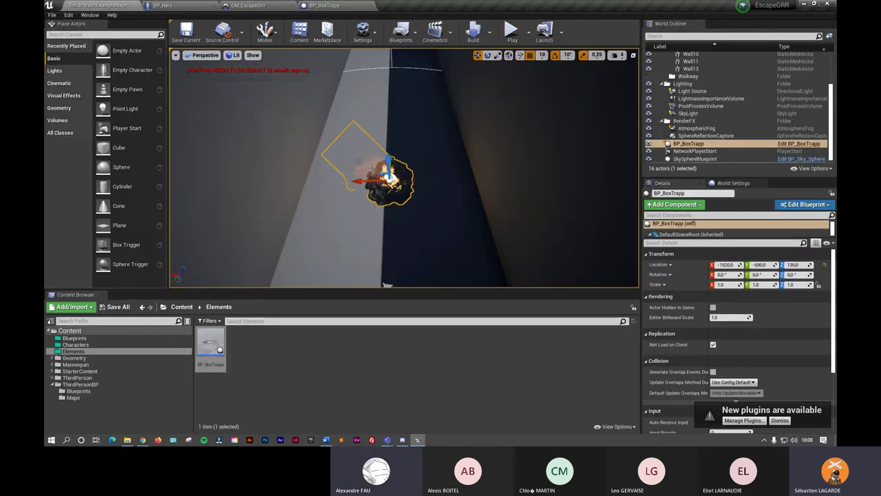
right_drag(421, 198, 421, 172)
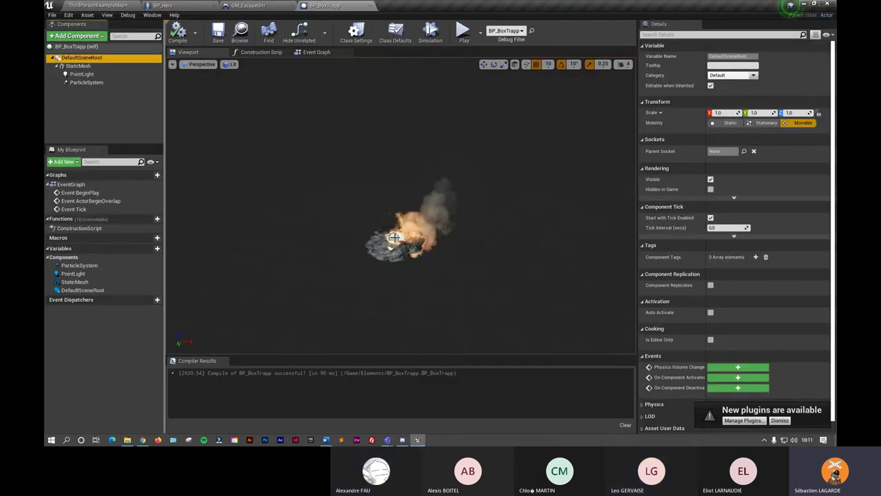
- Add a Box collision component to the trap
click(100, 36)
text(box col)
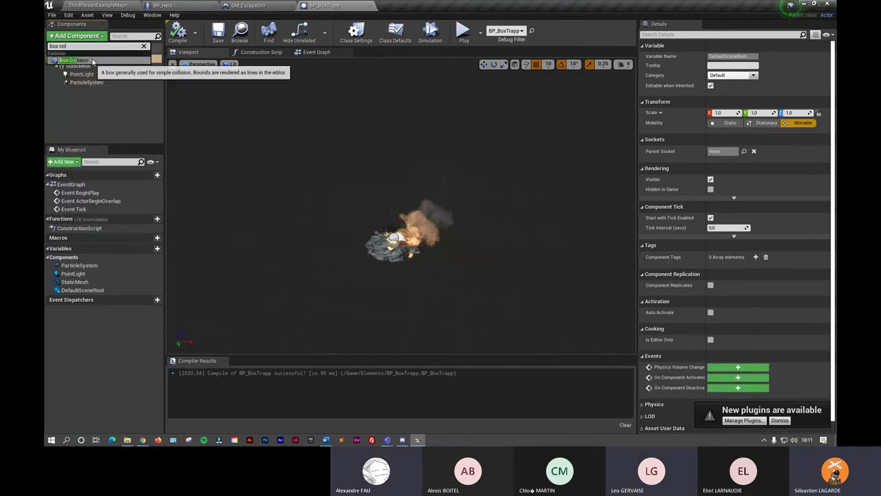
click(91, 61)
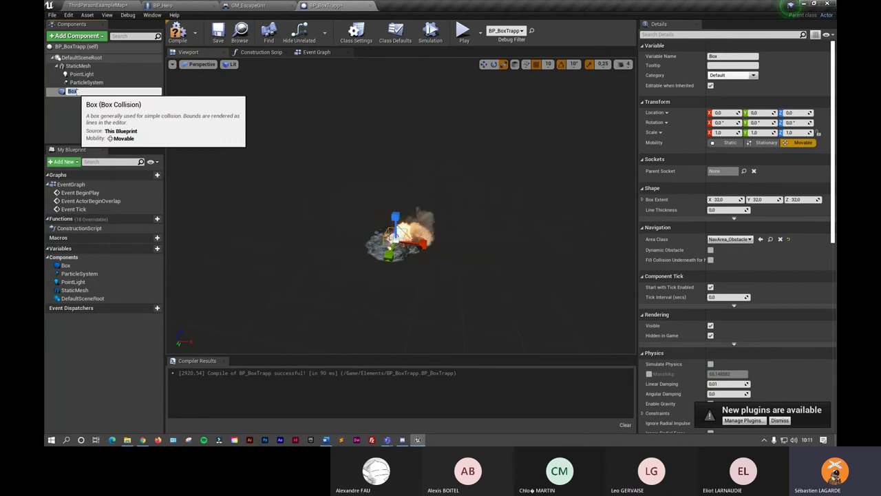
click(79, 115)
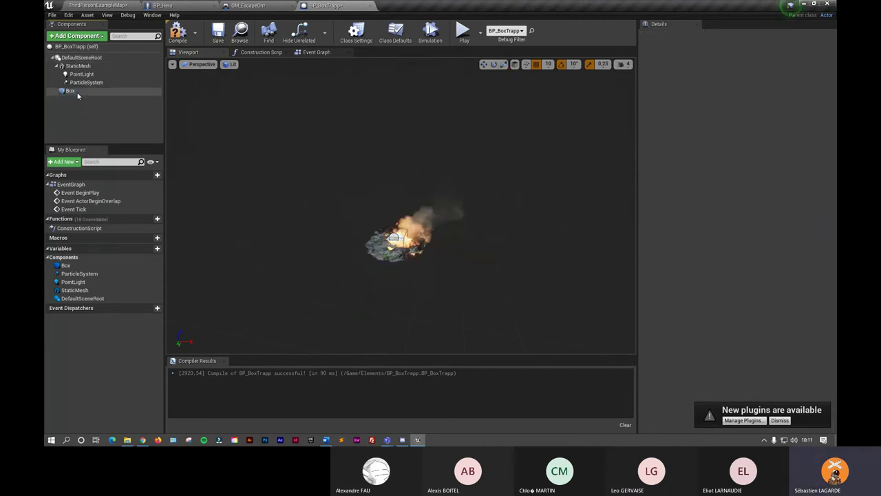
click(76, 92)
- Scale the Box to 4.25 × 3.75 × 2.0, raise it to Z 30, and bring up its event actions
key(r)
drag(423, 244, 440, 243)
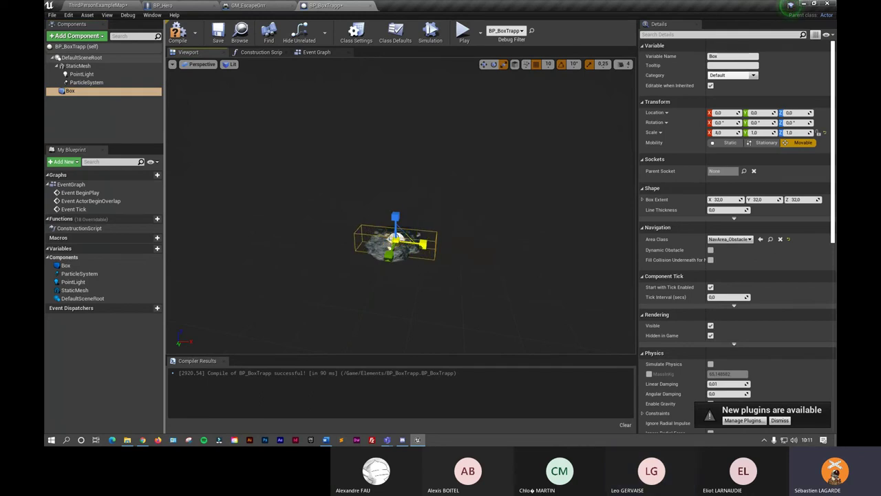
drag(389, 255, 384, 265)
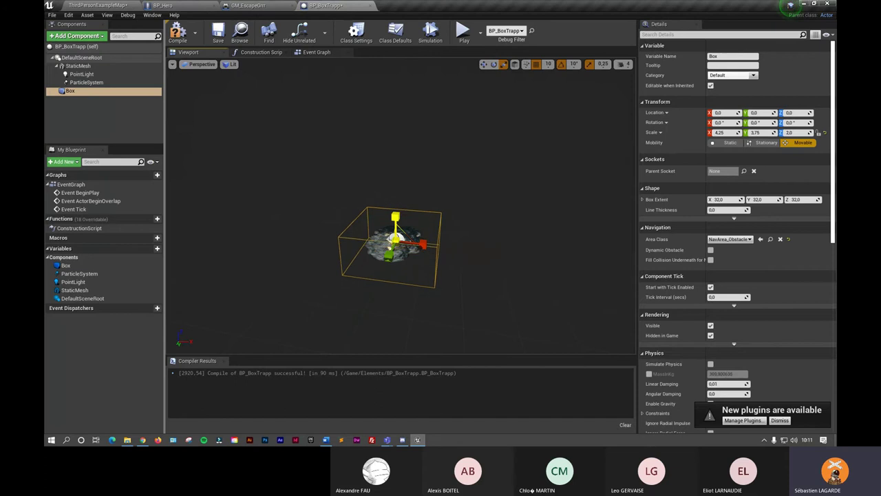
drag(396, 213, 396, 205)
right_click(112, 91)
mouse_move(148, 103)
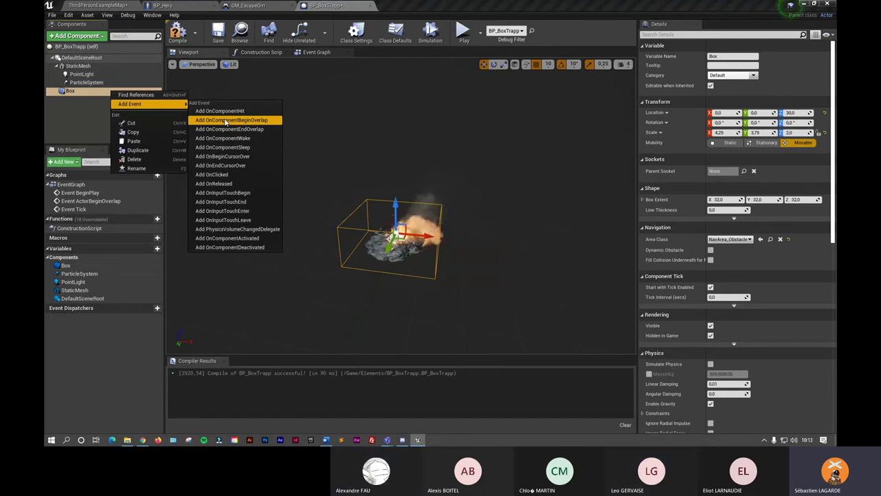
- Add the Box's OnComponentBeginOverlap event and cast its Other Actor to BP_Hero
click(226, 120)
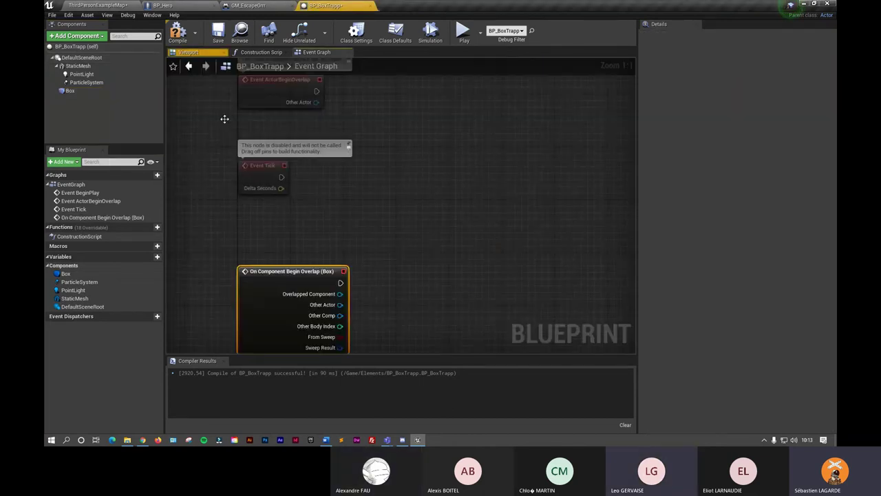
mouse_move(336, 123)
right_down()
mouse_move(363, 157)
mouse_move(315, 149)
right_up()
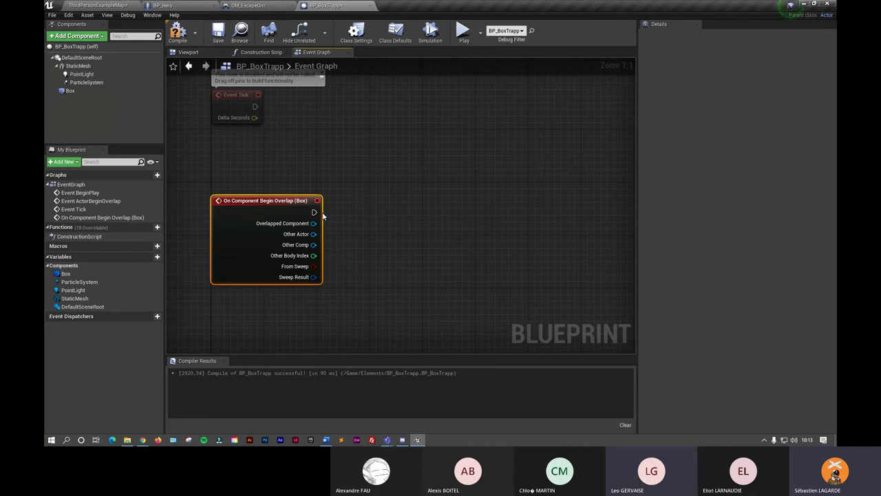
drag(384, 219, 365, 215)
text(c)
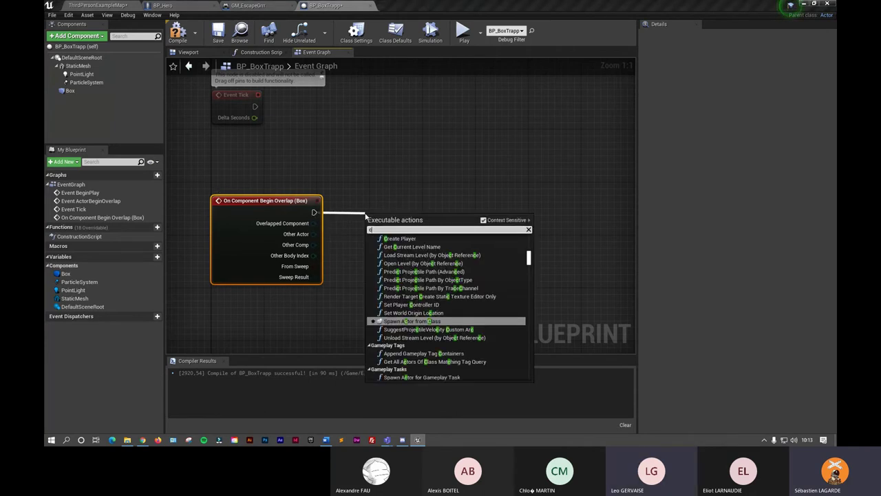
text(astto)
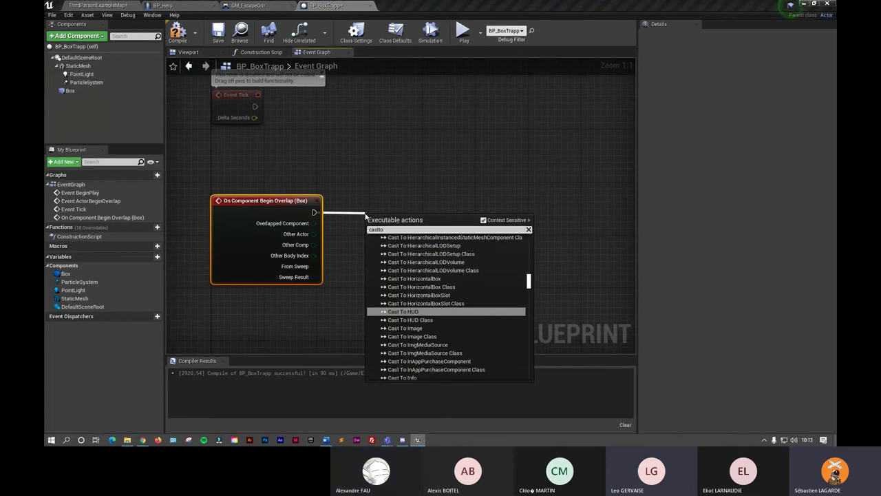
text( bp)
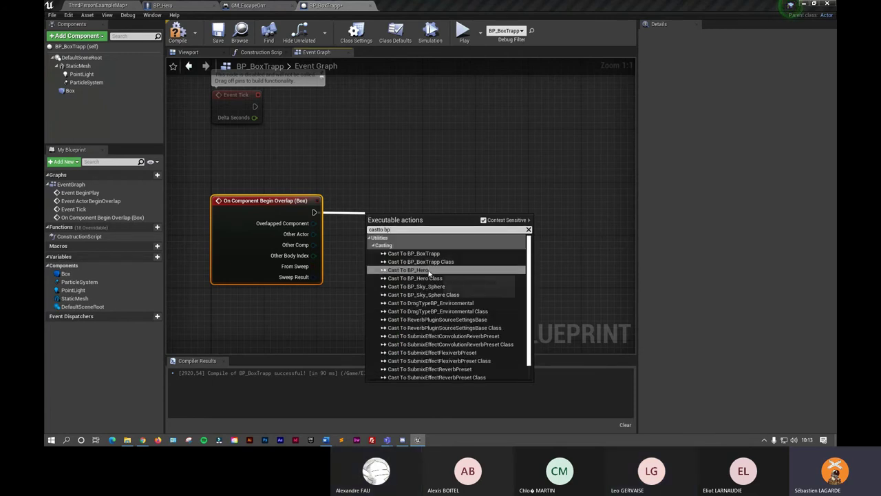
click(428, 270)
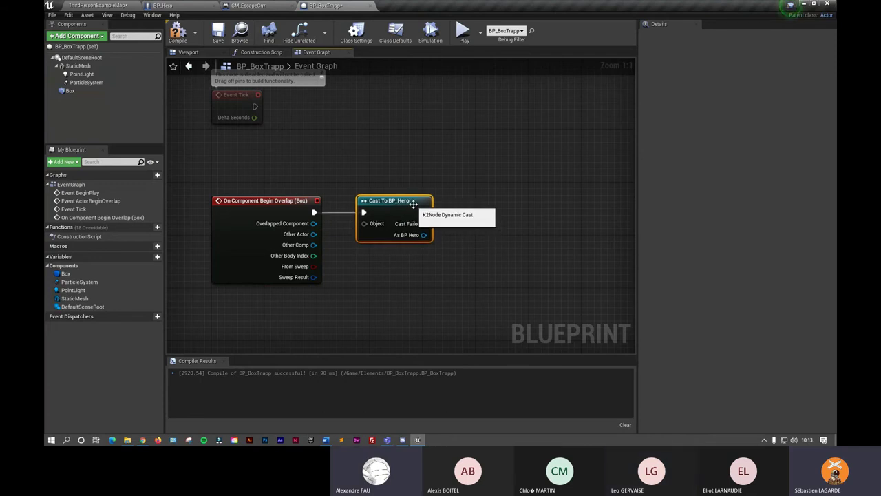
drag(313, 234, 363, 223)
right_drag(420, 235, 448, 160)
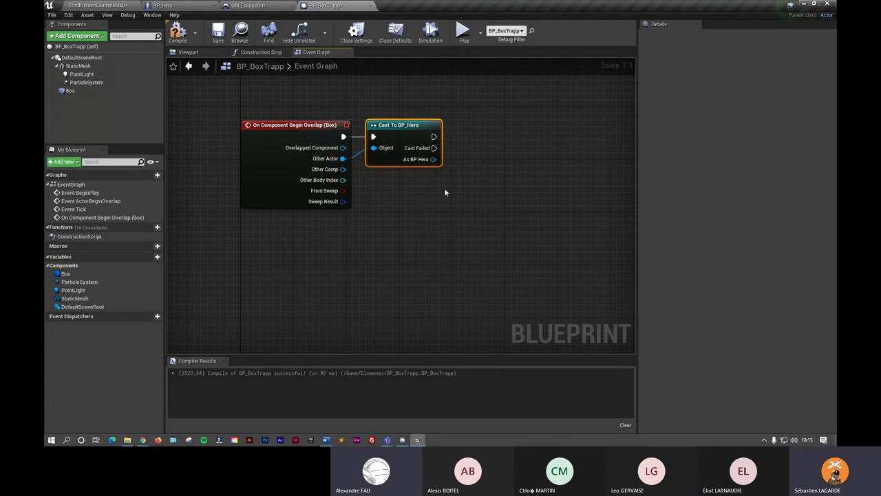
- Add a new Custom Event node to the Event Graph
right_click(288, 242)
text(custom)
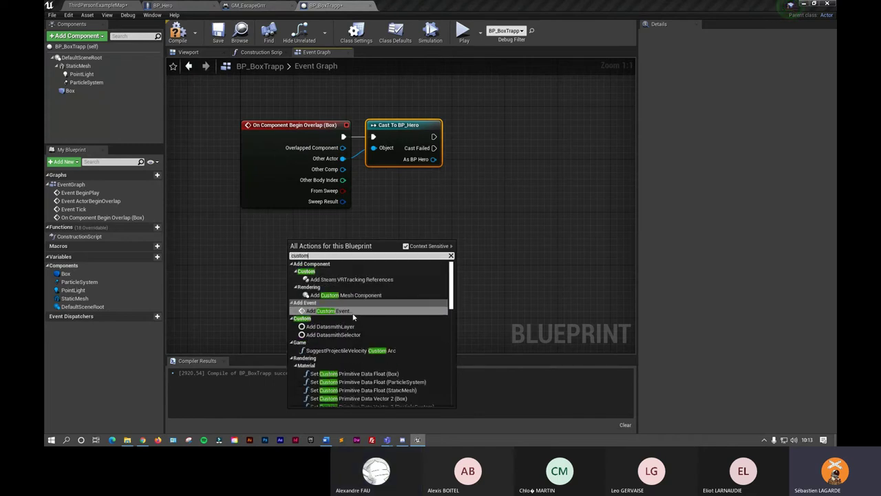
click(353, 313)
text(BuffDe)
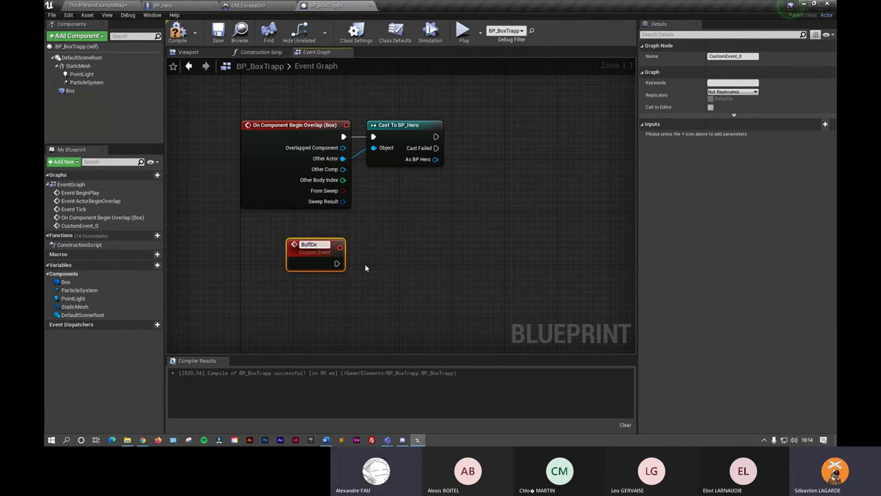
- Name the custom event BuffDebuffLife and shift its node to the left
text(buffLife)
key(Return)
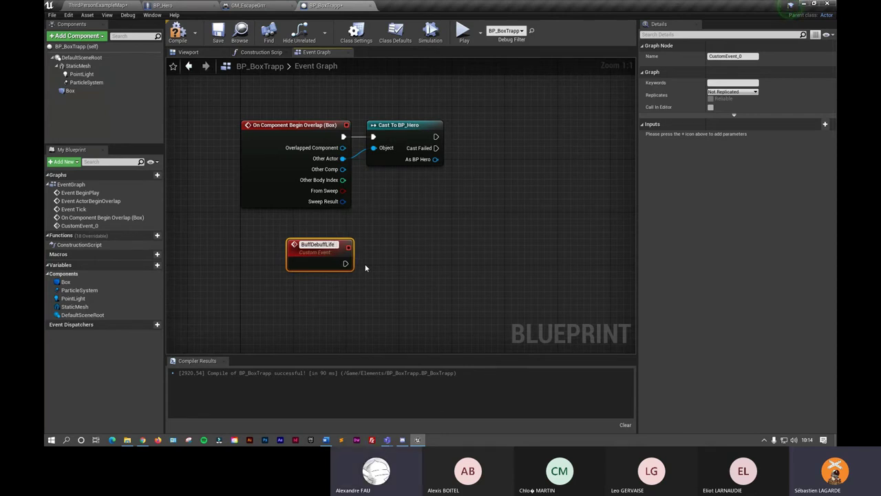
drag(351, 254, 305, 260)
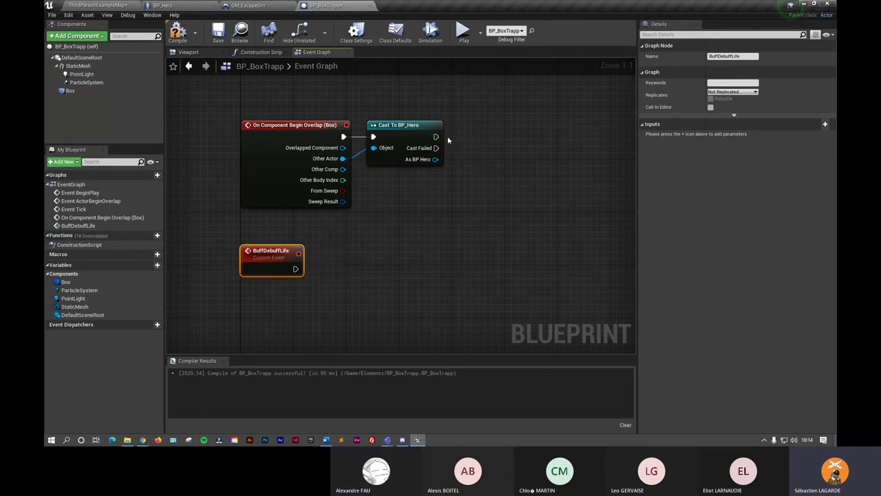
drag(436, 136, 464, 139)
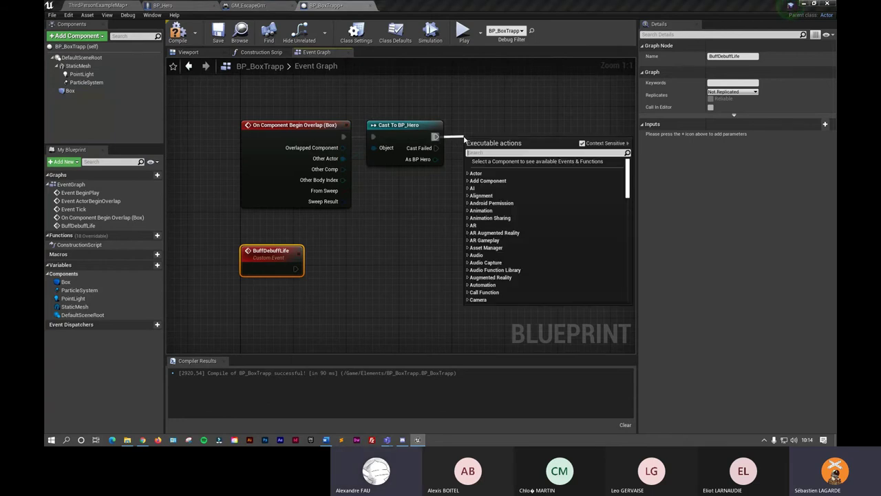
- Add a Buff Debuff Life call after Cast To BP_Hero's success output
text(buff)
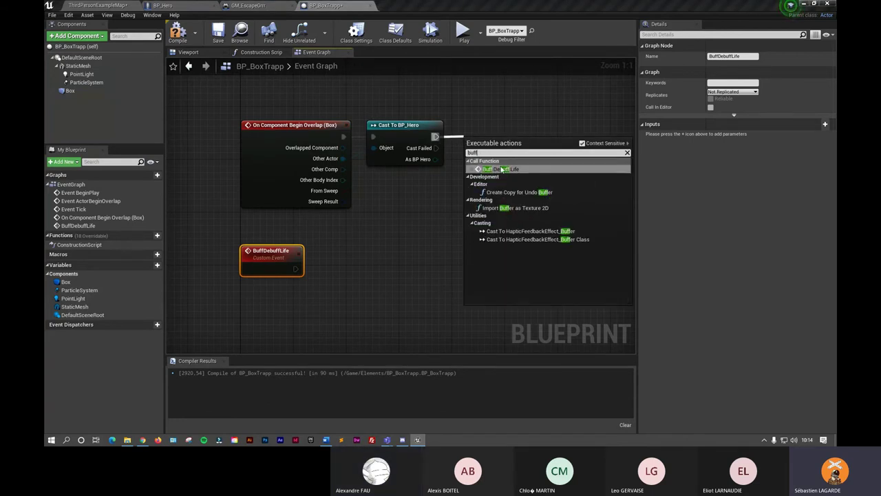
click(502, 170)
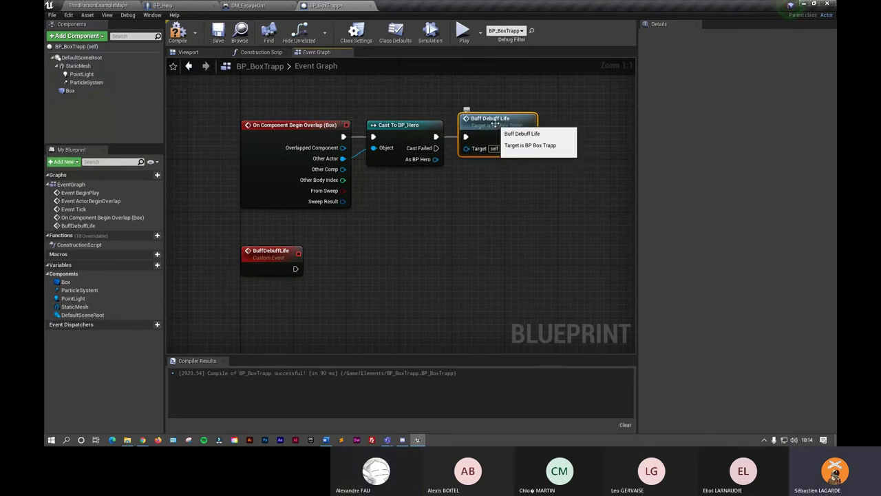
right_drag(484, 212, 512, 196)
drag(322, 254, 372, 257)
drag(451, 256, 451, 256)
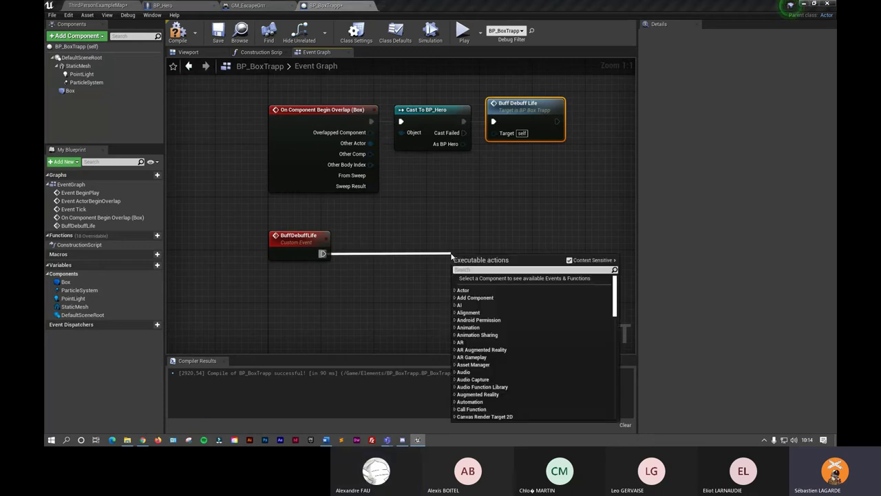
- Add a Set Timer by Event node after BuffDebuffLife and line it up with the wire
text(set timer)
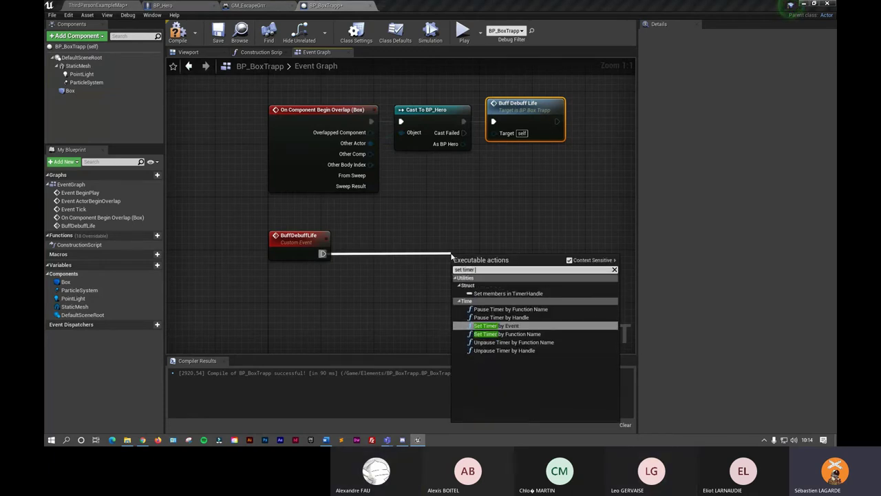
text( byevent)
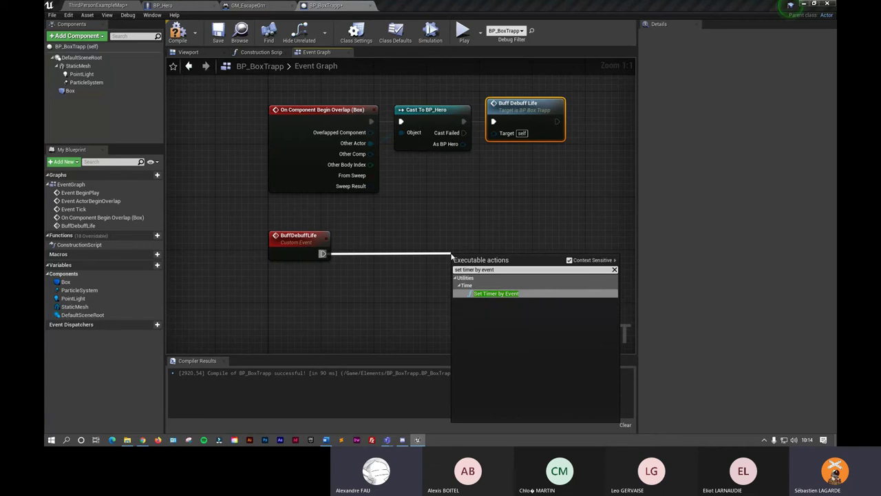
click(516, 295)
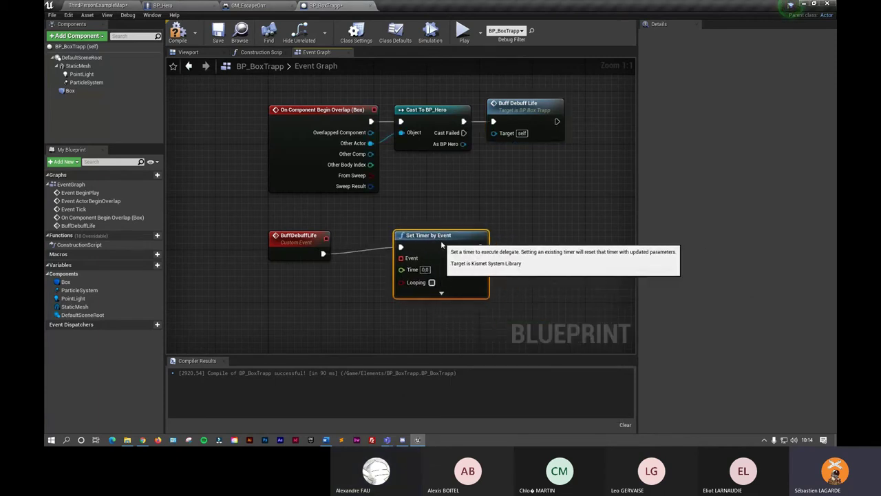
key(q)
right_drag(513, 280, 550, 256)
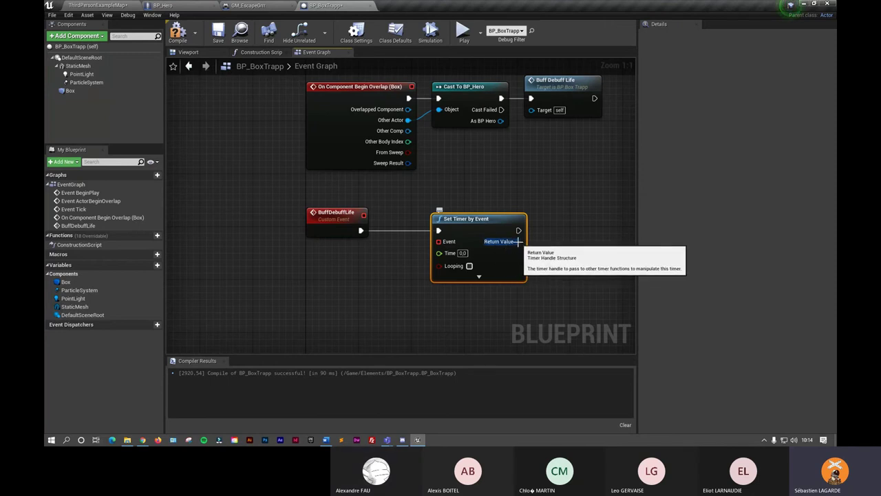
- Promote Set Timer by Event's Return Value to a new variable
right_click(519, 242)
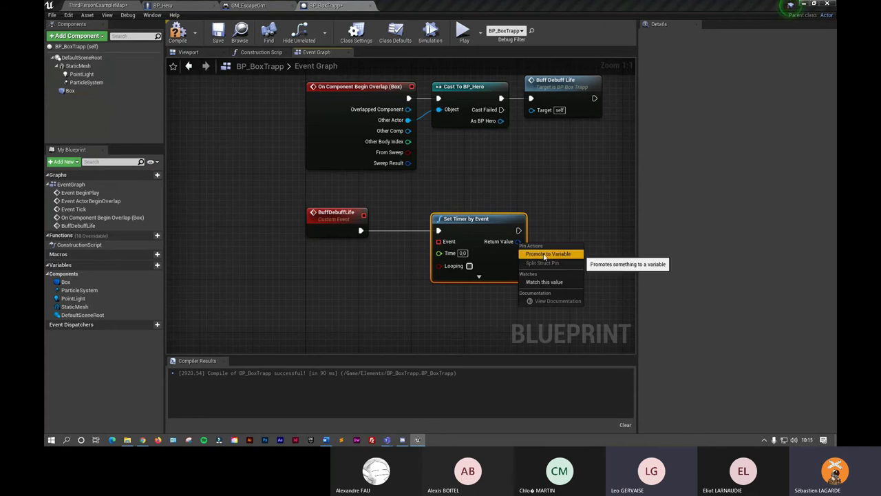
click(544, 254)
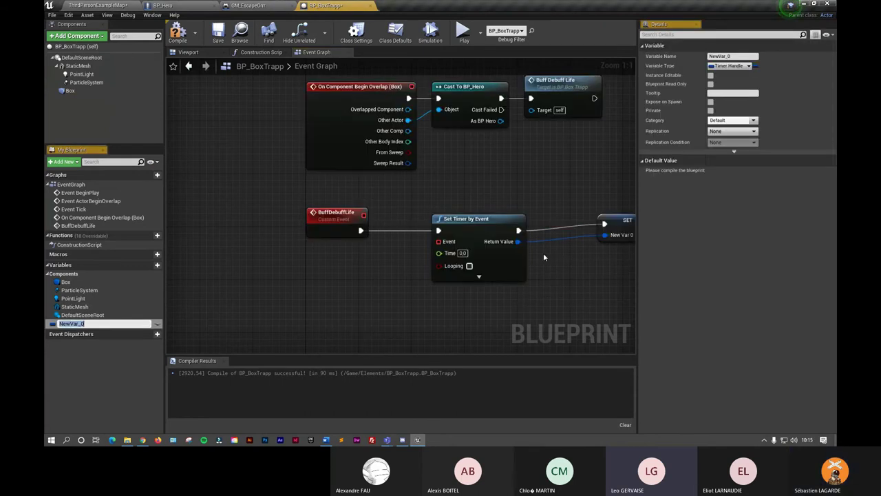
drag(561, 238, 554, 238)
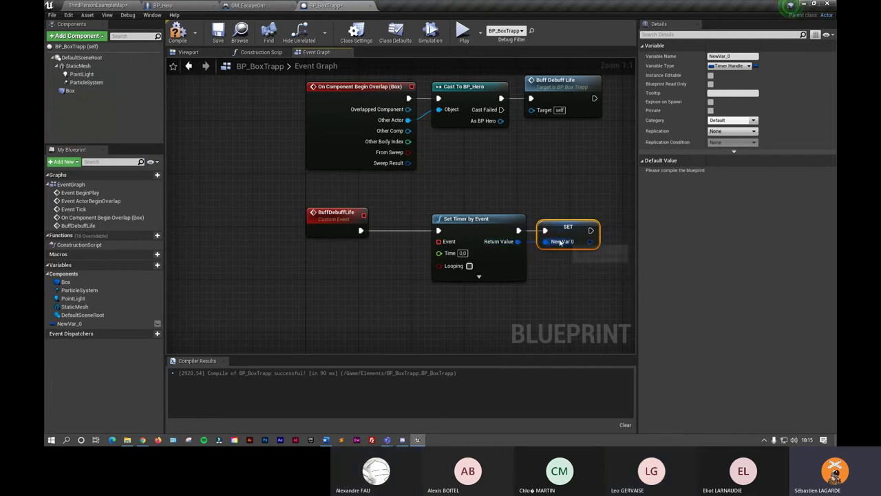
- Rename the new Timer Handle variable to TimerRef
click(69, 322)
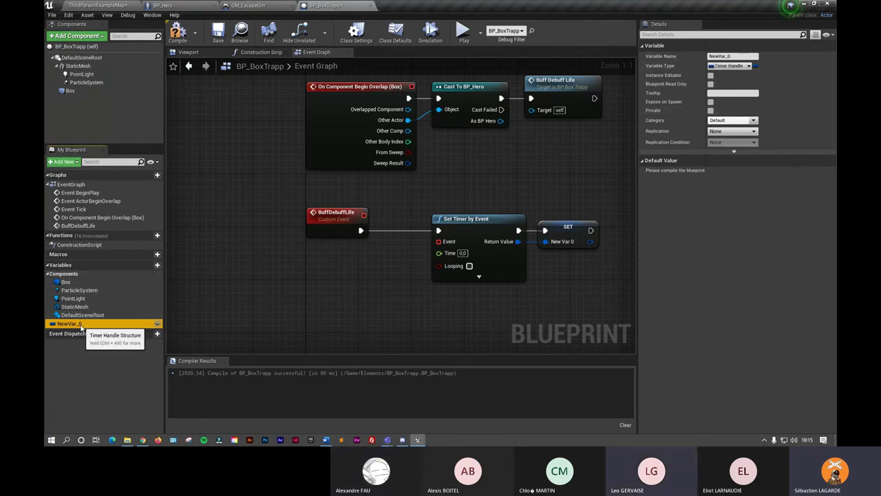
double_click(81, 325)
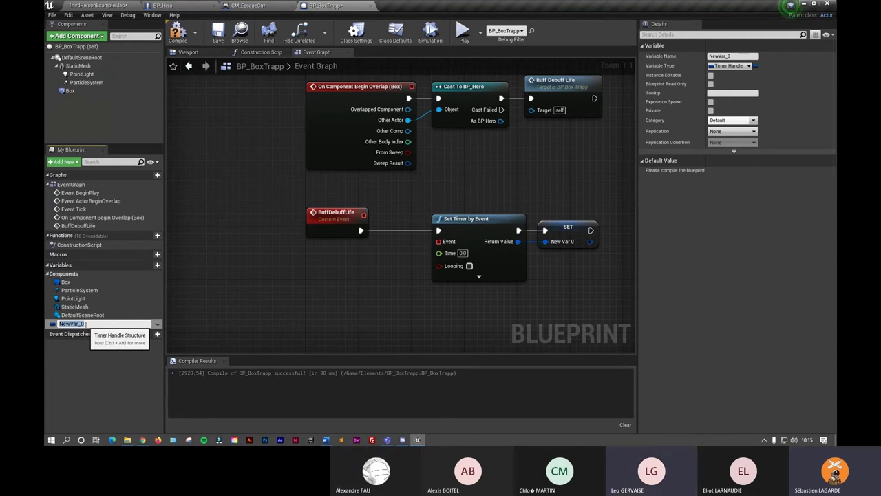
text(TimerRef)
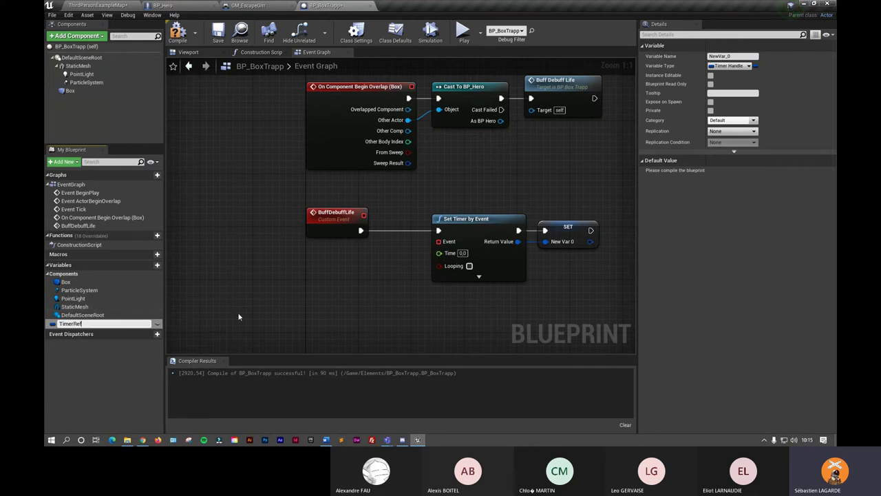
key(Return)
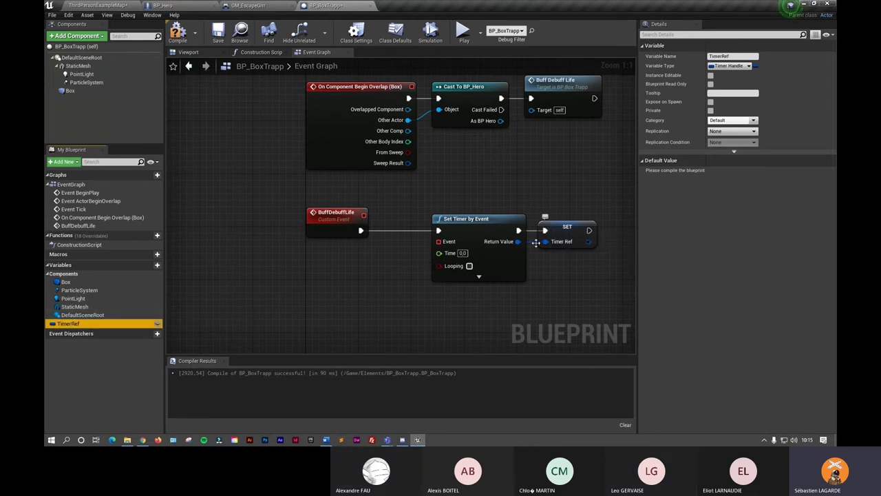
right_drag(380, 313, 381, 313)
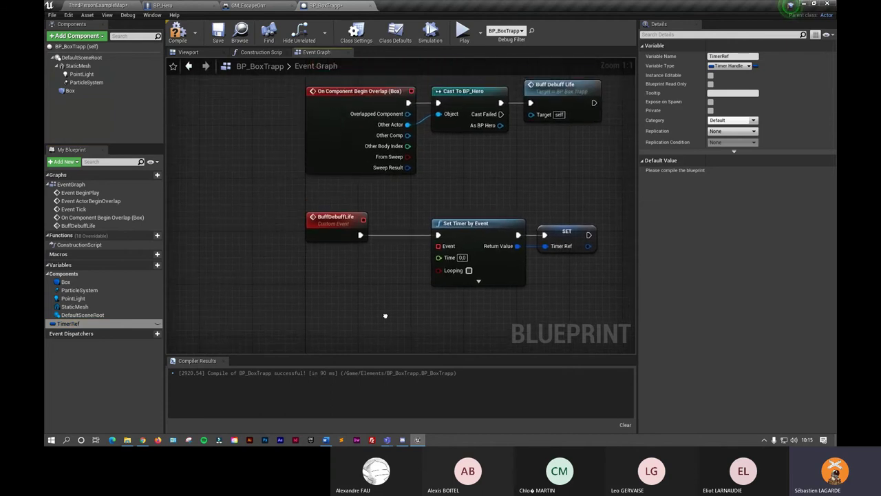
- Create a custom event named Damage and connect it to Set Timer by Event's Event input
right_click(326, 311)
text(custom event)
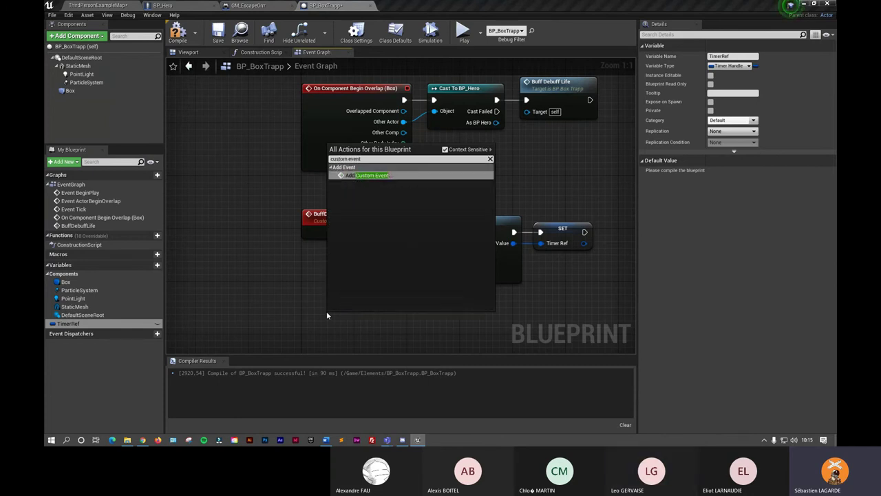
key(Return)
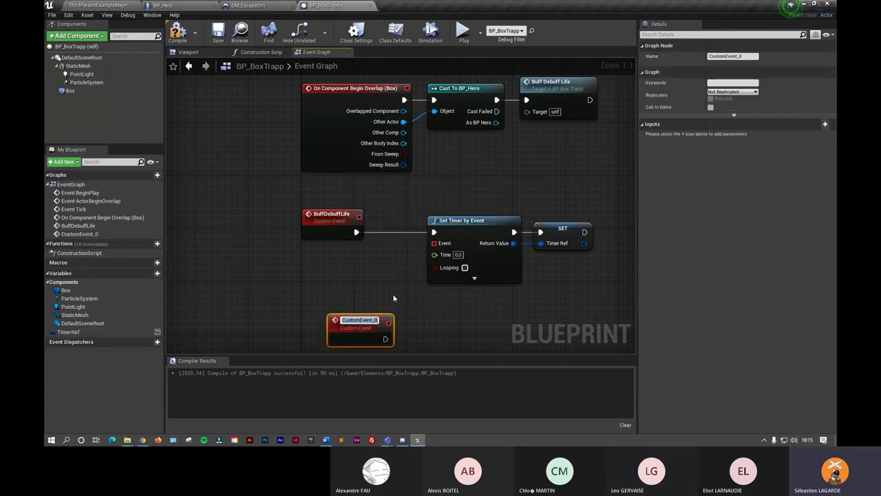
text(Damage)
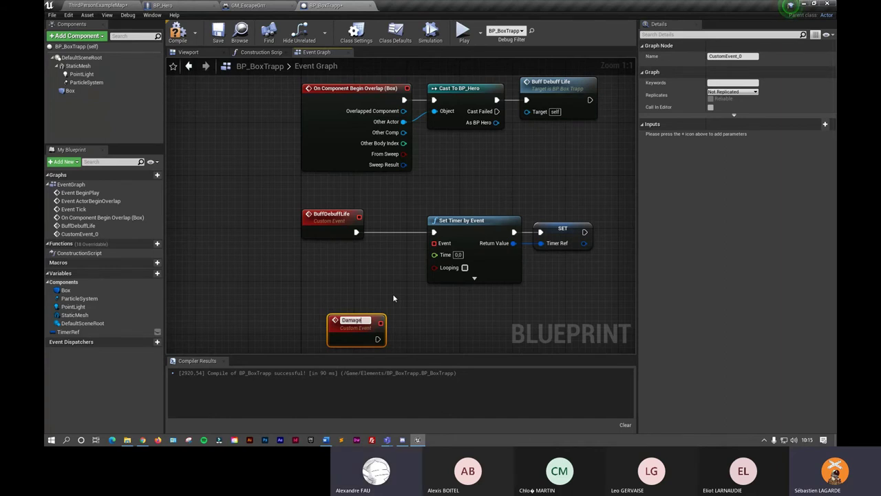
mouse_move(380, 322)
mouse_down()
mouse_move(436, 246)
mouse_move(393, 323)
mouse_move(327, 319)
mouse_up()
click(394, 324)
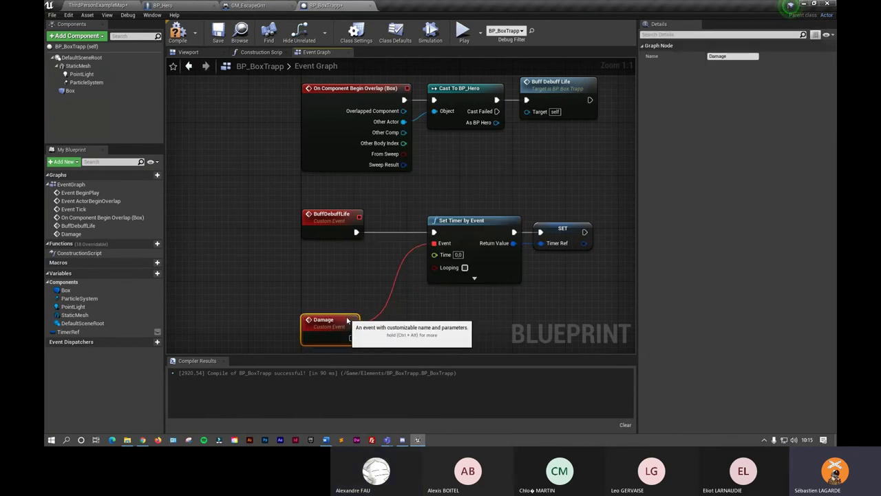
right_drag(400, 315, 409, 295)
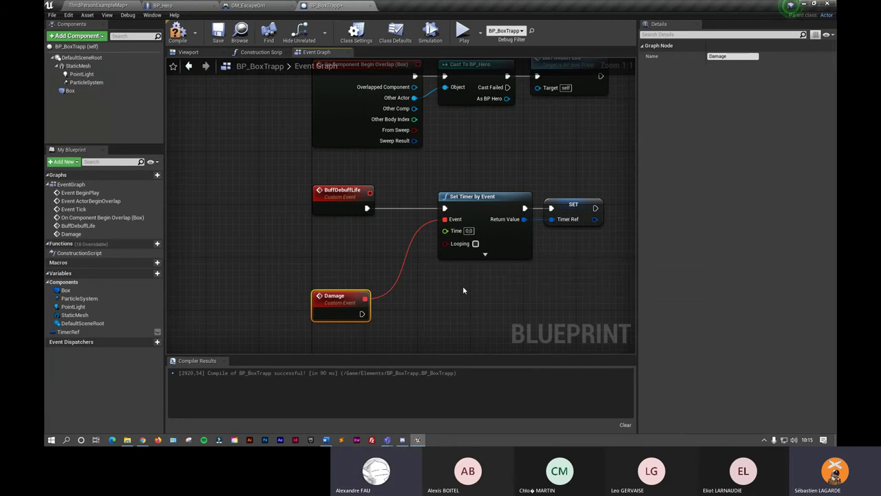
- Enable Looping on the timer and set its Time to 0,01
click(475, 244)
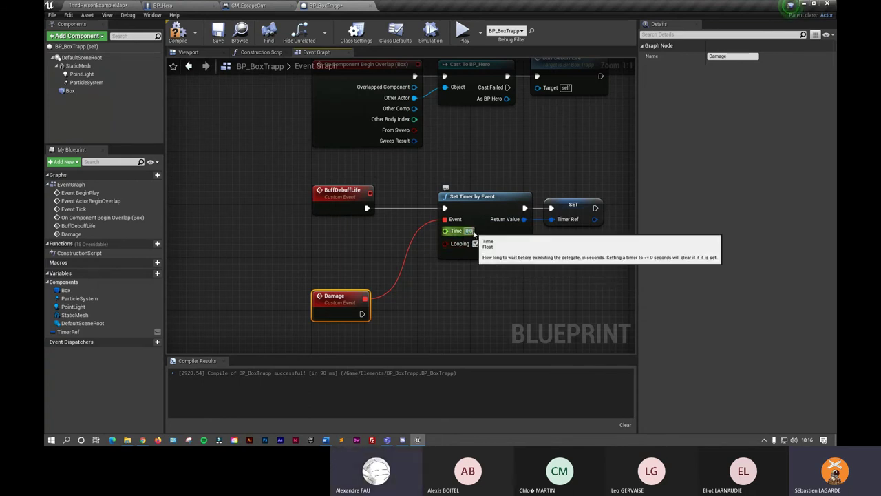
click(472, 231)
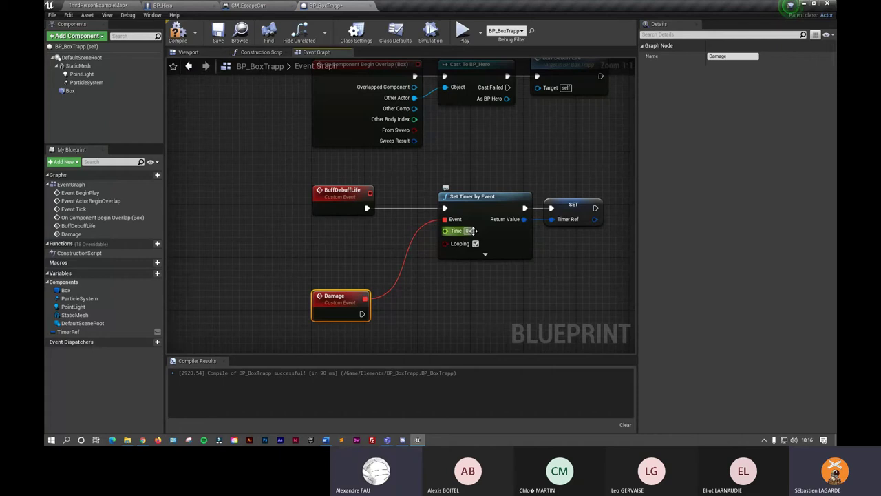
key(Return)
click(486, 272)
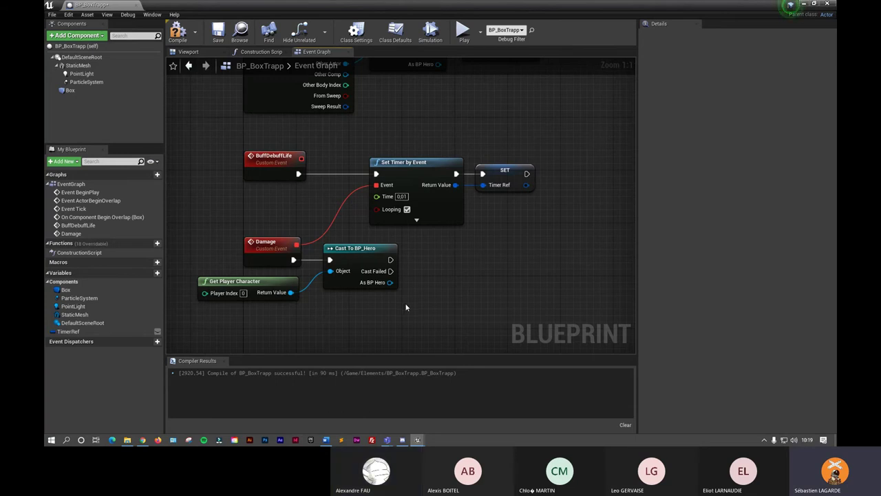
- Get the cast hero's Alive? value and feed it into a new Branch node
drag(390, 282, 437, 283)
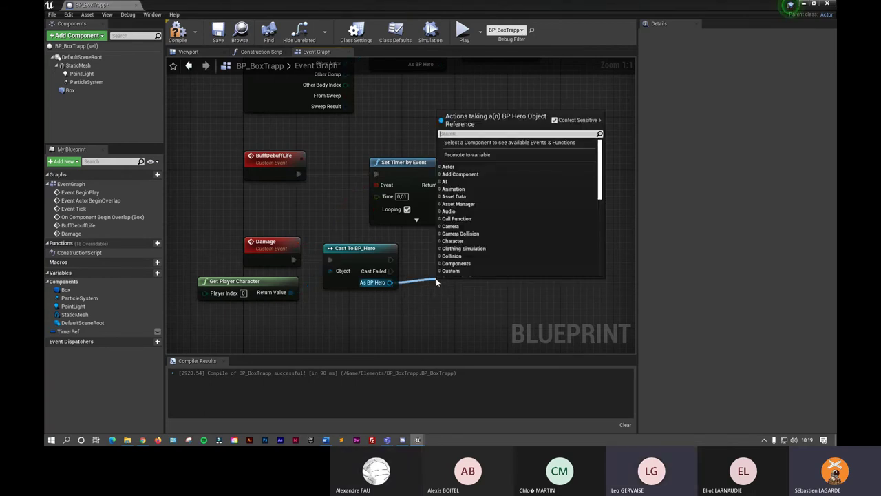
text(b)
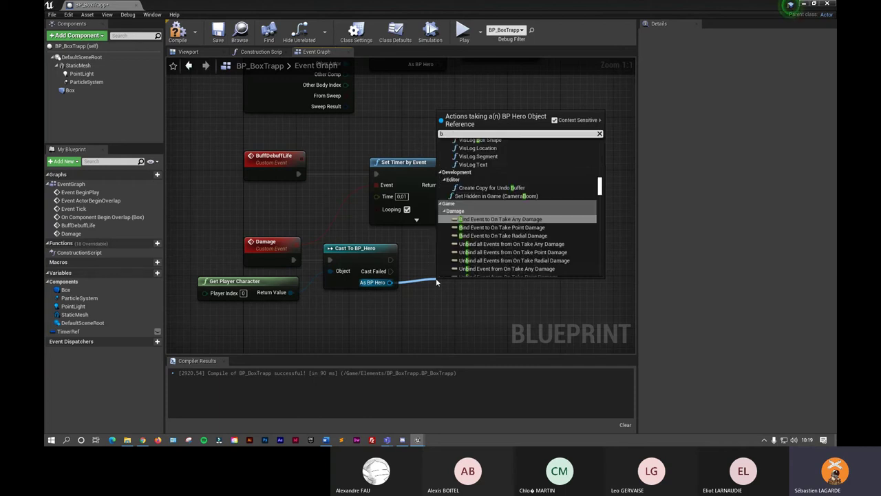
text(Aliv)
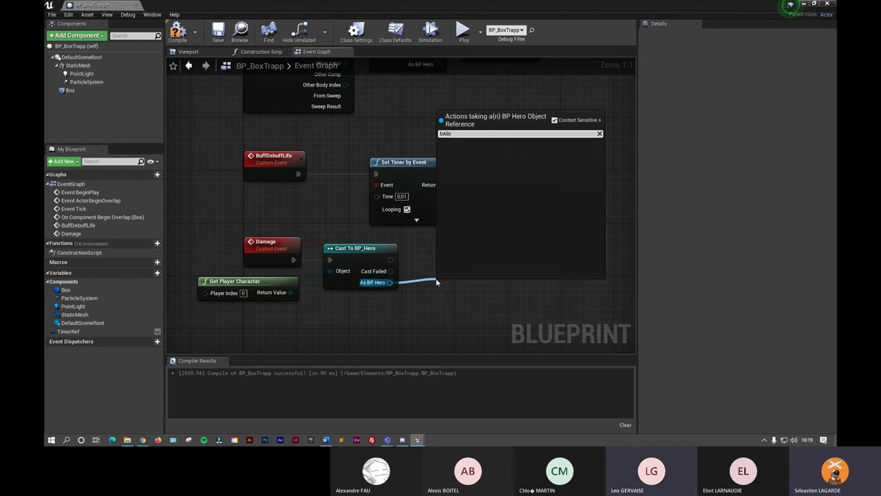
key(BackSpace)
key(BackSpace)
key(BackSpace)
text(Ali)
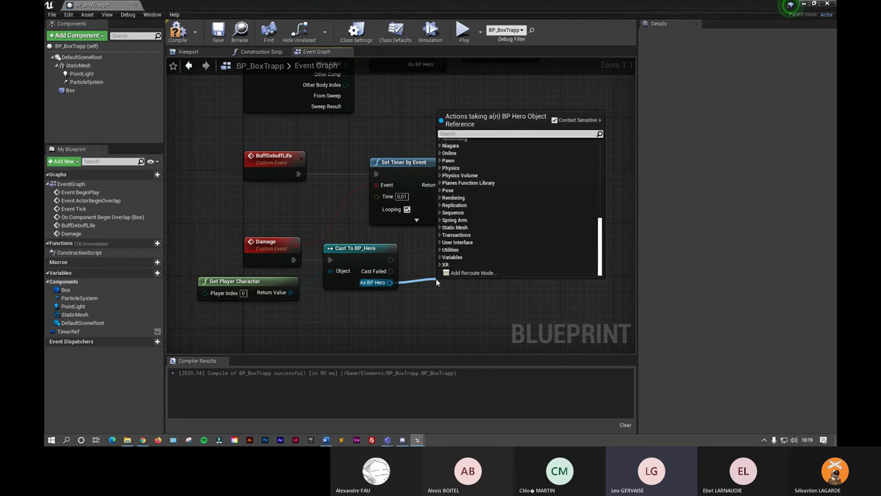
text(v)
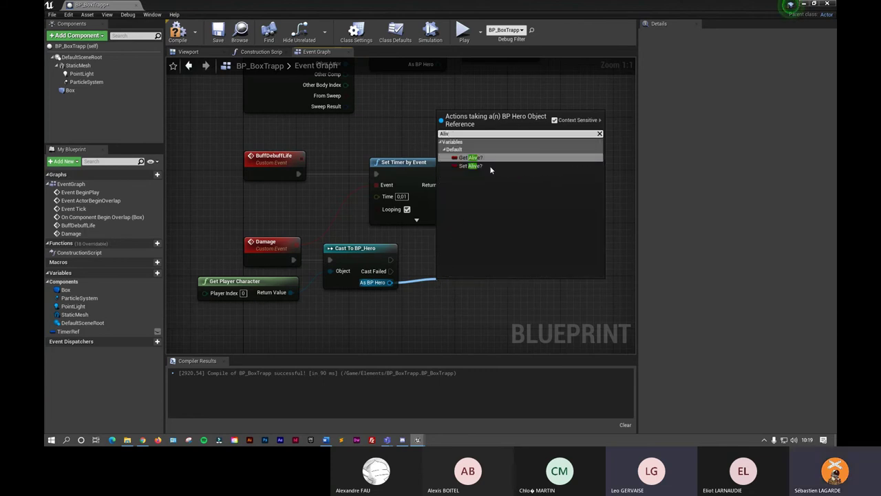
click(472, 158)
drag(451, 285, 490, 274)
text(branch)
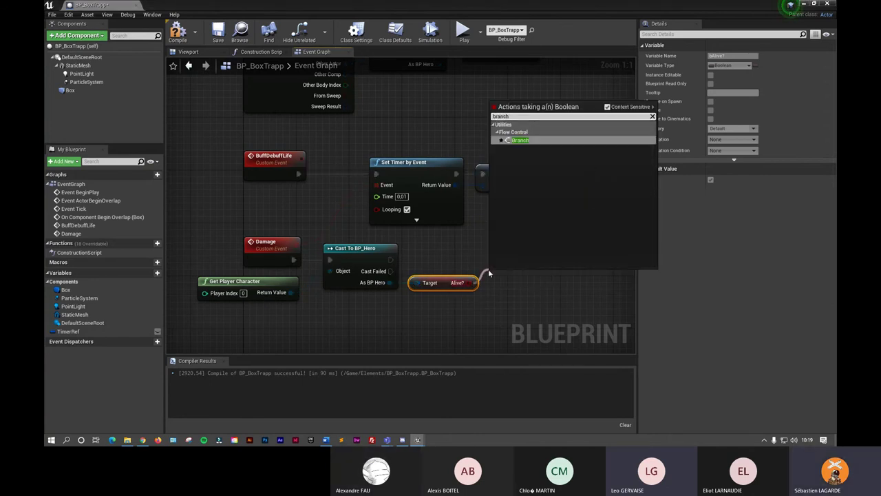
click(524, 141)
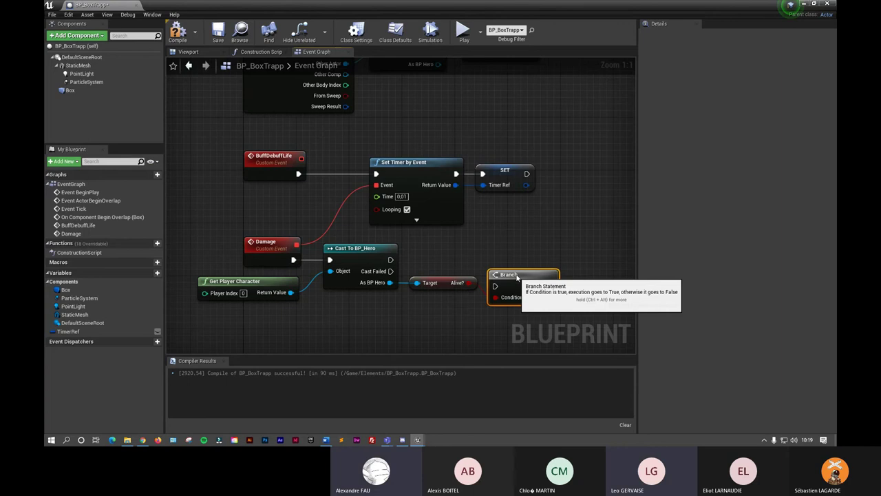
- Wire the cast's success execution output into the Branch node
drag(391, 260, 494, 260)
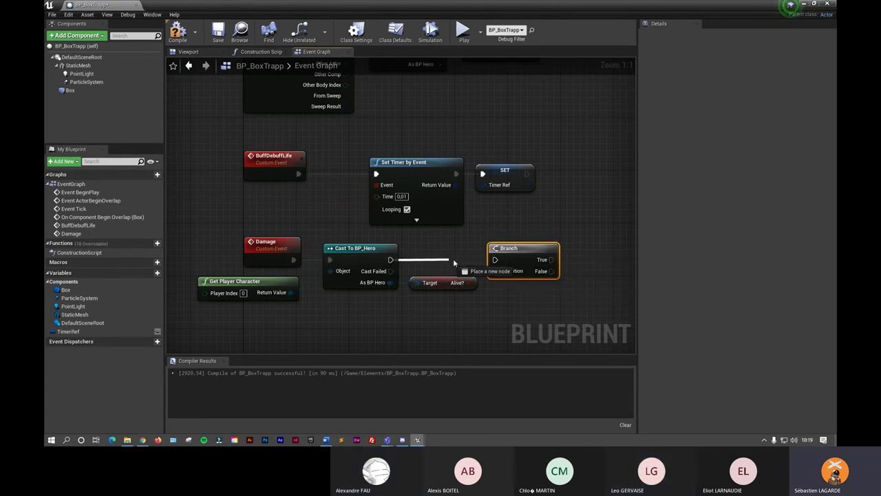
mouse_move(480, 315)
right_down()
mouse_move(484, 282)
mouse_move(429, 281)
right_up()
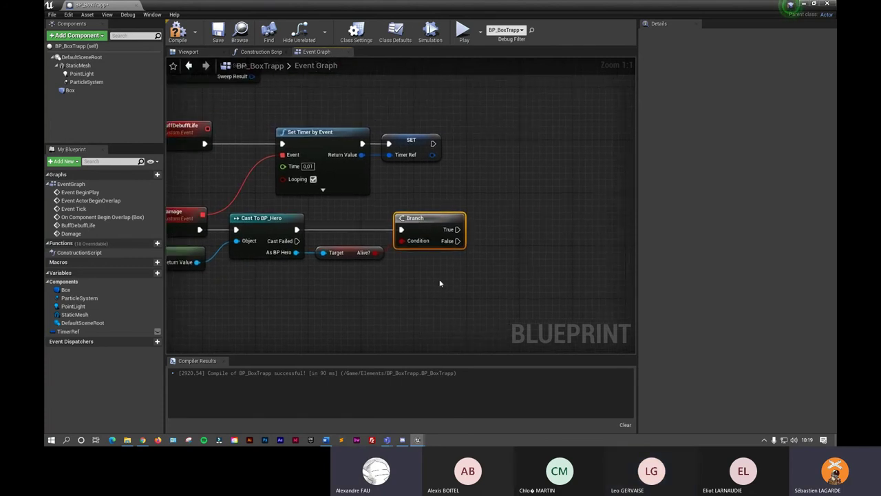
drag(457, 230, 504, 232)
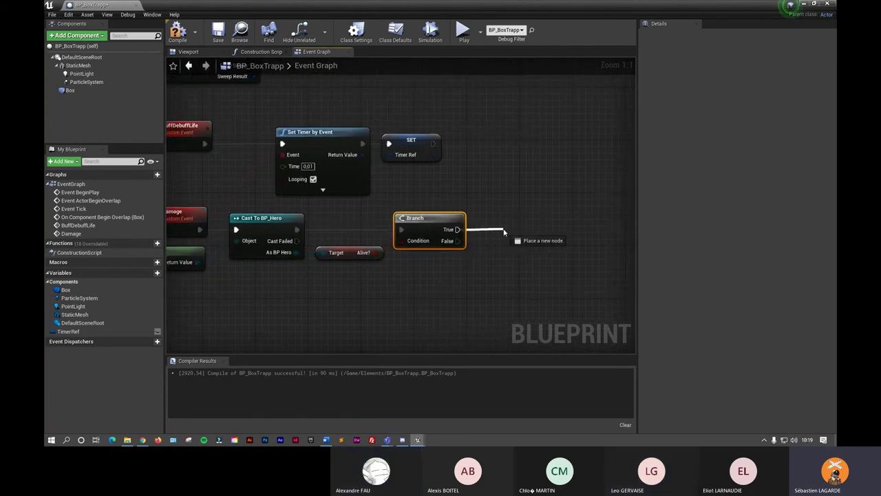
drag(504, 232, 504, 232)
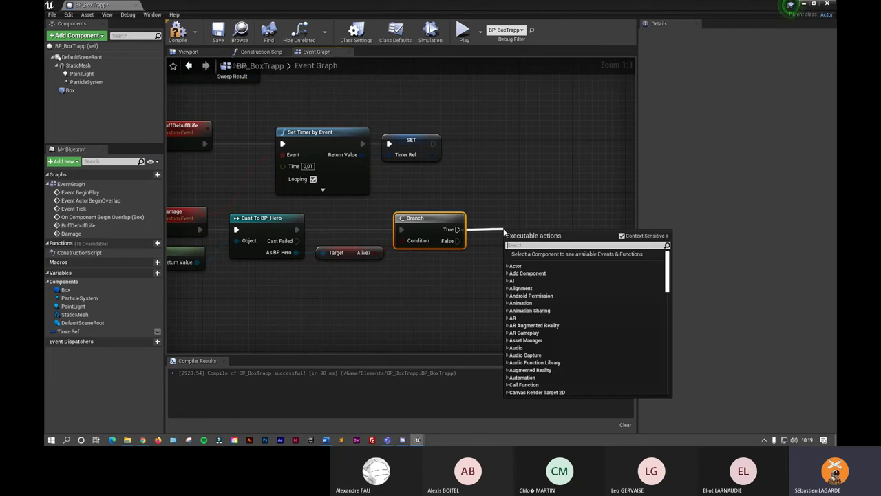
text(life)
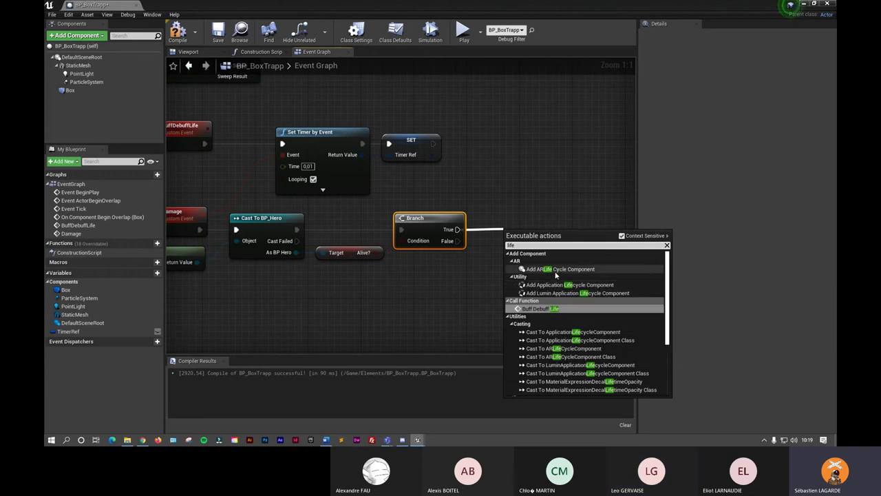
click(462, 287)
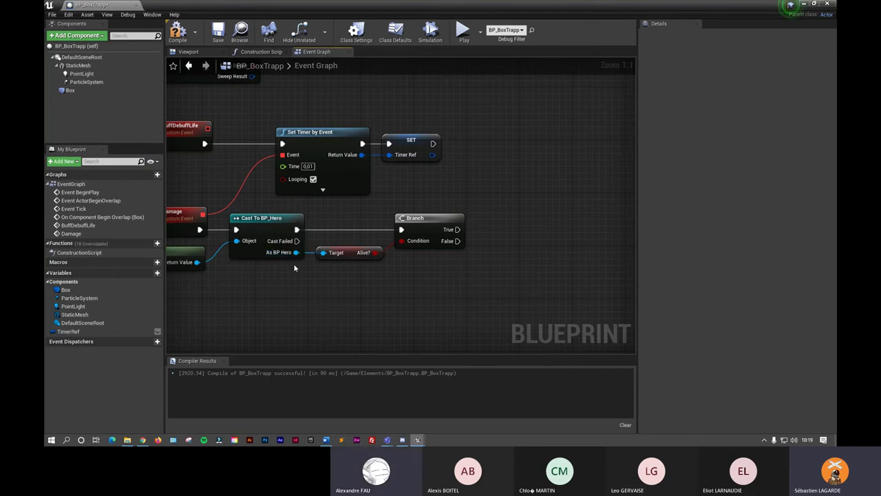
- Add the hero's Life function on As BP Hero, run it on Branch True, and reroute its Target wire
drag(295, 252, 337, 281)
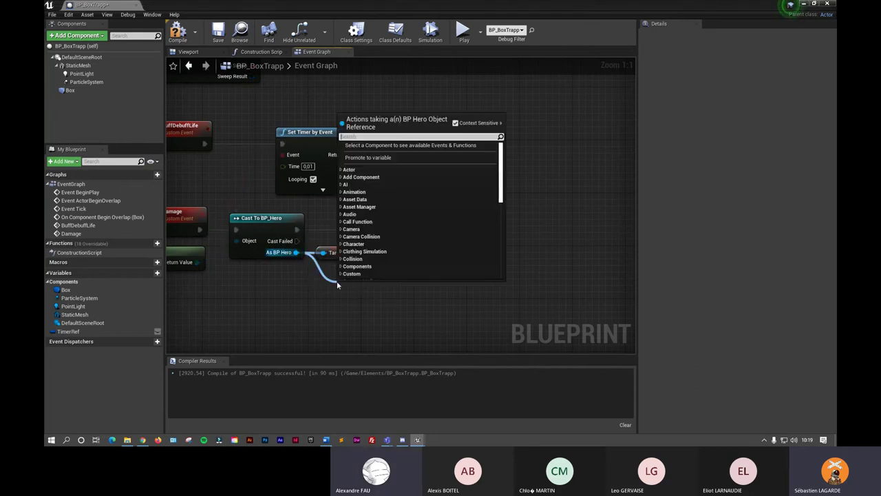
text(d)
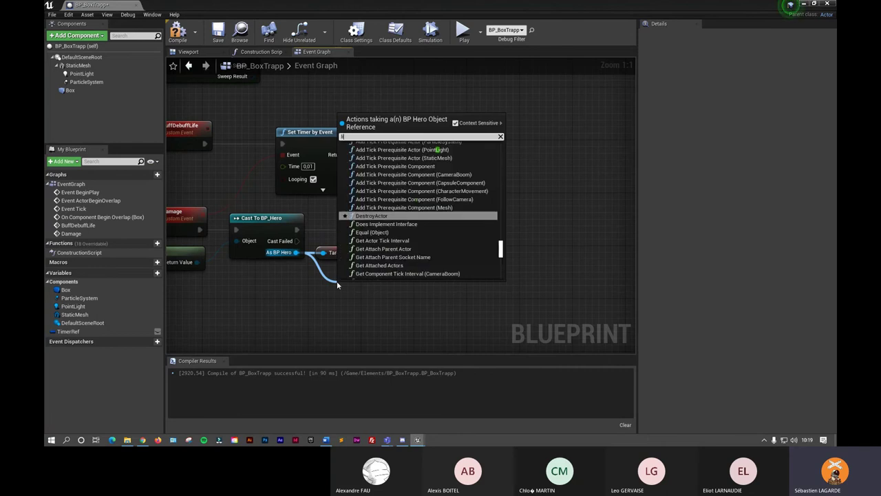
text(ife)
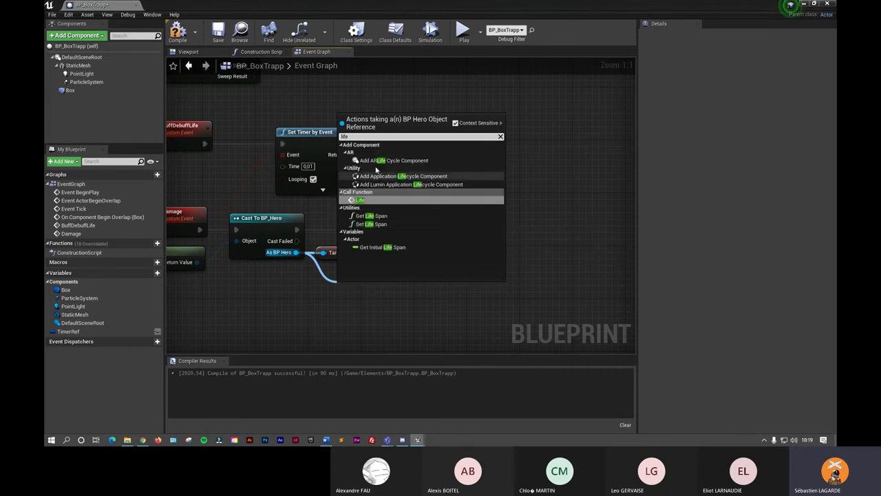
click(361, 200)
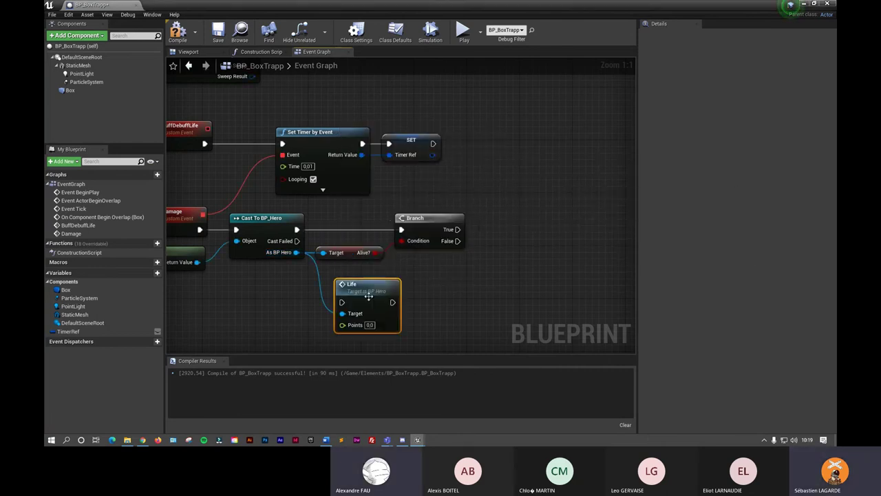
drag(368, 296, 520, 223)
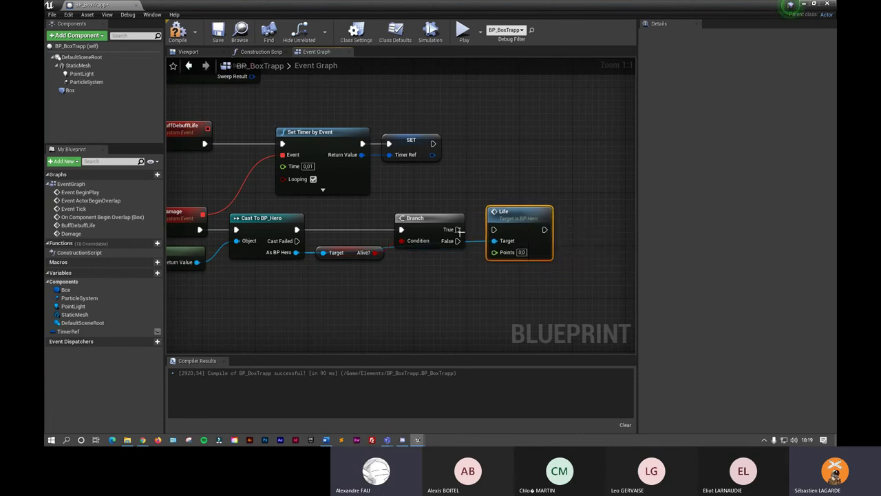
mouse_move(460, 230)
mouse_down()
mouse_move(494, 229)
mouse_move(338, 278)
mouse_move(330, 270)
mouse_move(449, 269)
mouse_up()
double_click(476, 243)
double_click(362, 266)
click(400, 320)
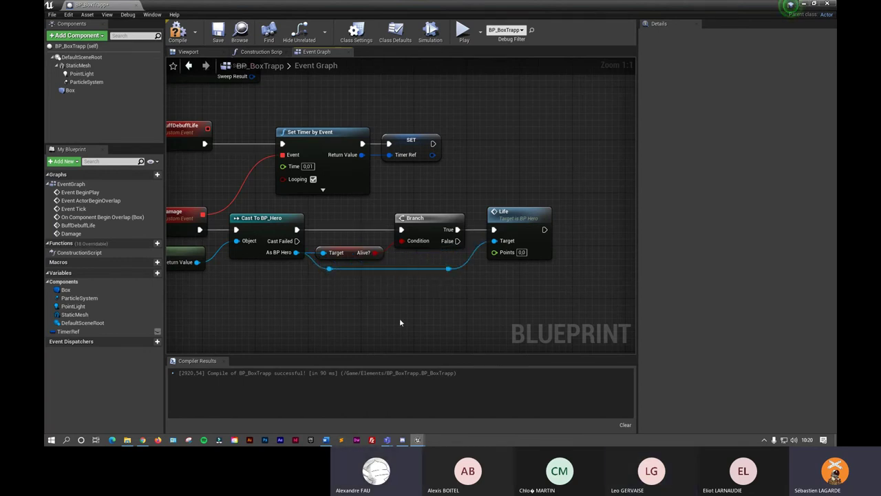
right_drag(400, 322, 457, 293)
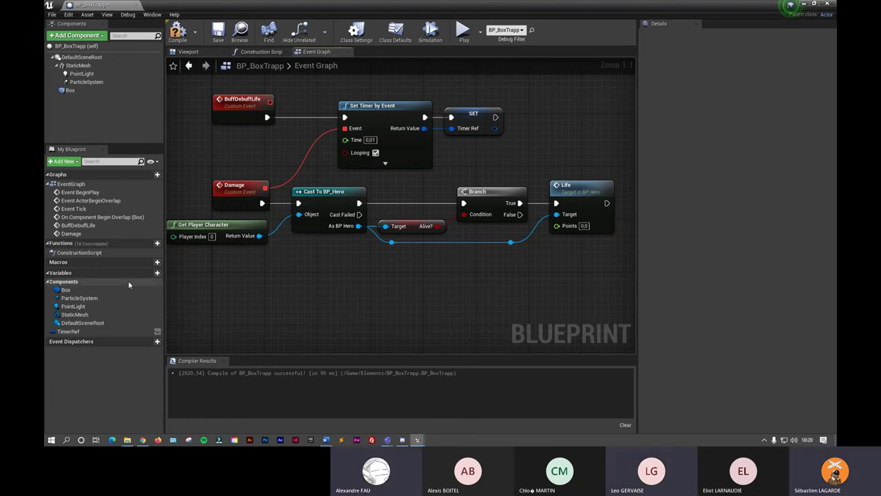
- Create a Float variable named DamageBoxTrapp, then compile and save BP_BoxTrapp
click(149, 274)
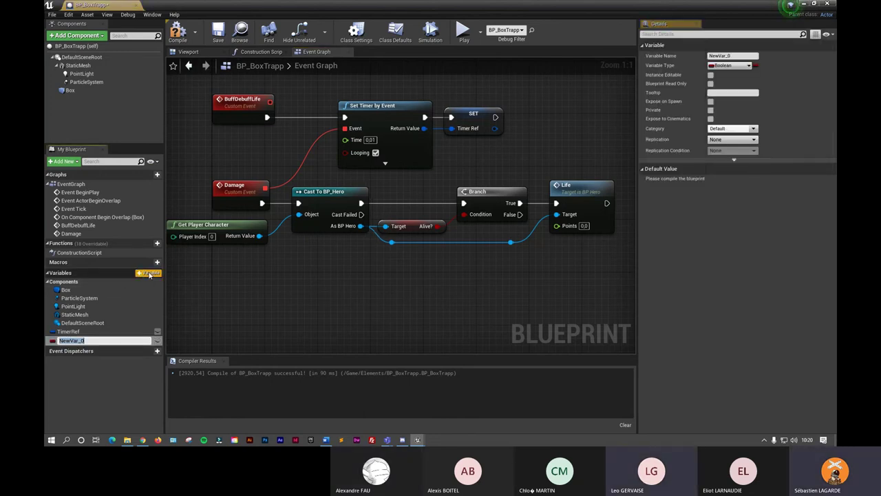
text(Dam)
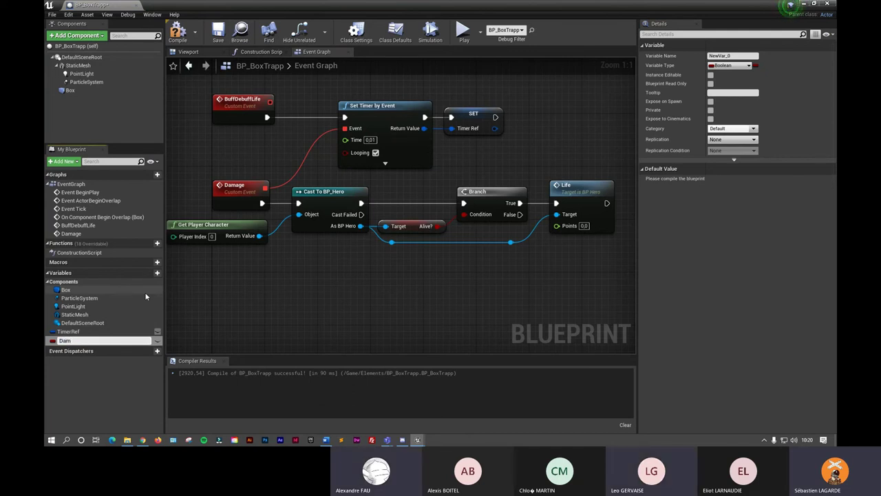
text(age)
text(BoxTrapp)
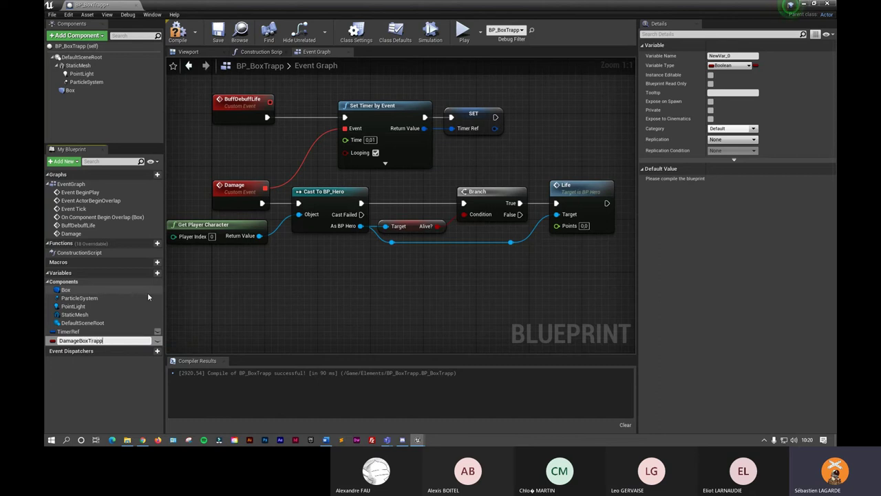
key(Return)
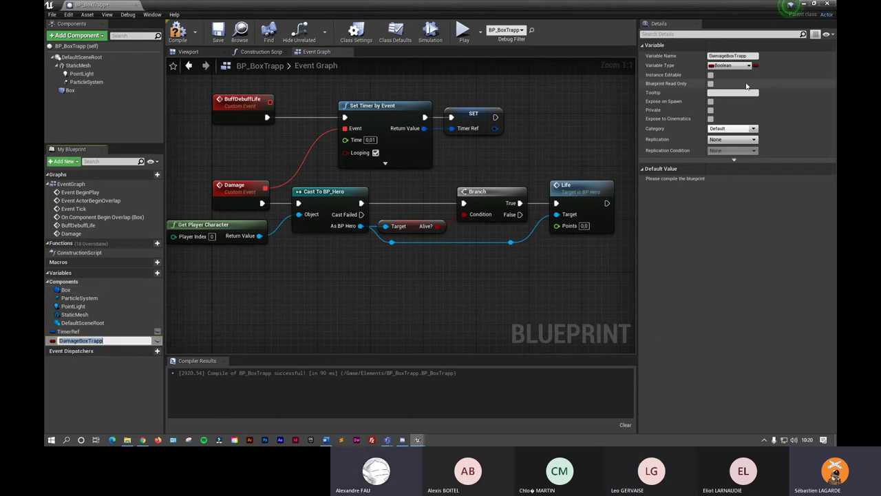
click(729, 66)
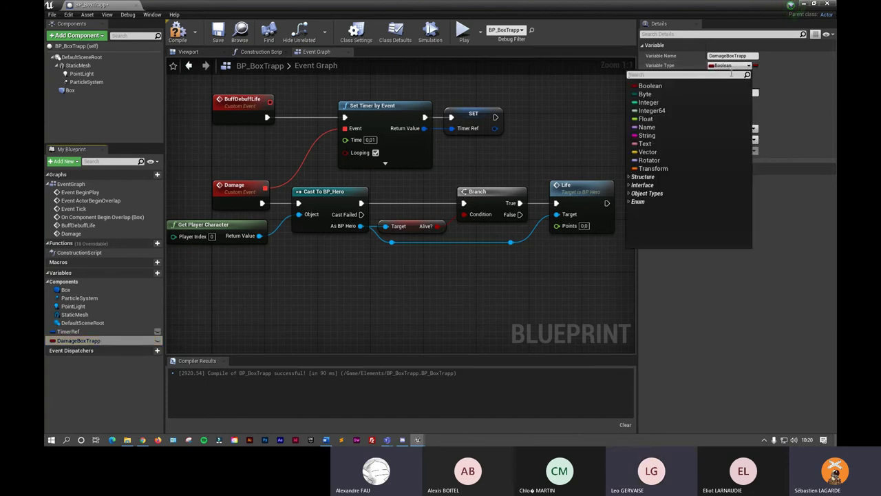
click(651, 119)
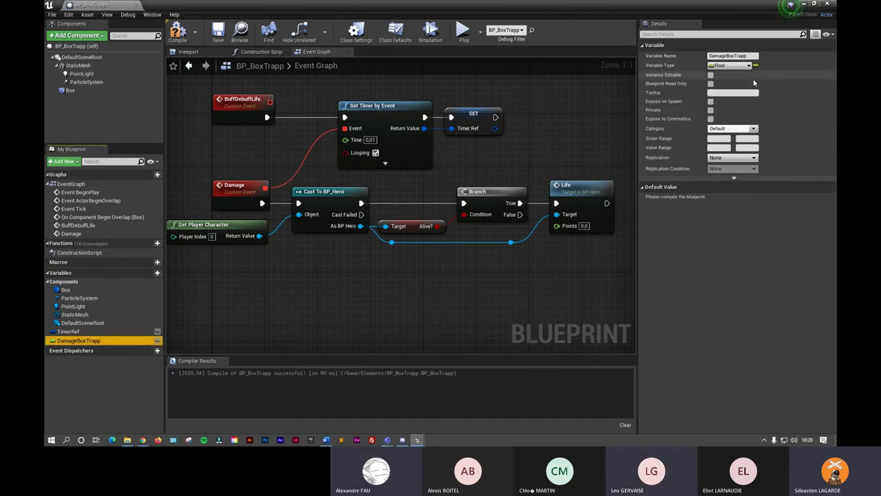
click(178, 31)
click(217, 31)
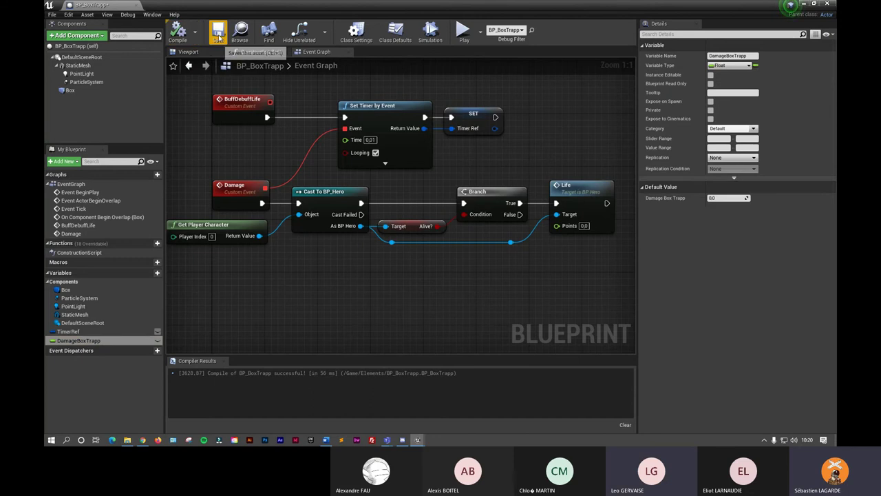
- Feed a DamageBoxTrapp getter into Life's Points and add Clear and Invalidate Timer off Branch False
drag(78, 340, 339, 267)
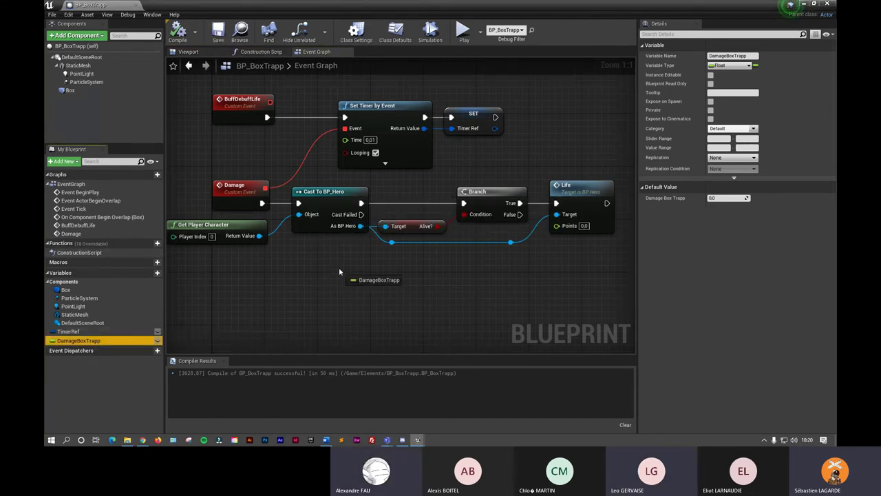
click(388, 280)
drag(393, 273, 558, 233)
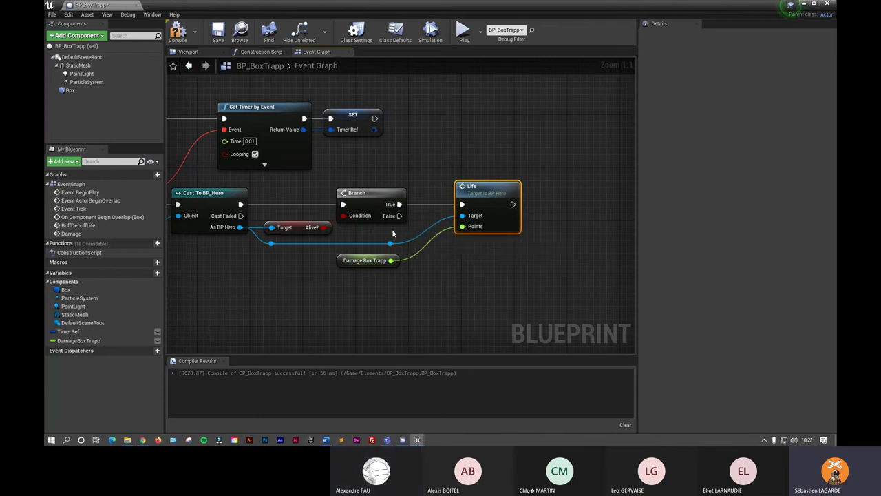
drag(401, 215, 491, 261)
text(clear)
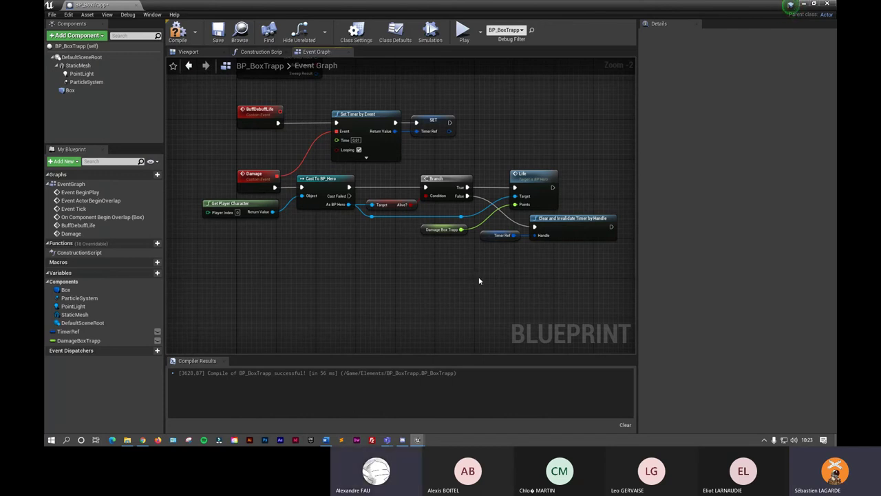
- Move the Timer Ref and Clear and Invalidate Timer nodes lower, then save the blueprint
right_drag(467, 283, 478, 238)
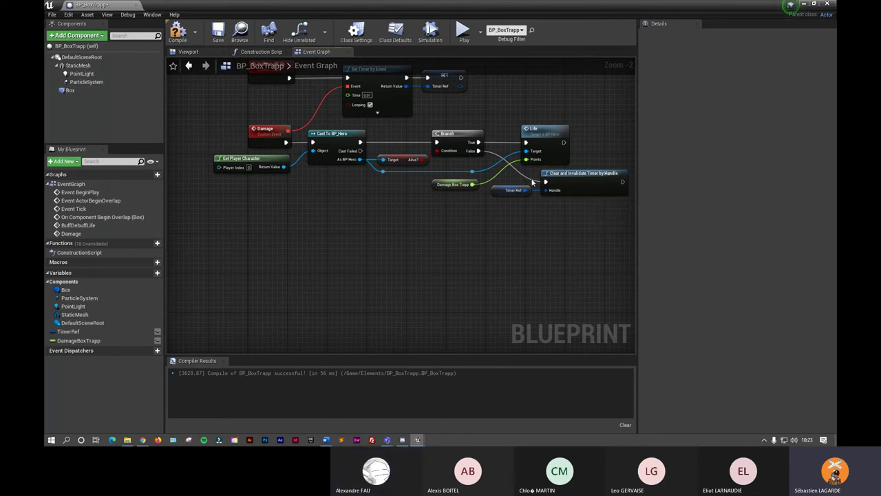
mouse_move(520, 184)
mouse_down()
mouse_move(551, 196)
mouse_move(574, 237)
mouse_up()
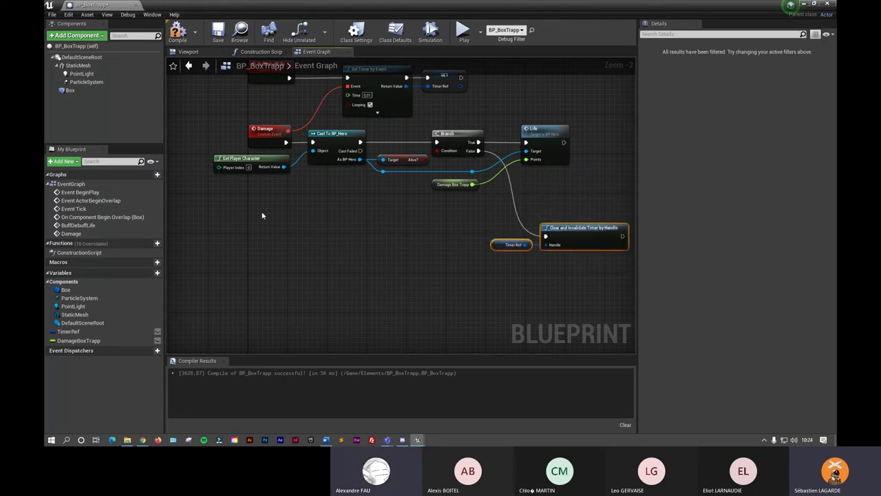
mouse_move(279, 218)
right_down()
mouse_move(285, 339)
mouse_move(246, 234)
mouse_move(253, 342)
right_up()
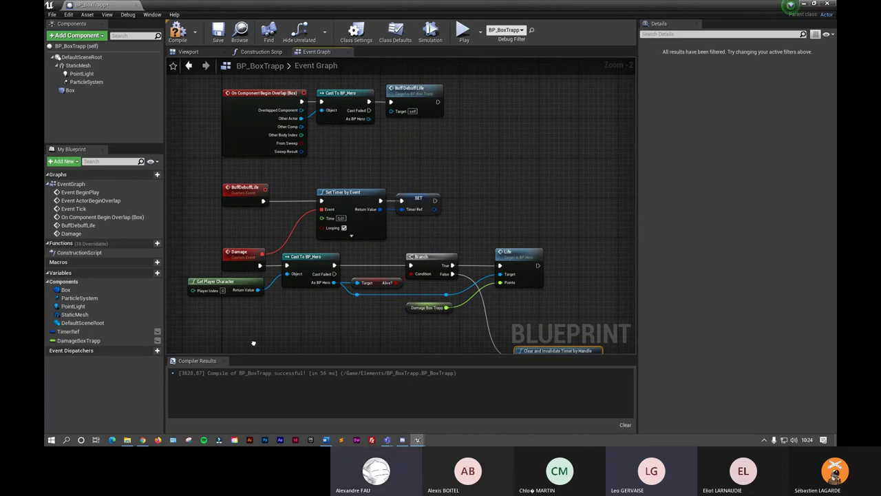
right_drag(253, 343, 253, 245)
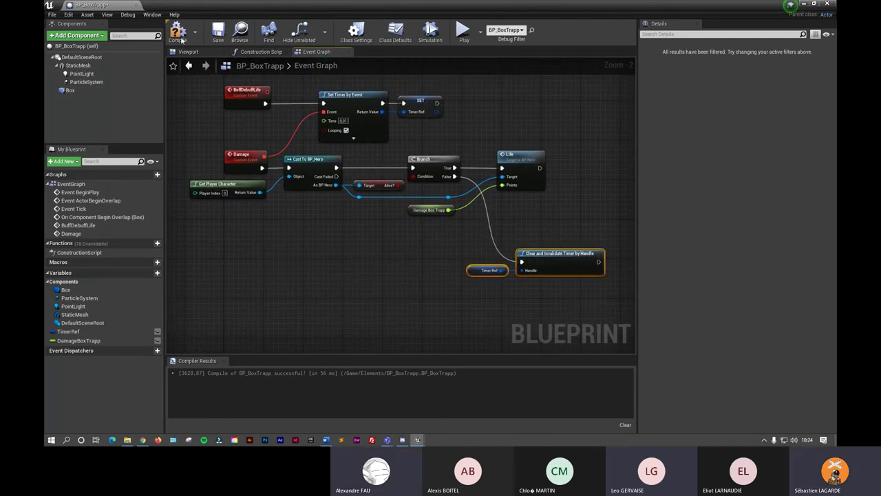
click(221, 39)
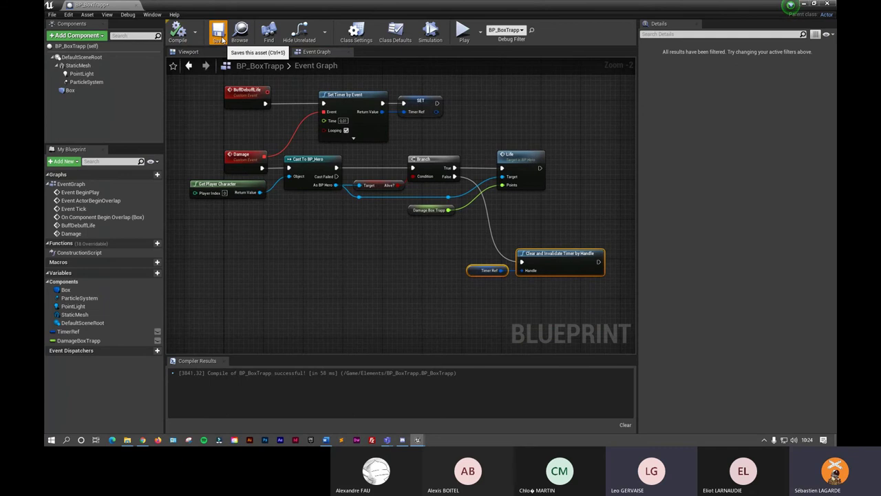
right_drag(374, 169, 435, 185)
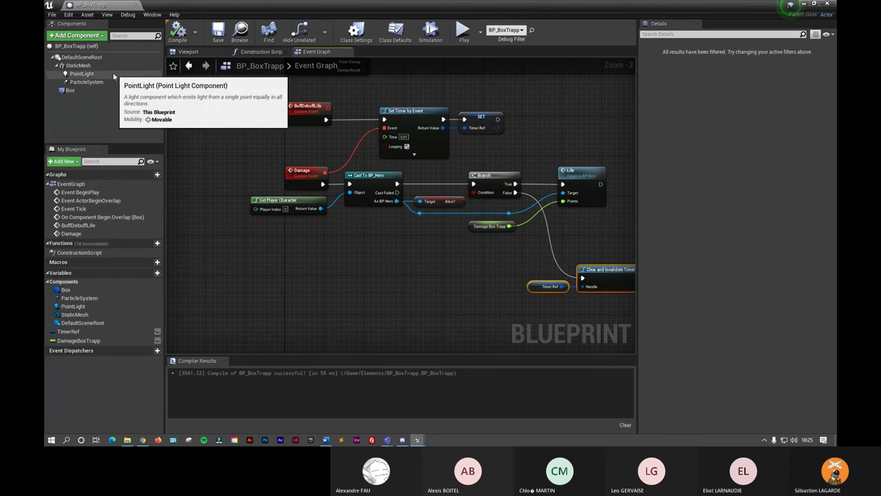
- Add an On Component End Overlap event for the Box below the Damage chain
right_click(70, 90)
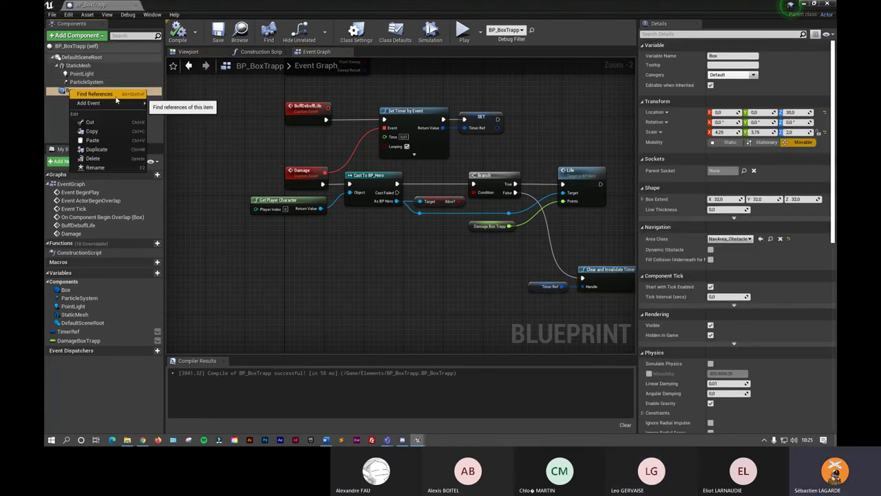
mouse_move(134, 103)
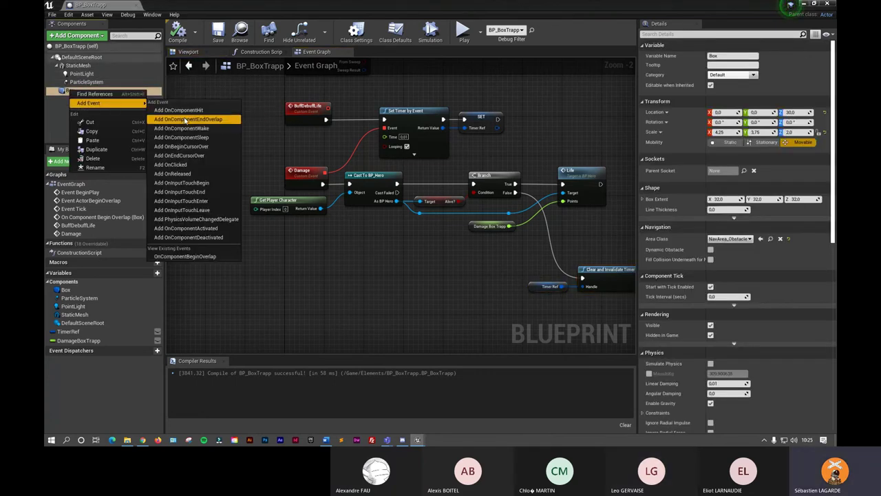
click(203, 119)
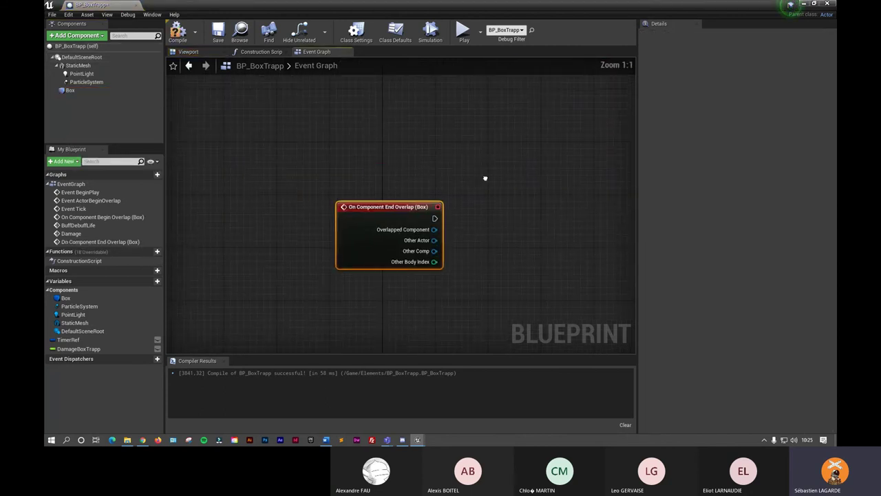
drag(367, 266, 365, 190)
right_drag(482, 169, 367, 218)
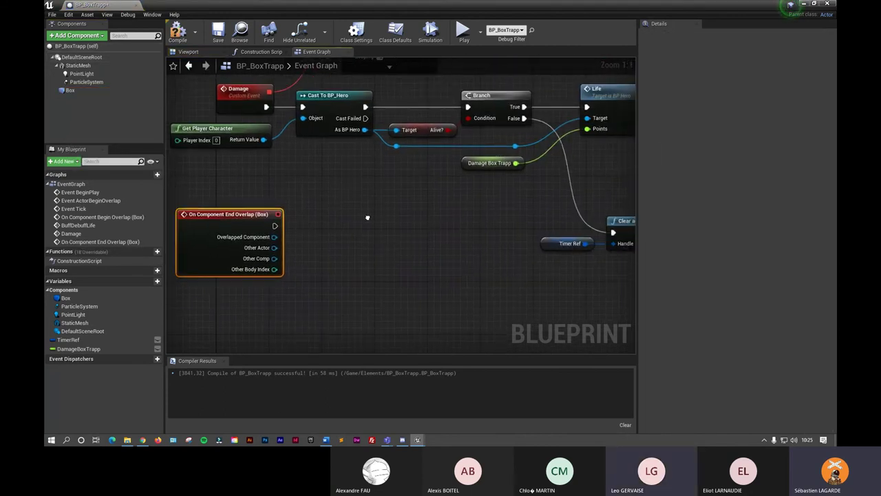
right_drag(466, 244, 472, 207)
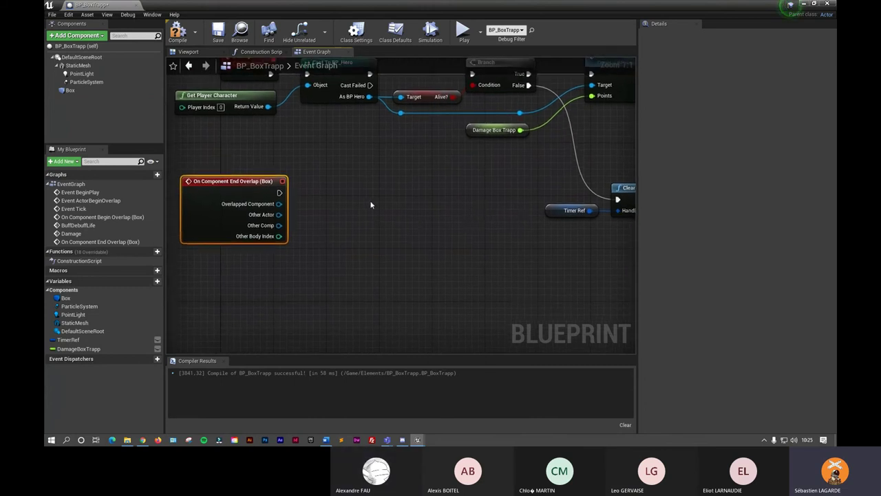
right_drag(371, 205, 389, 275)
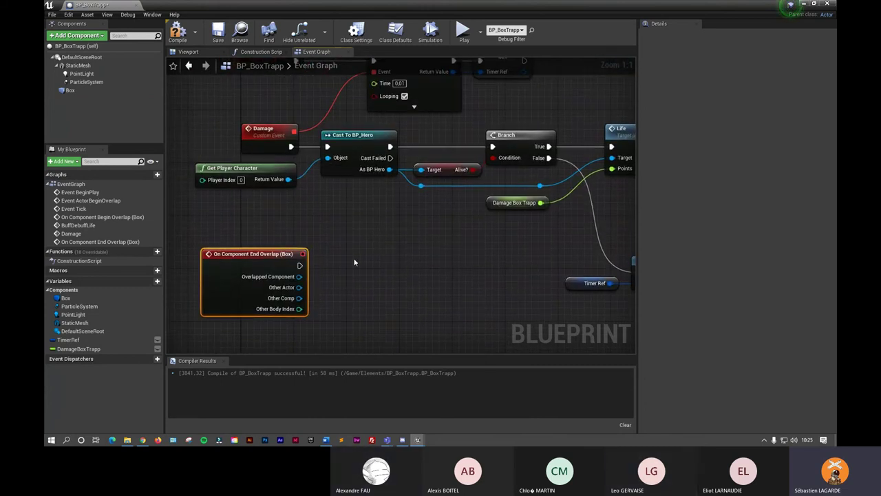
- Add a Cast To BP_Hero after End Overlap, fed by Other Actor
drag(298, 266, 341, 272)
text(cast)
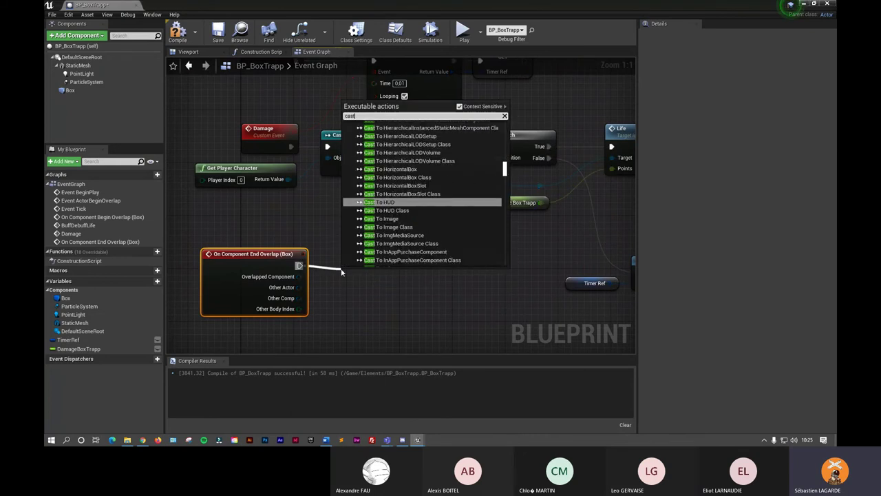
text( toBP)
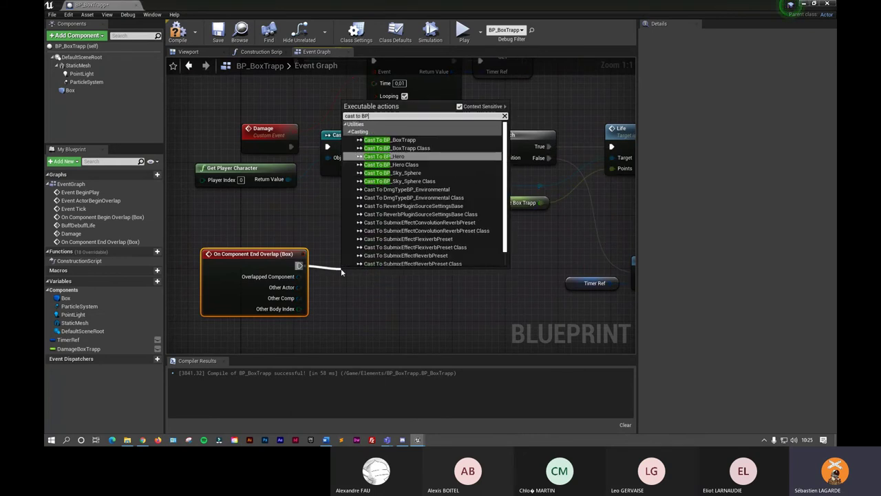
text(_)
click(428, 157)
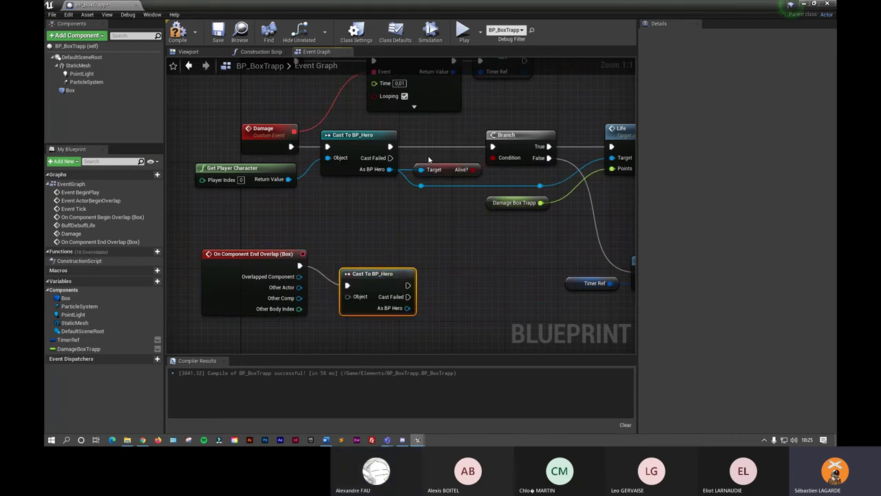
drag(390, 273, 384, 258)
drag(299, 288, 343, 277)
right_drag(491, 270, 400, 262)
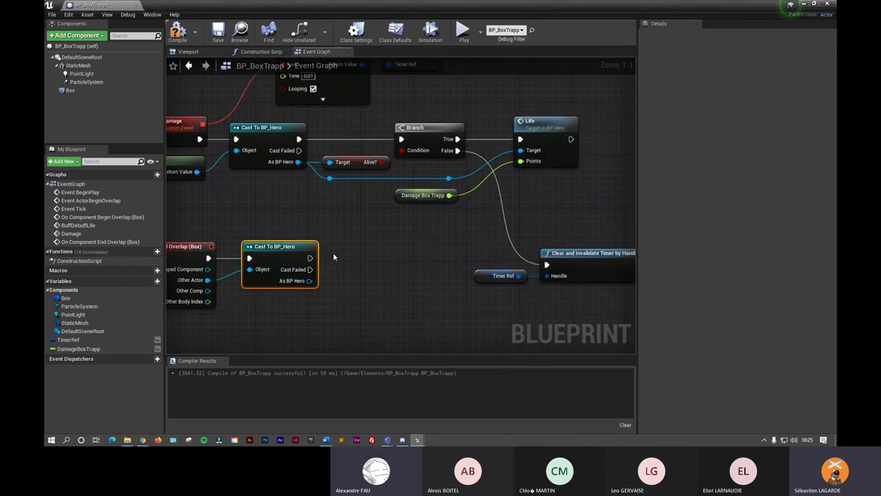
- Wire the successful cast into Clear and Invalidate Timer, then shift both nodes right
drag(310, 258, 547, 266)
right_drag(546, 266, 616, 246)
drag(245, 204, 314, 286)
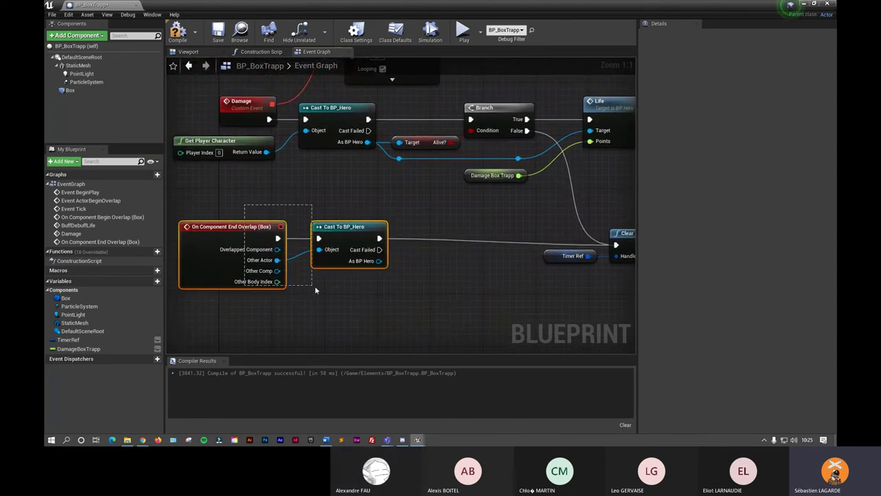
drag(347, 253, 493, 253)
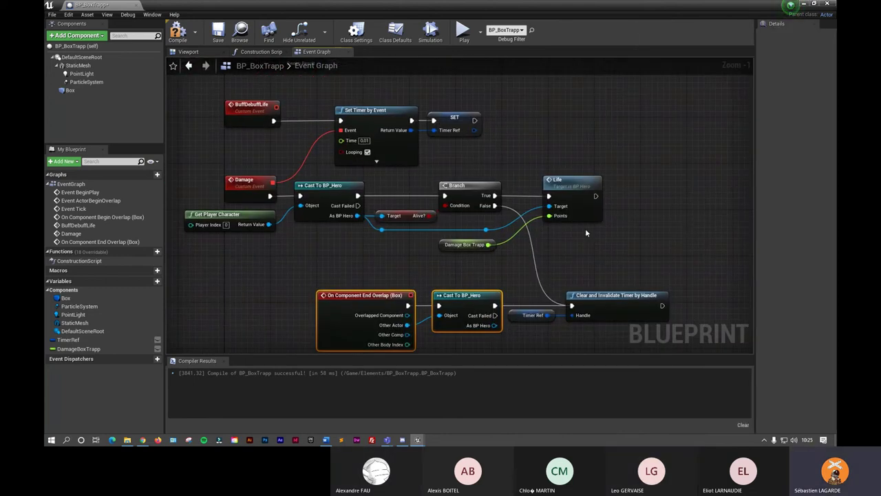
- Set the Damage Box Trapp variable's default value to 0.1 in Details
click(453, 248)
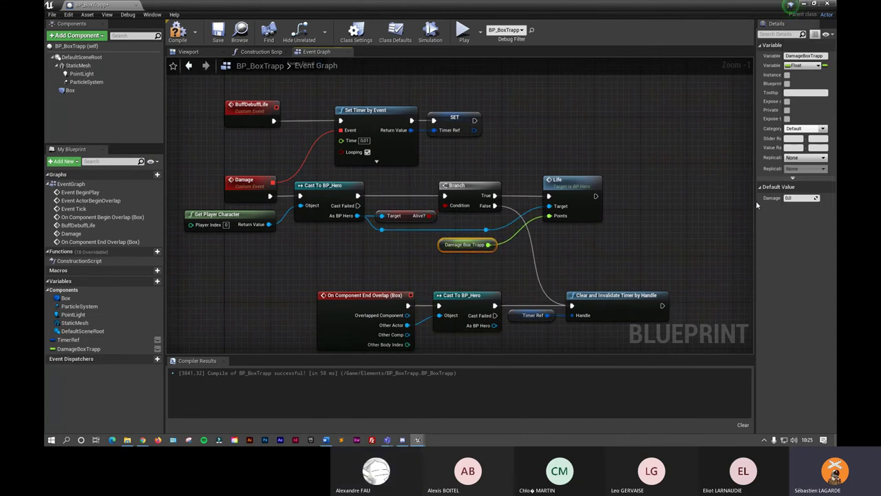
drag(756, 200, 694, 206)
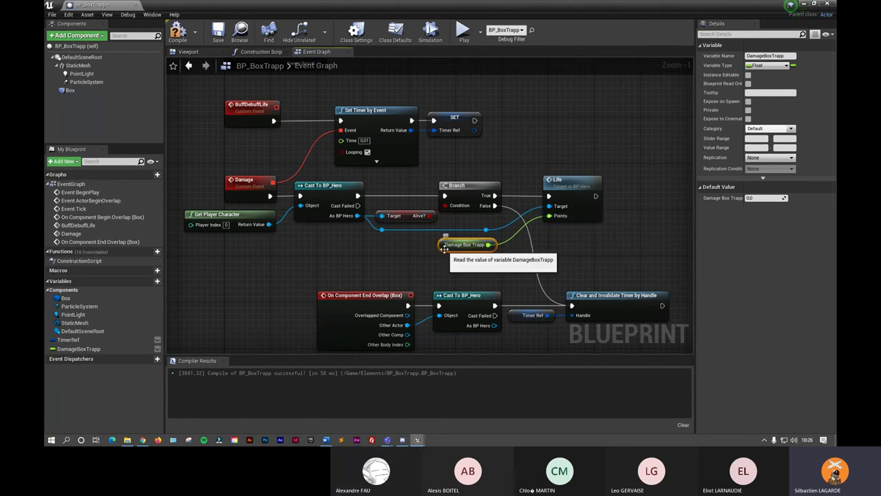
click(750, 199)
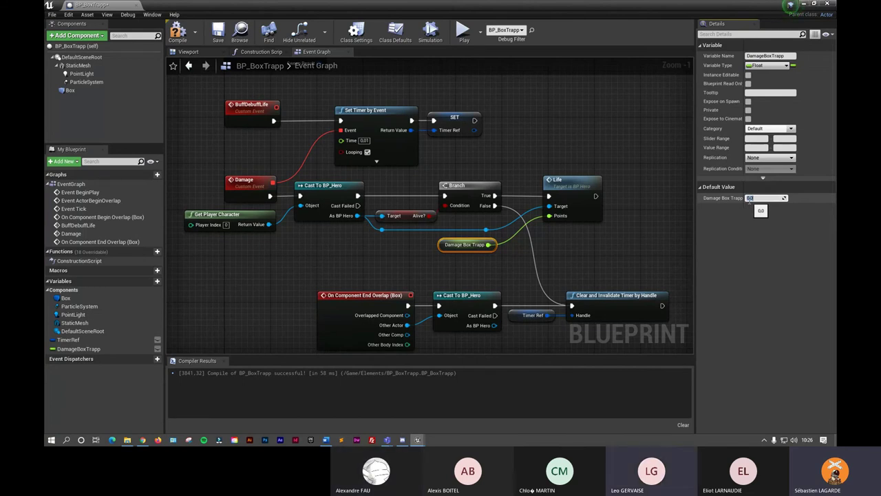
text(5)
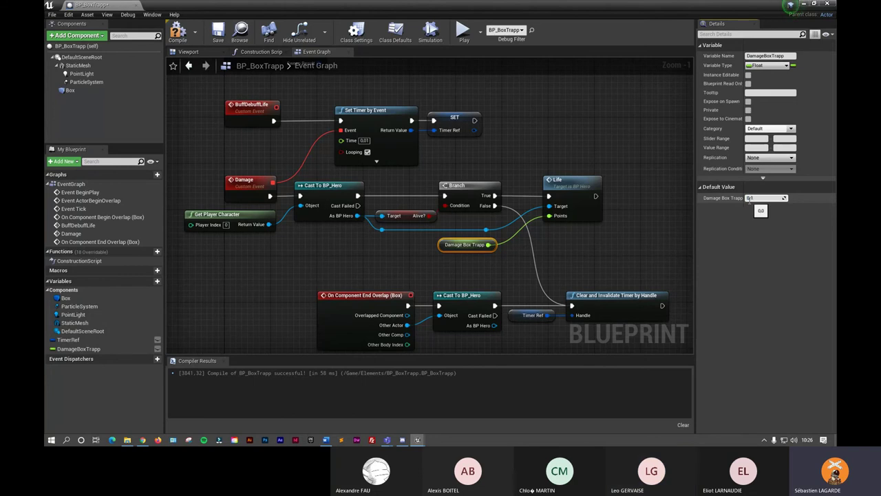
- Compile and save the BP_BoxTrapp blueprint
click(661, 203)
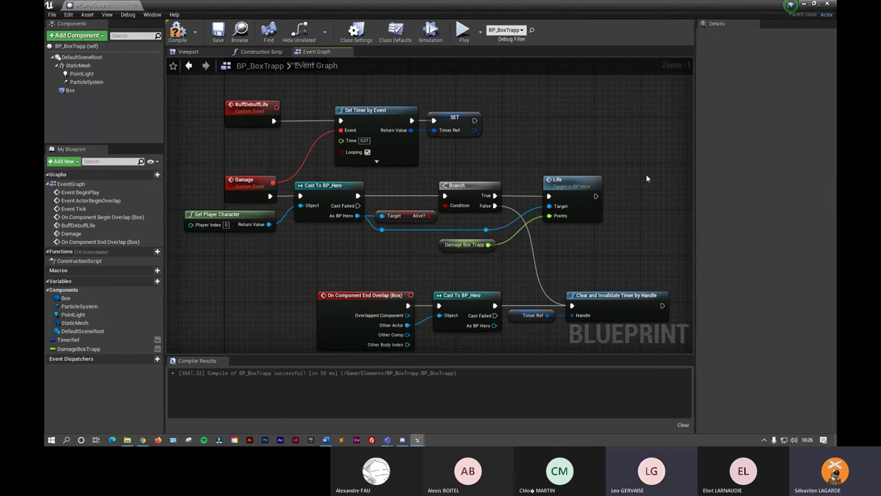
click(177, 31)
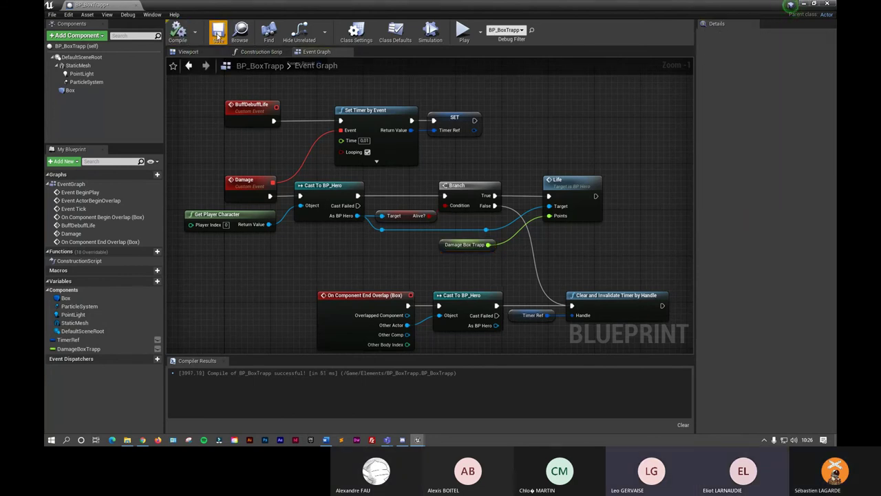
click(217, 32)
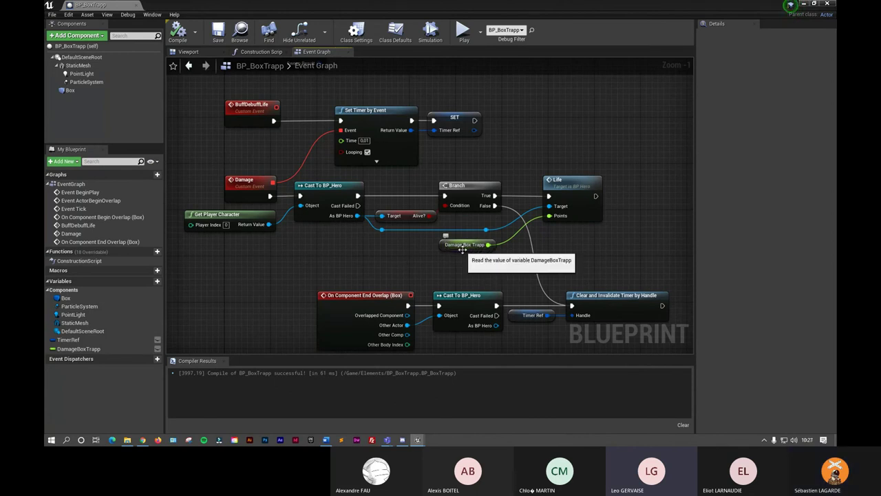
scroll(463, 249, down, 2)
right_drag(512, 138, 513, 183)
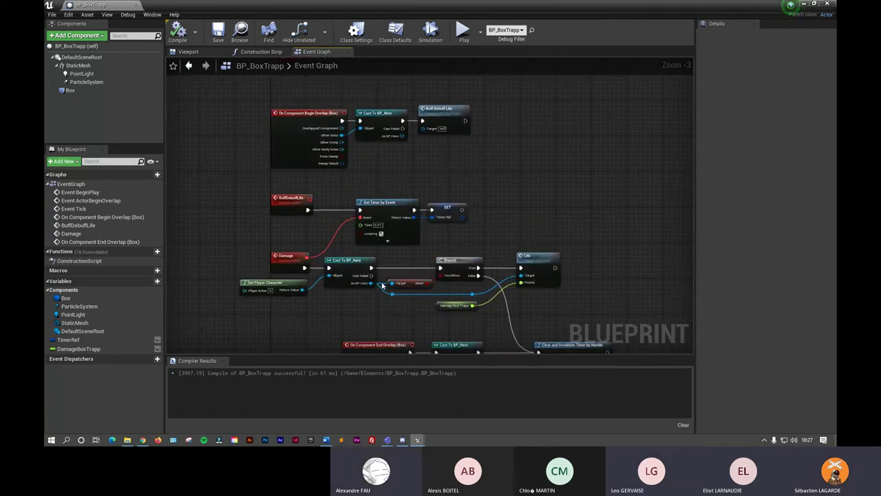
scroll(429, 293, up, 3)
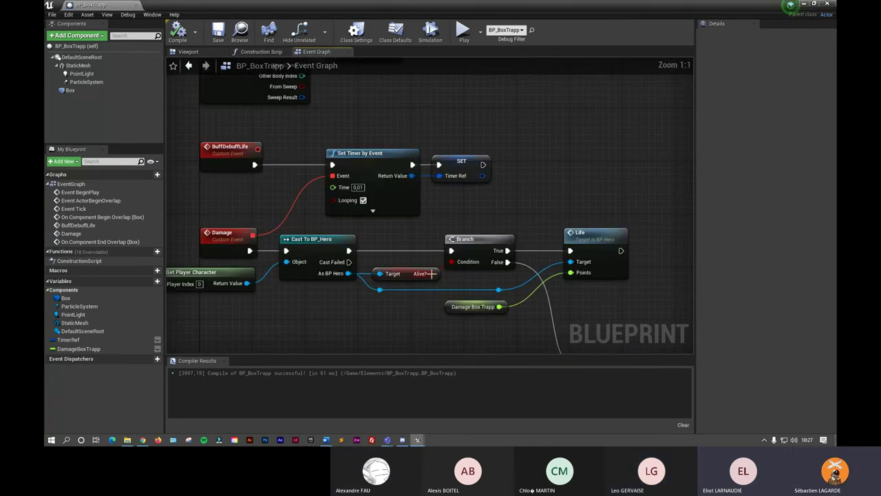
scroll(402, 300, down, 1)
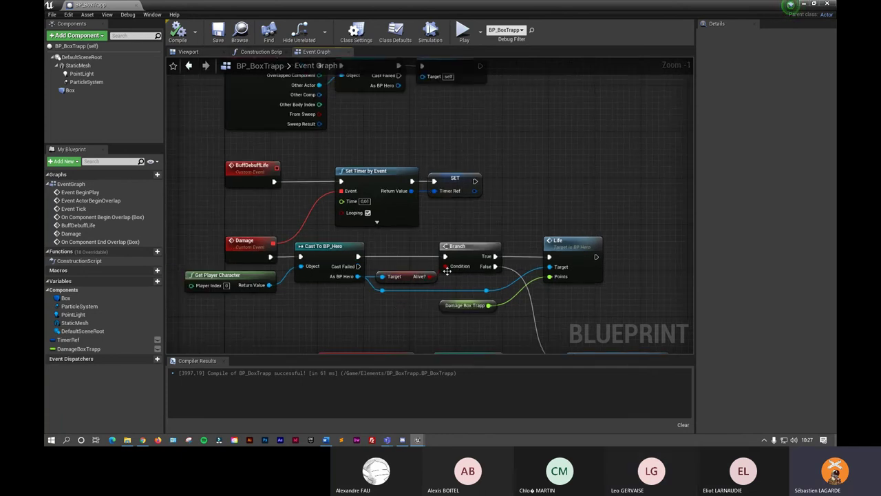
mouse_move(448, 270)
right_down()
mouse_move(396, 216)
mouse_move(369, 237)
right_up()
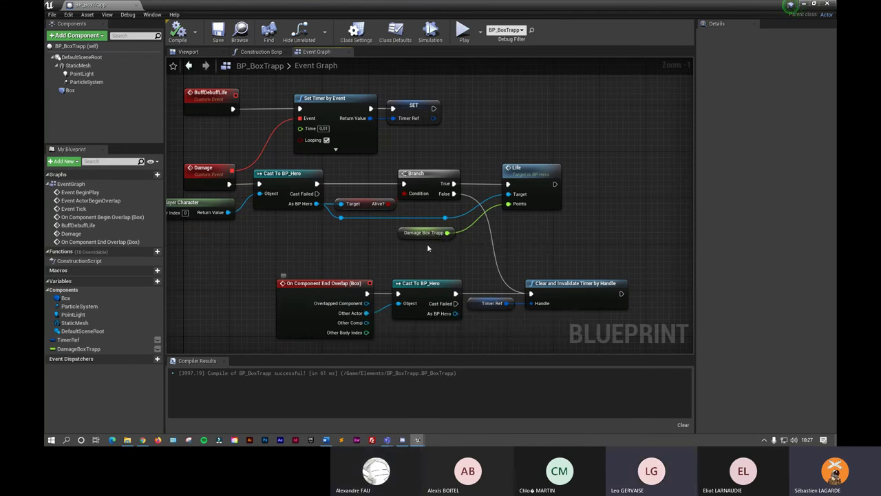
- Change Damage Box Trapp's default value from 0.1 to -0,1
click(425, 232)
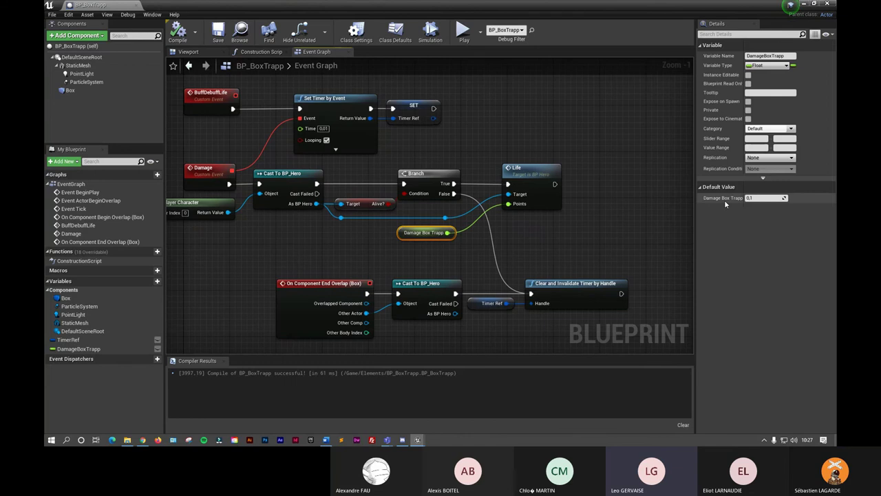
click(755, 199)
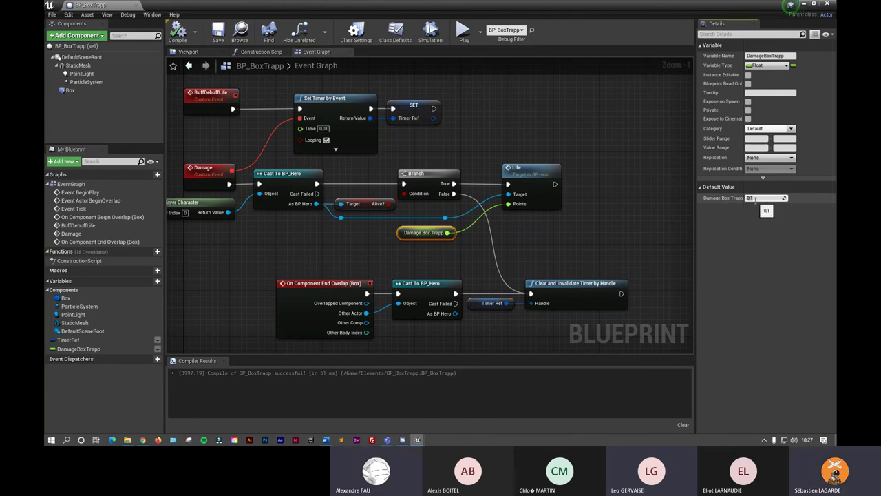
text(-0.1)
click(615, 219)
click(438, 234)
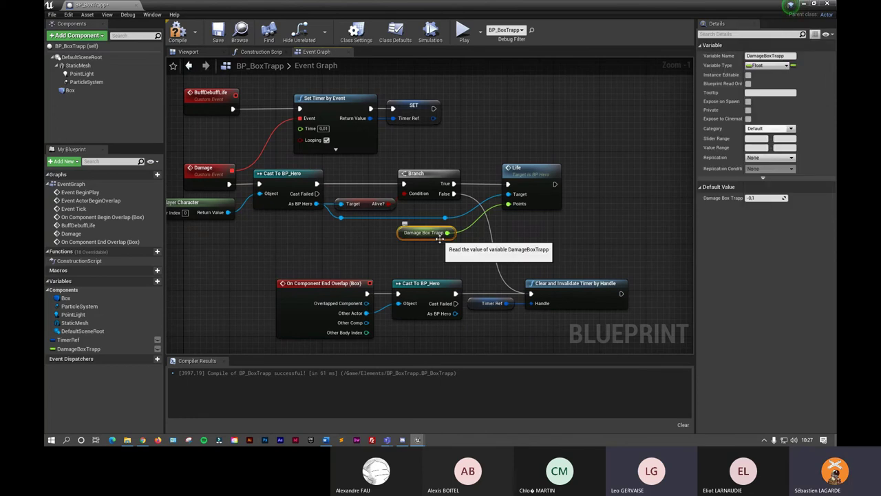
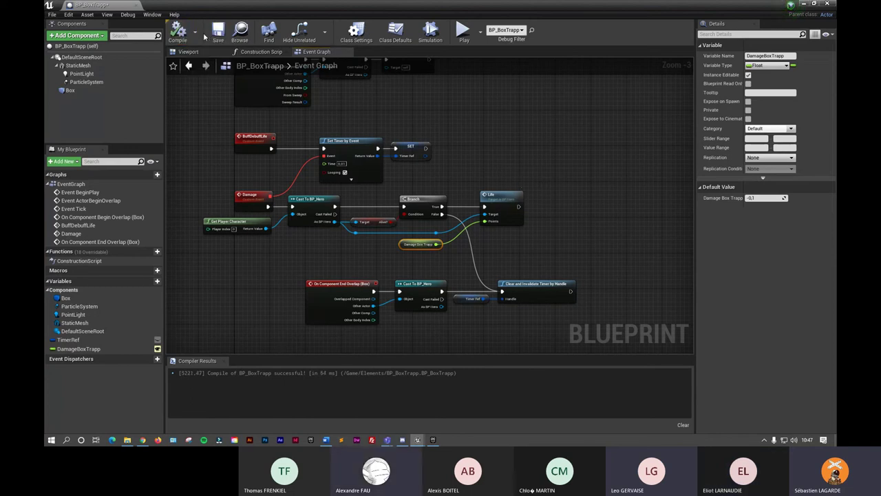
- Recompile BP_BoxTrapp and switch to BP_Hero, where its Life function is showing
click(217, 34)
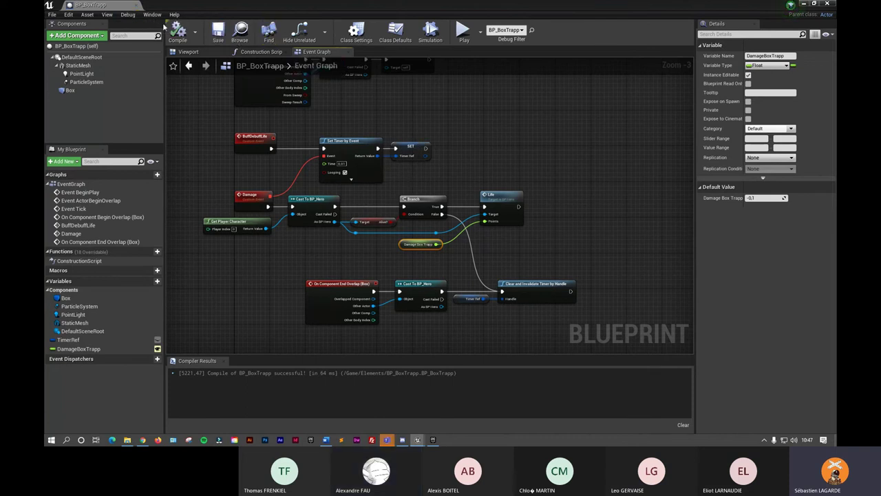
click(126, 11)
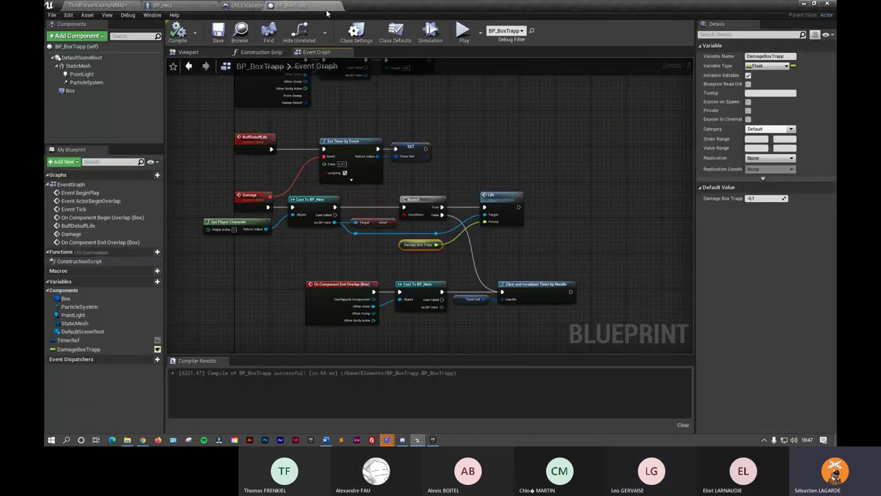
click(178, 7)
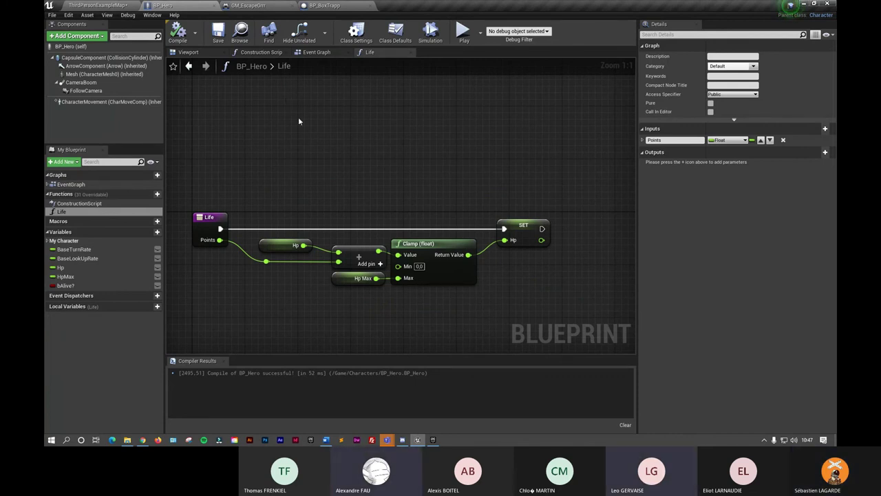
- Add an Event Tick node to BP_Hero's Event Graph
click(343, 55)
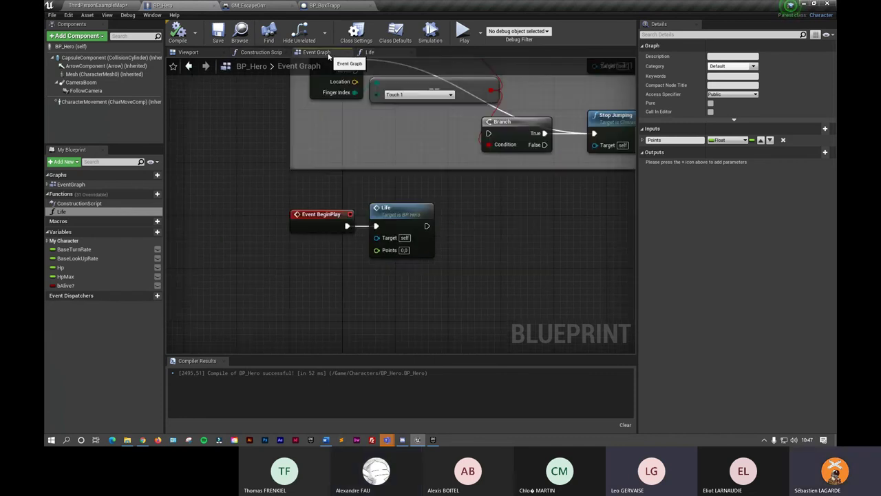
right_drag(469, 167, 468, 132)
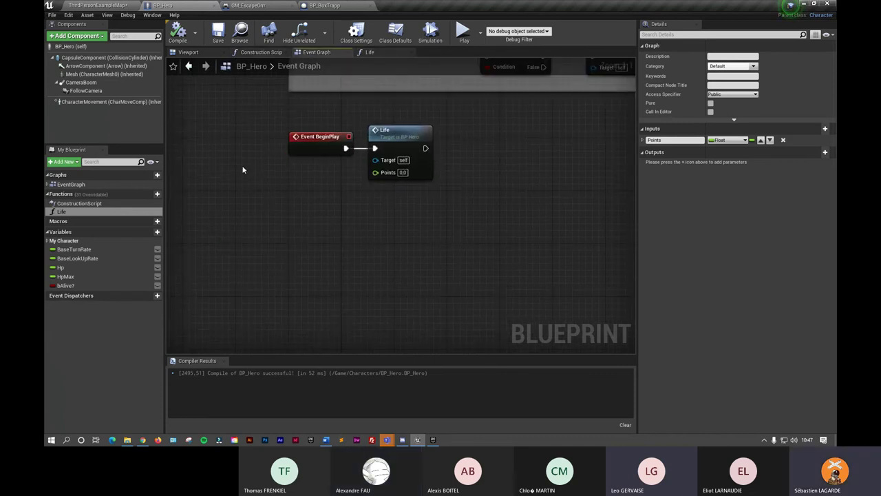
right_click(332, 209)
text(event)
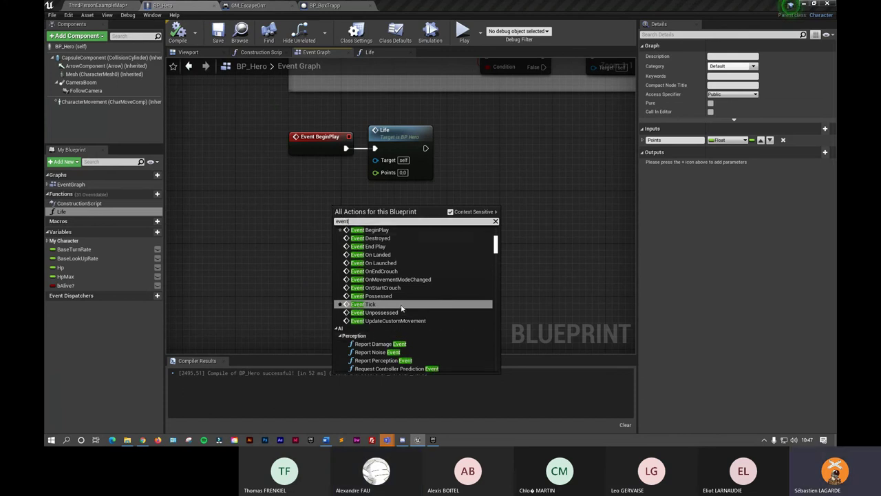
click(404, 304)
drag(355, 215, 323, 215)
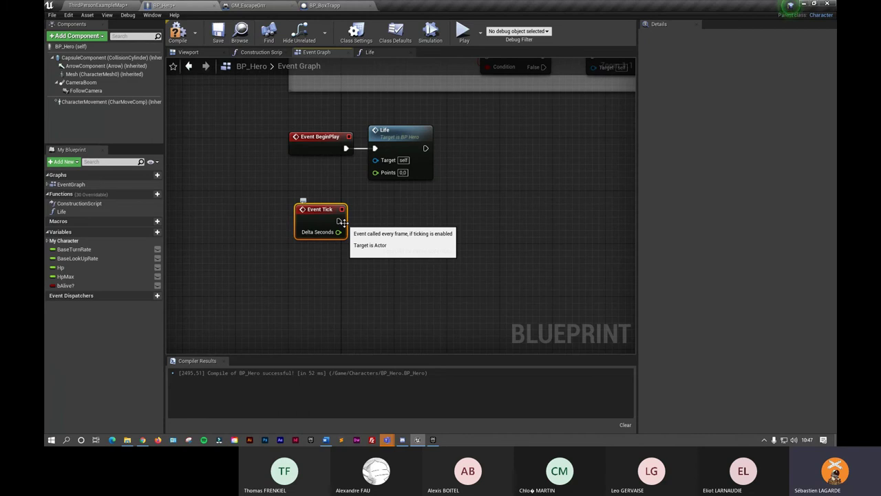
- Feed an Hp <= 0.0 comparison into a Branch driven by Event Tick
mouse_move(60, 267)
mouse_down()
mouse_move(308, 259)
mouse_move(396, 270)
mouse_up()
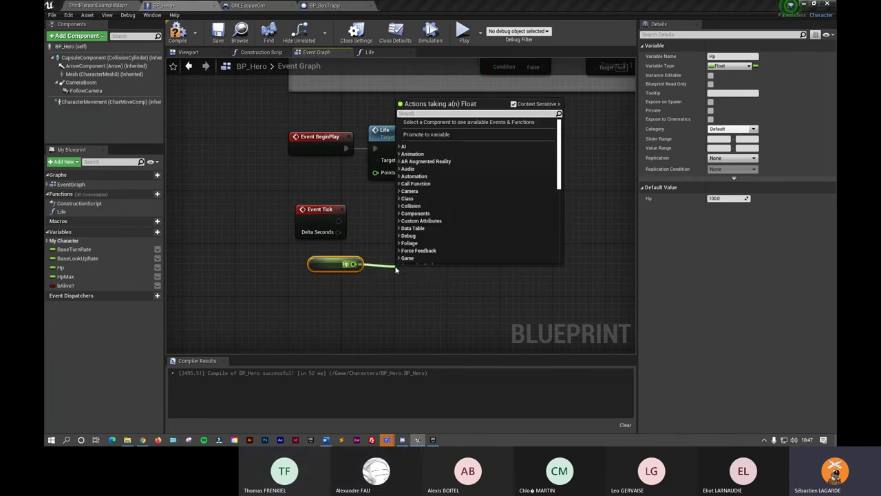
text(<=)
click(443, 137)
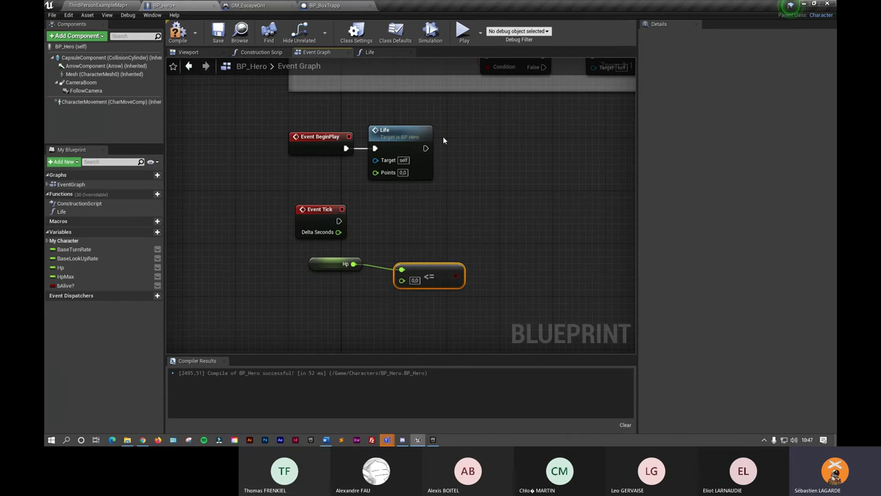
mouse_move(440, 268)
mouse_down()
mouse_move(420, 261)
mouse_move(462, 236)
mouse_up()
text(branch)
key(Return)
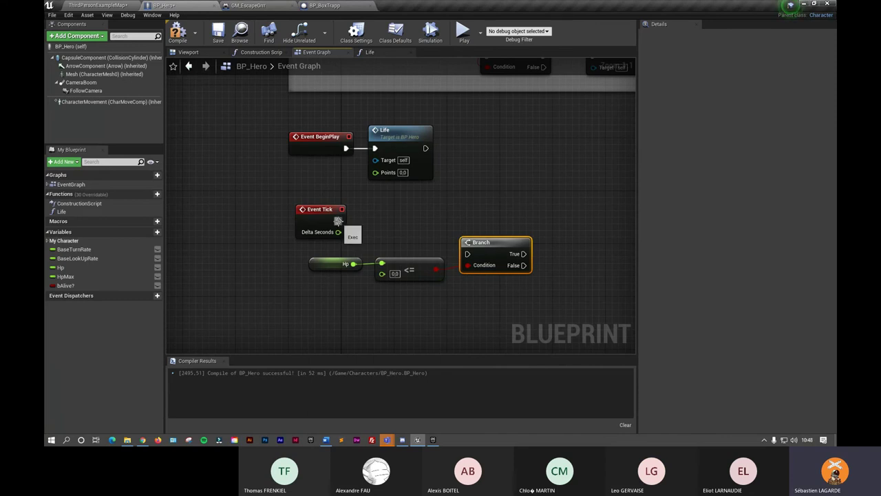
drag(338, 220, 468, 253)
right_drag(482, 234, 389, 238)
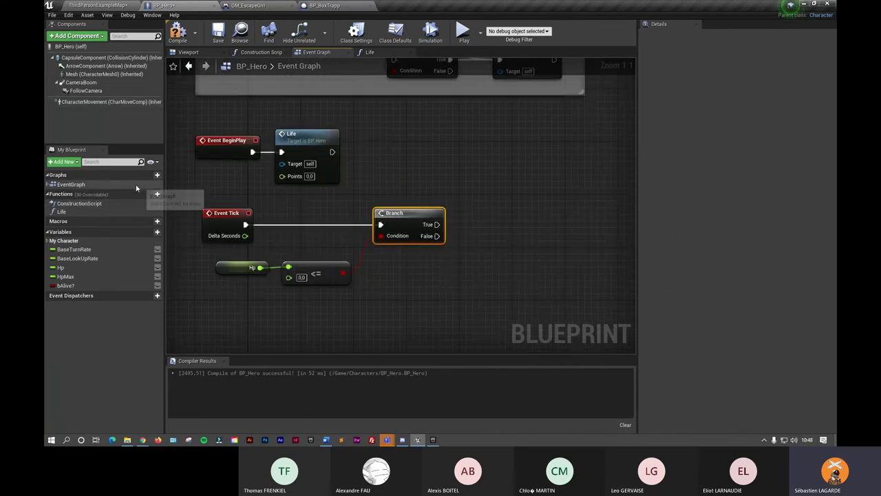
- Create a Death function that enables Set Simulate Physics on the Mesh
click(158, 195)
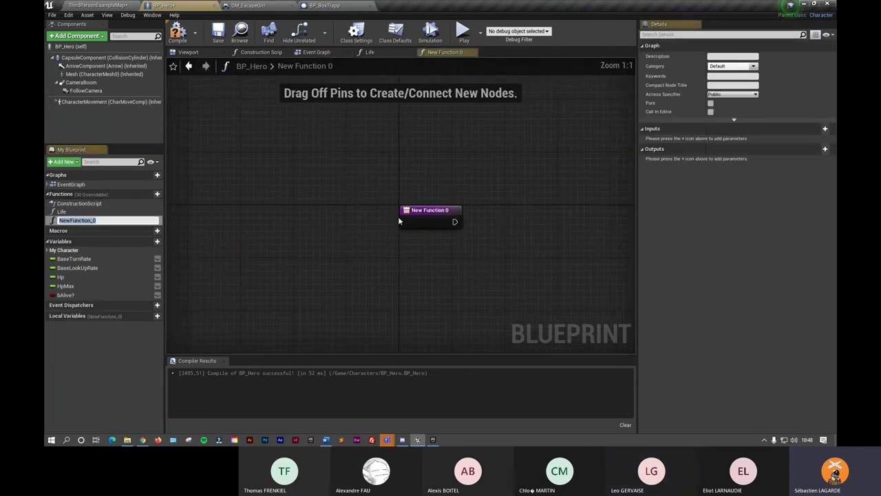
text(Dea)
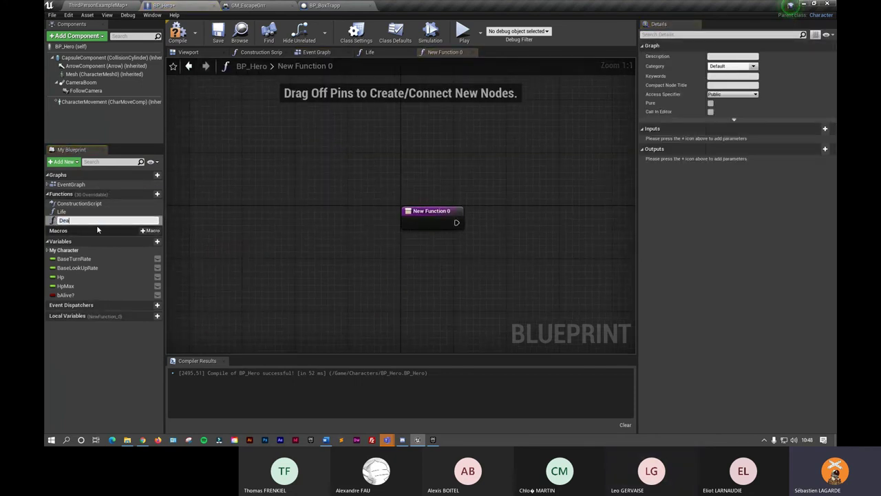
key(Return)
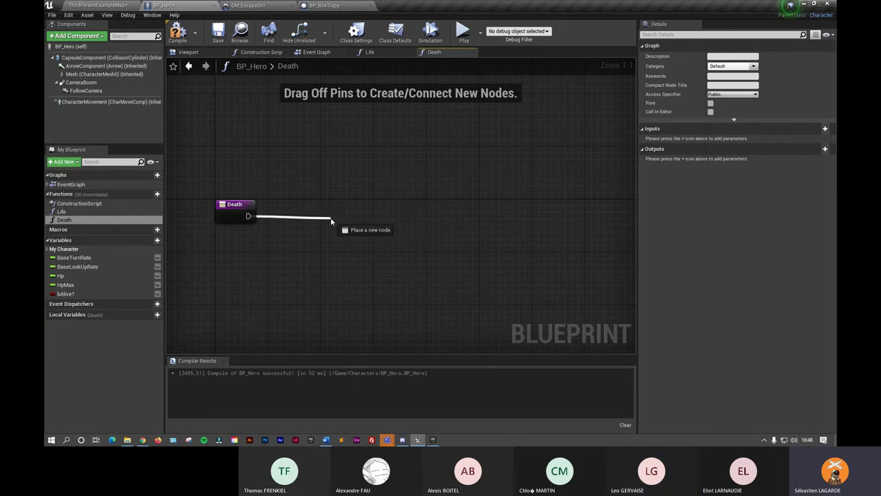
drag(247, 217, 331, 221)
text(set)
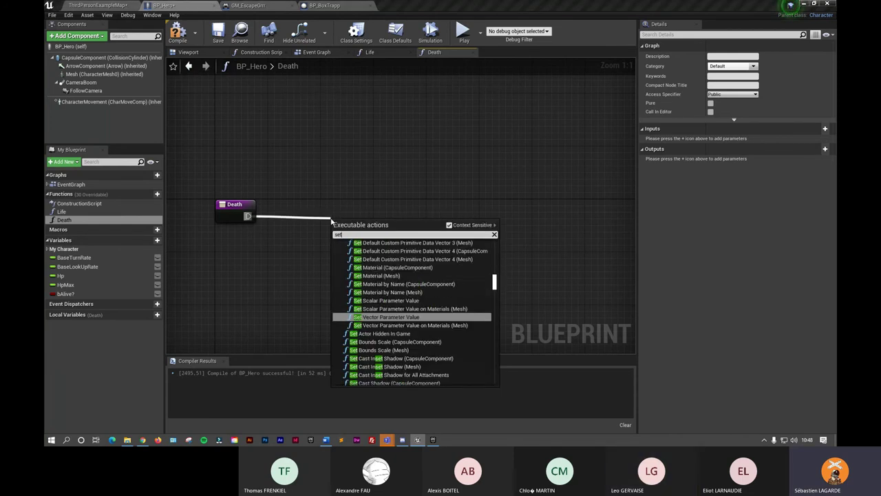
text( simulate)
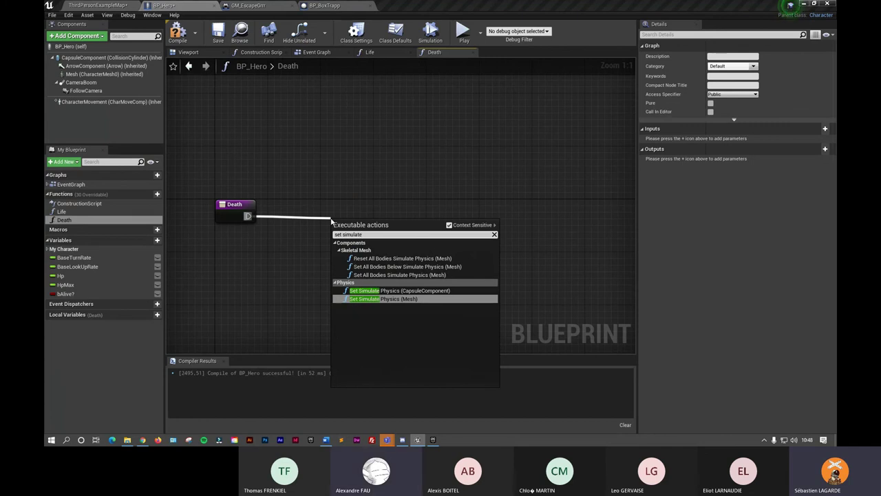
key(Return)
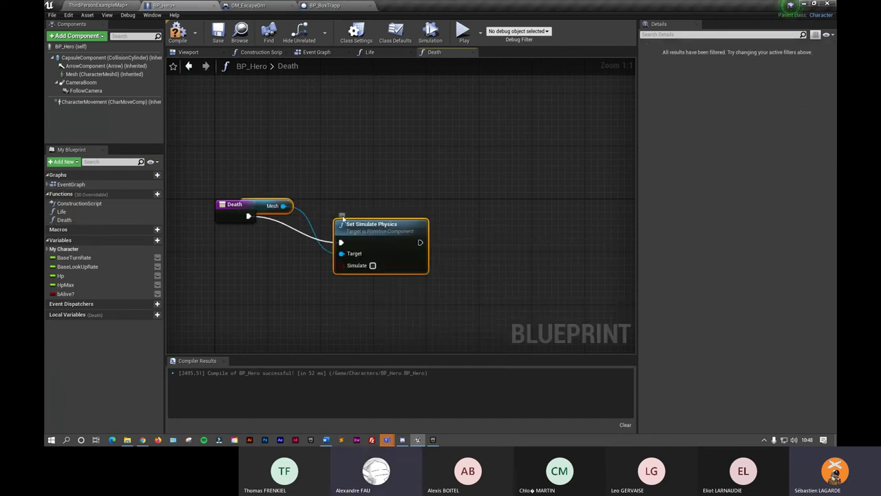
drag(272, 206, 244, 245)
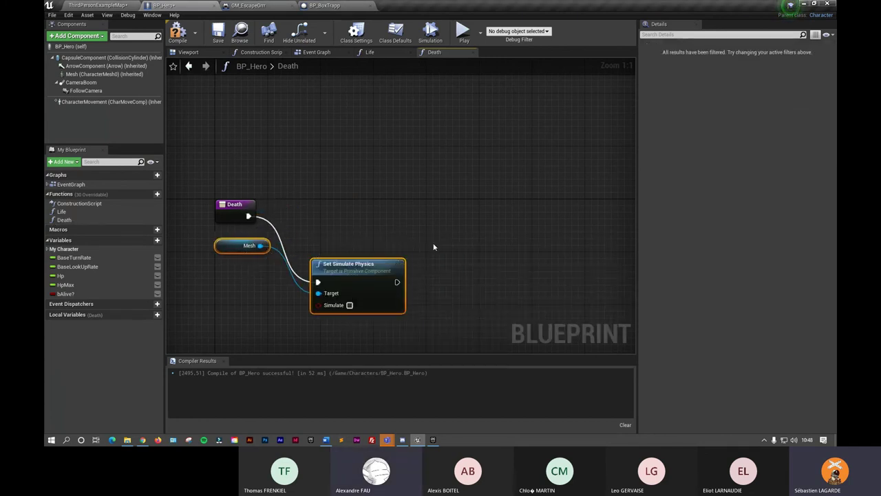
drag(388, 273, 366, 206)
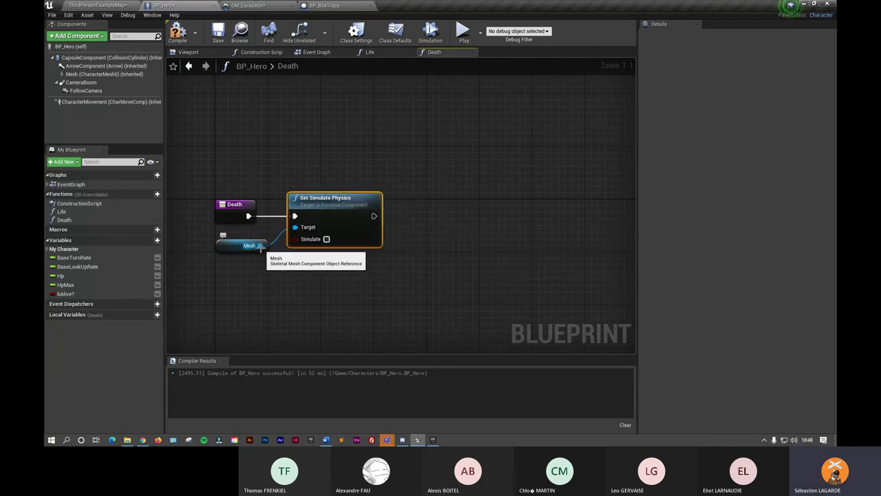
click(326, 238)
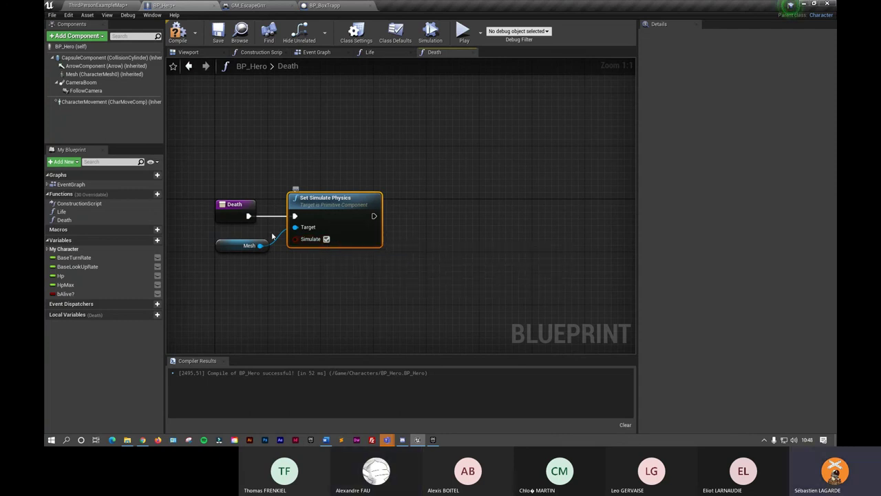
- Add Disable Movement on Character Movement right after Set Simulate Physics
drag(374, 216, 415, 218)
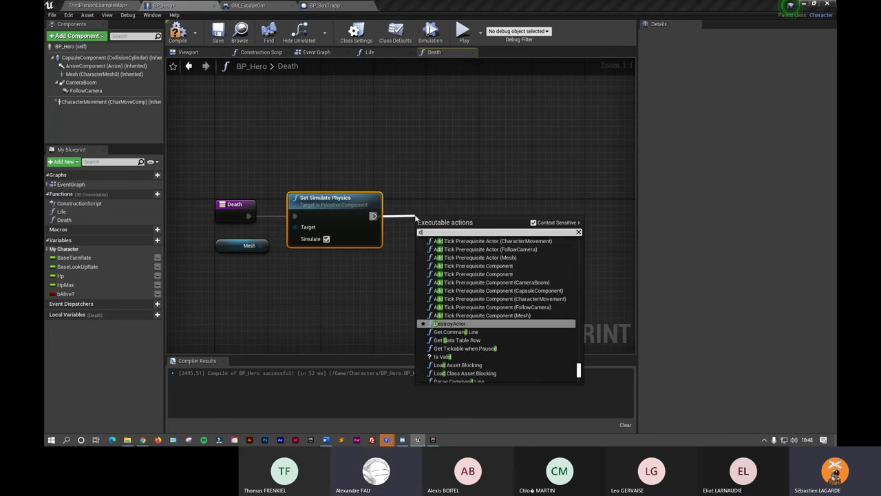
text(disabled movement)
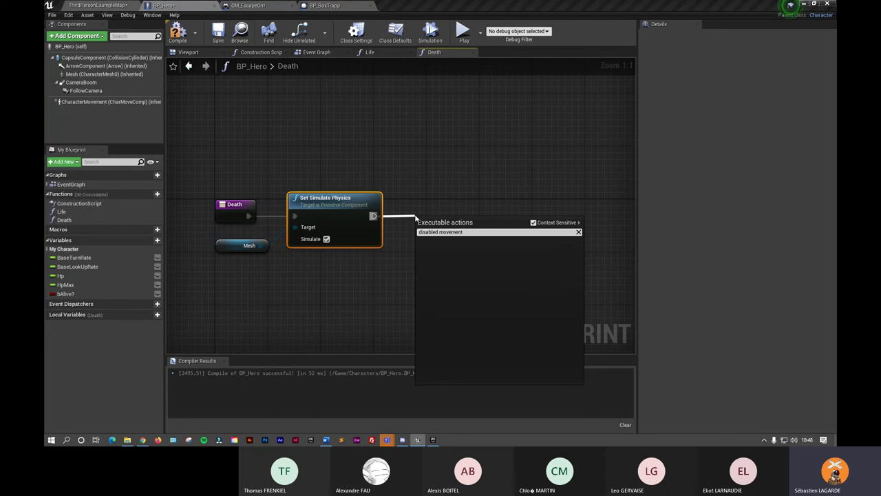
key(BackSpace)
key(BackSpace)
key(BackSpace)
key(BackSpace)
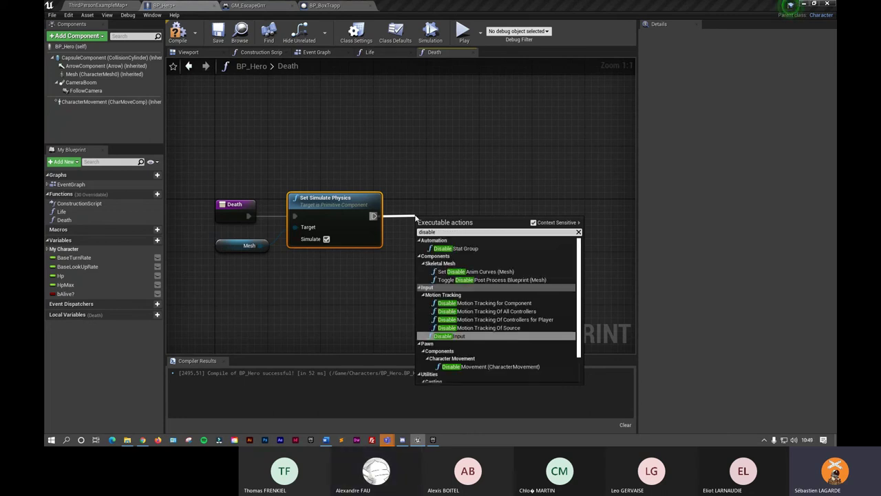
text( move)
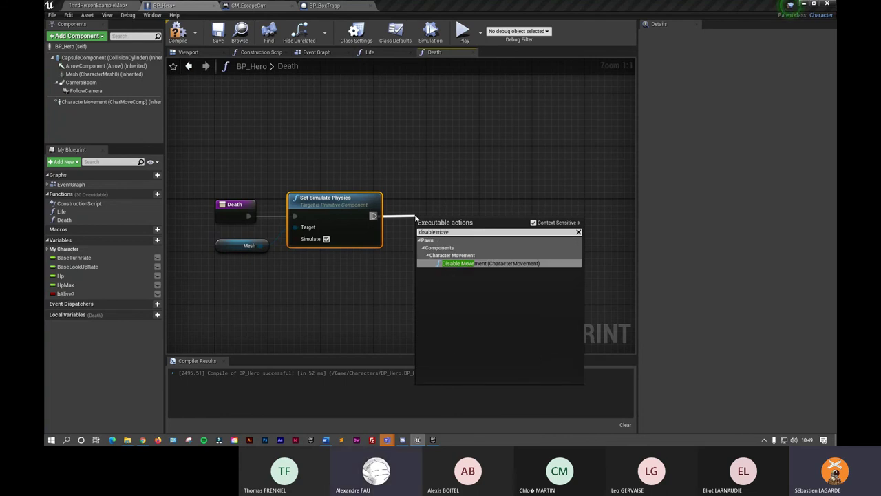
click(479, 264)
drag(473, 210, 465, 210)
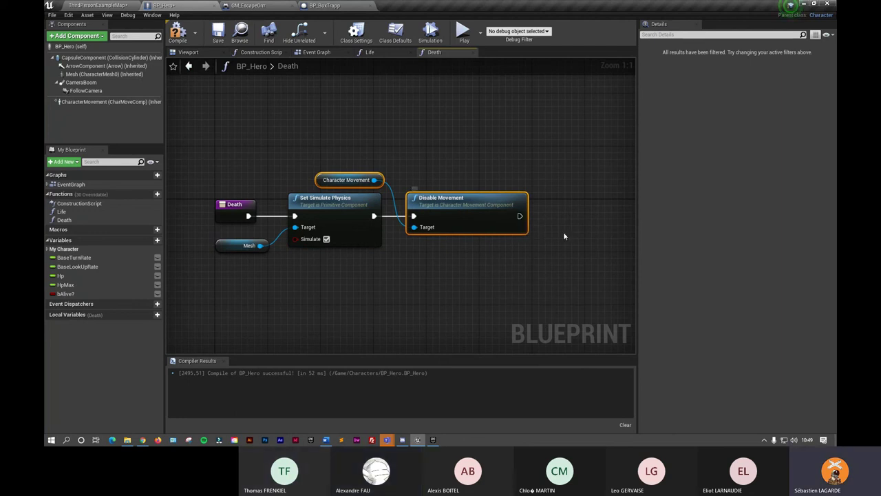
right_drag(563, 241, 504, 242)
- Compile and save, then give Death a float NewParam output whose Return Node follows Disable Movement
click(176, 31)
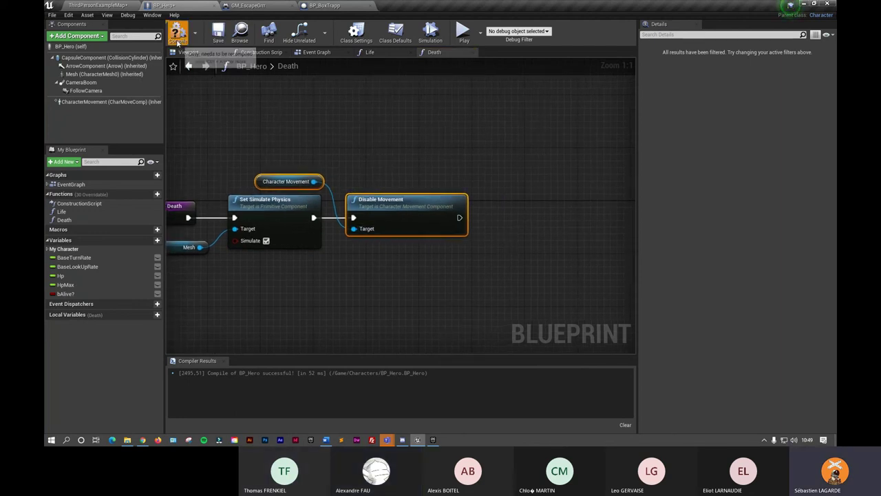
click(217, 36)
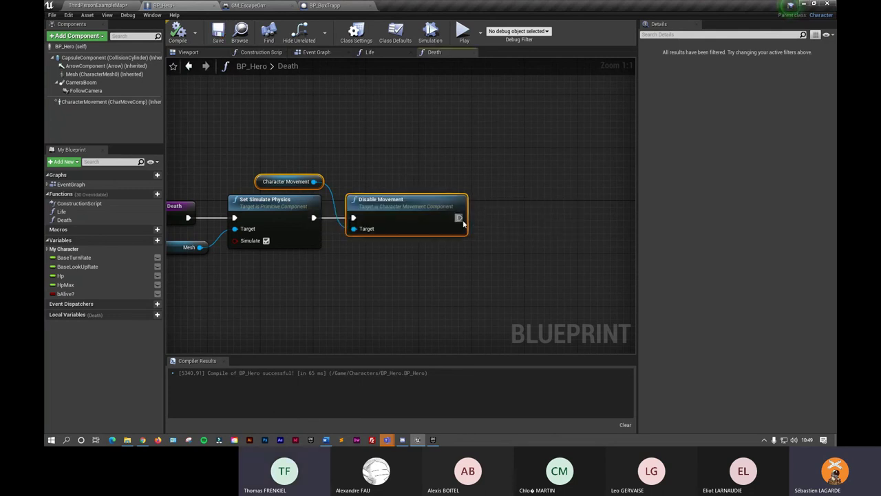
click(180, 206)
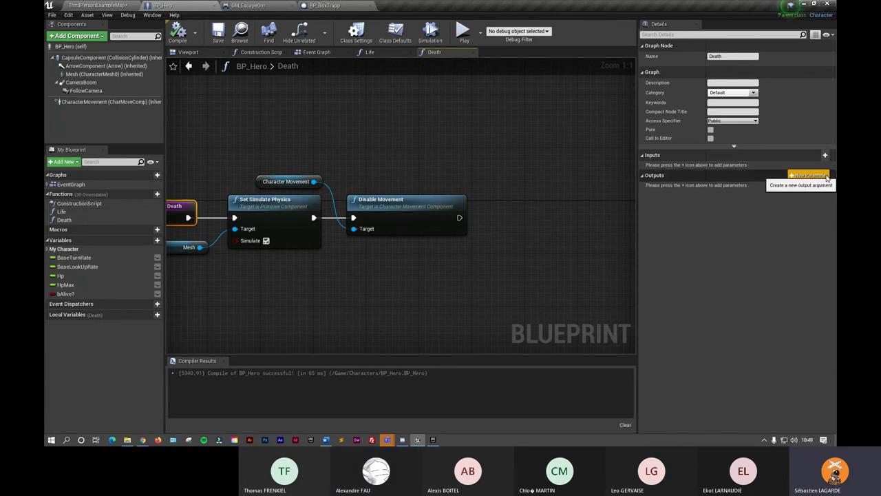
click(826, 176)
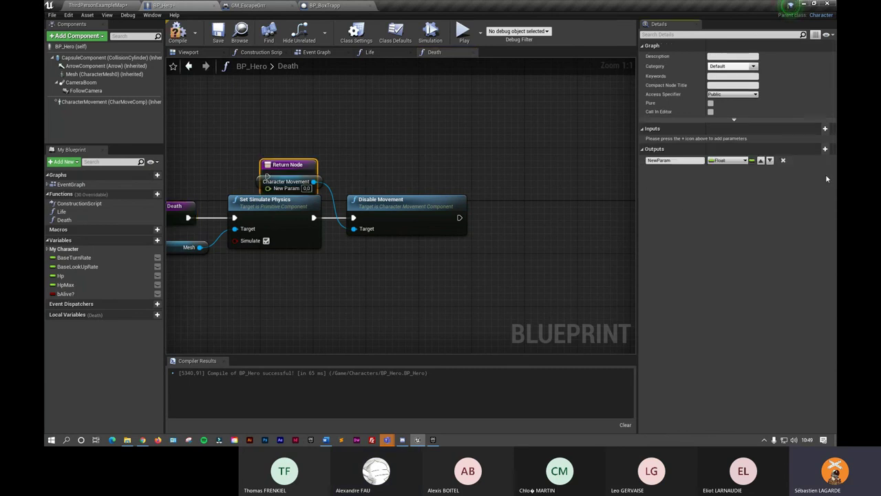
drag(297, 167, 528, 208)
drag(459, 218, 499, 217)
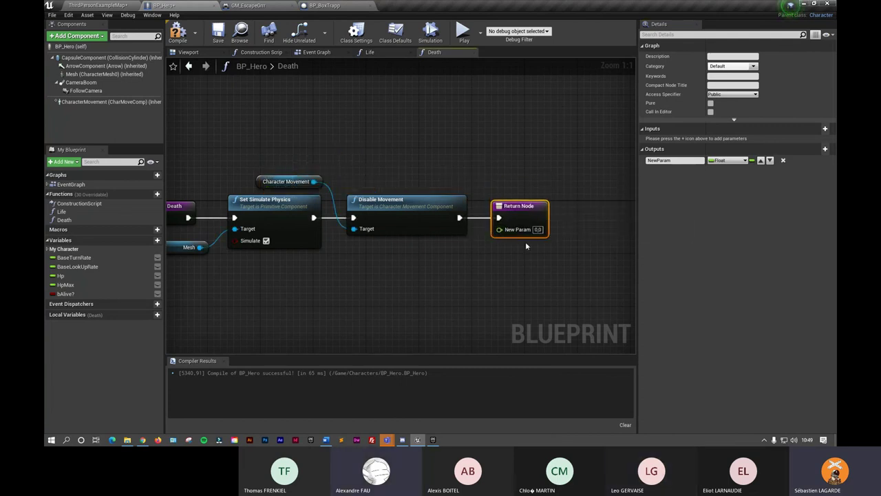
key(Home)
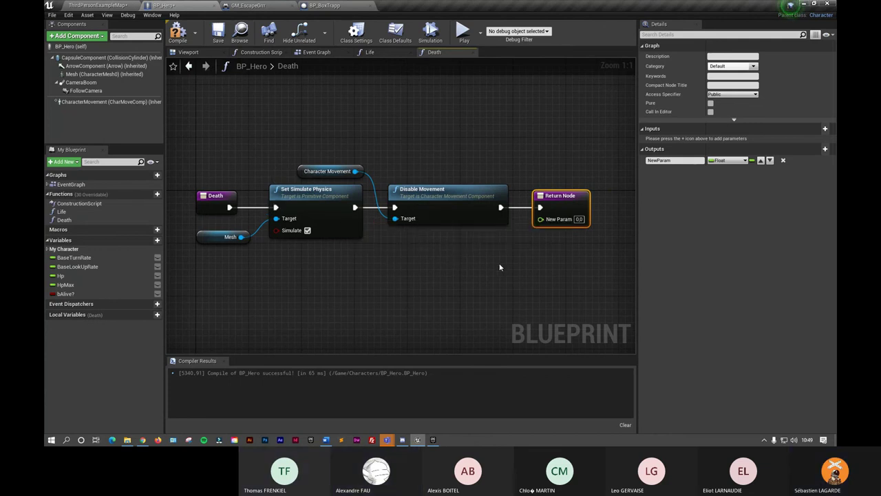
- Select the Mesh component, recompile, and scroll its Details down to Collision
click(209, 239)
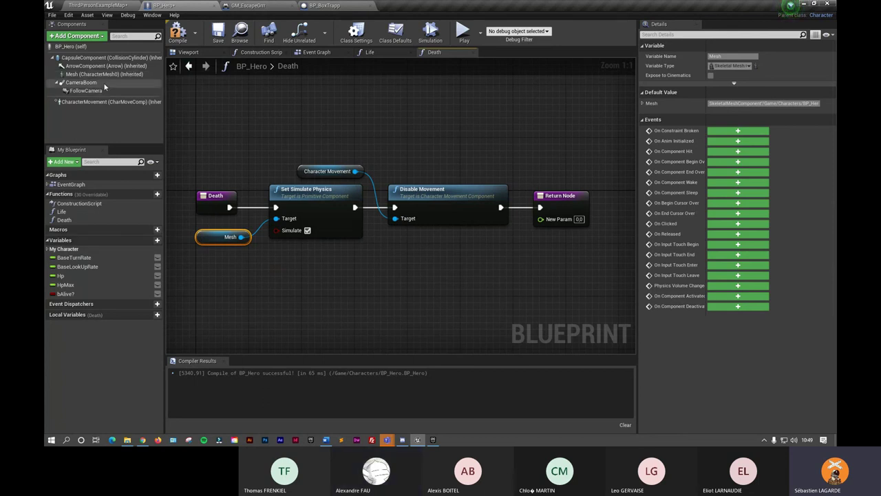
click(129, 73)
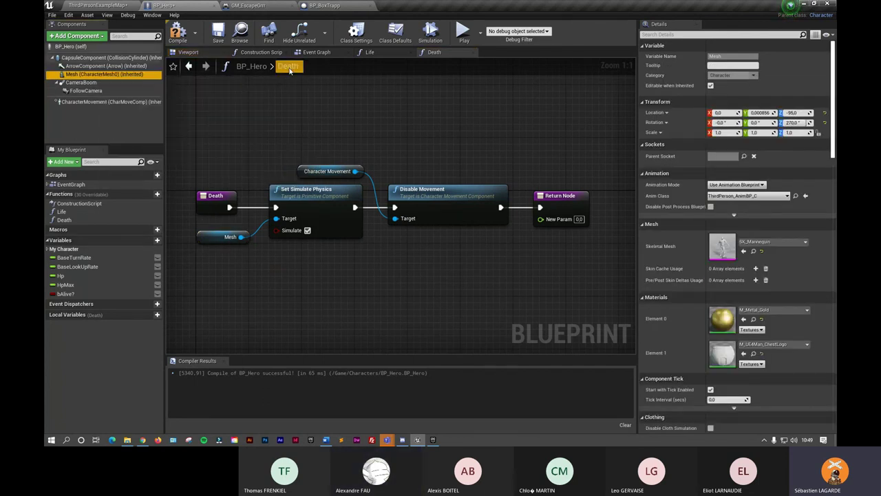
click(183, 37)
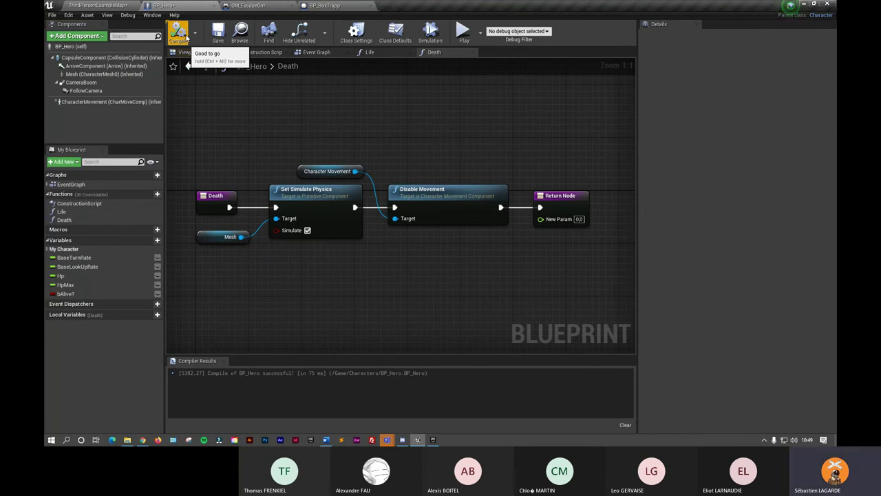
click(98, 74)
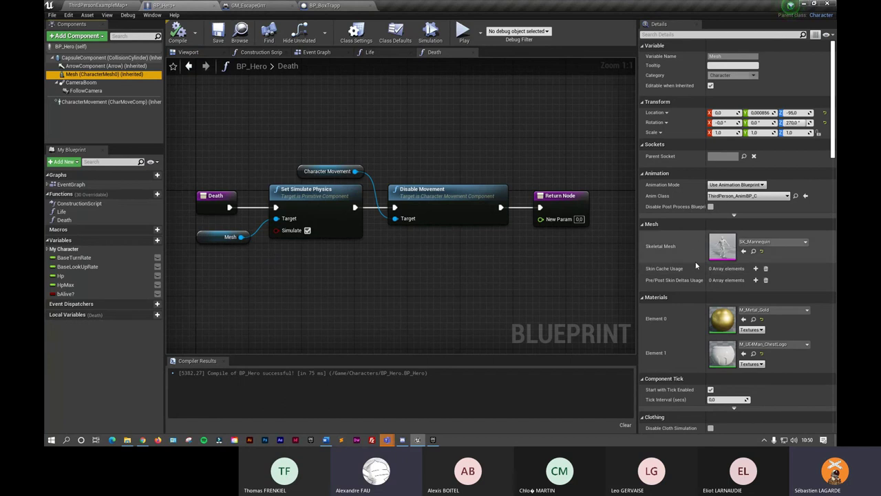
scroll(696, 265, down, 3)
scroll(698, 276, down, 3)
scroll(698, 276, down, 2)
scroll(700, 282, down, 2)
scroll(700, 282, down, 1)
scroll(691, 303, down, 2)
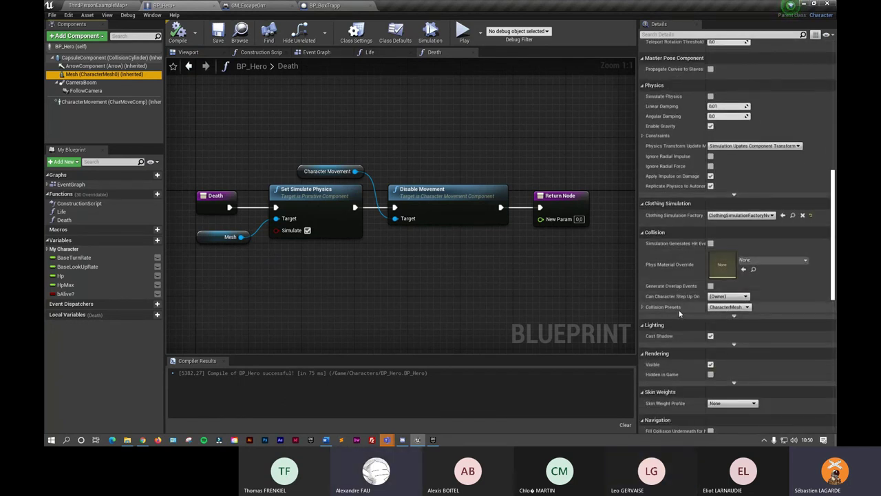
- Set the Mesh Collision Preset to BlockAllDynamic, then compile and save BP_Hero
click(749, 309)
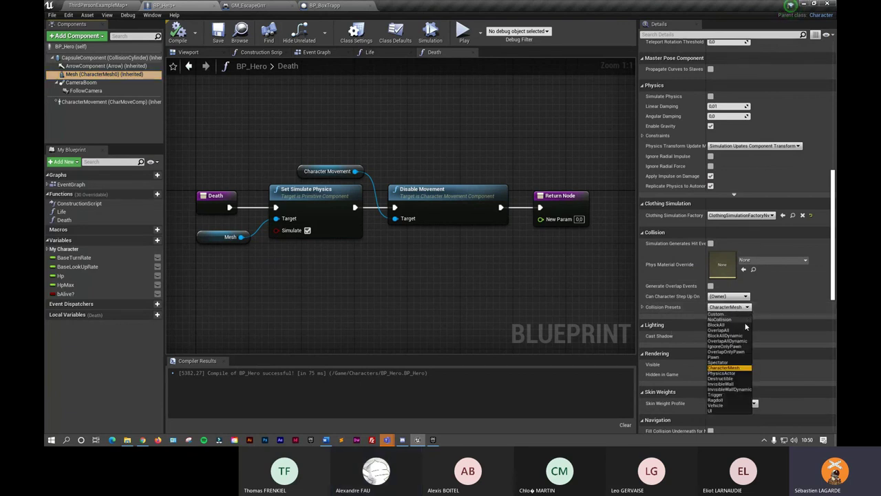
click(724, 336)
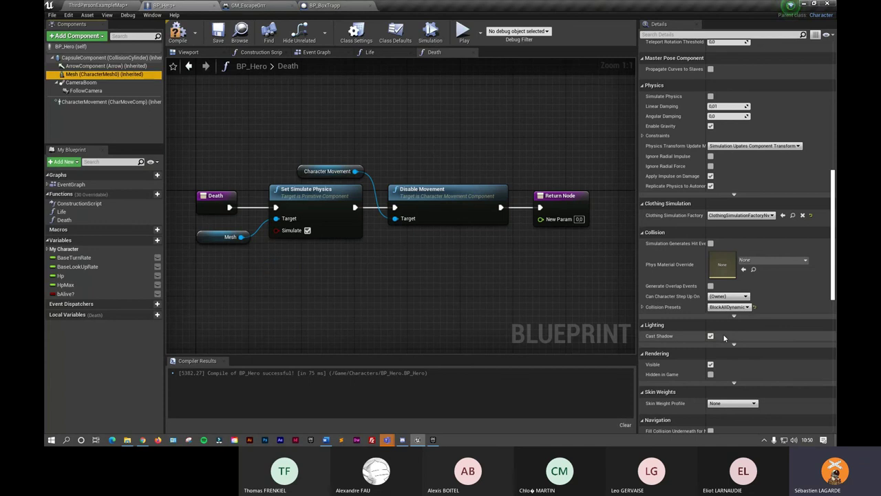
click(178, 33)
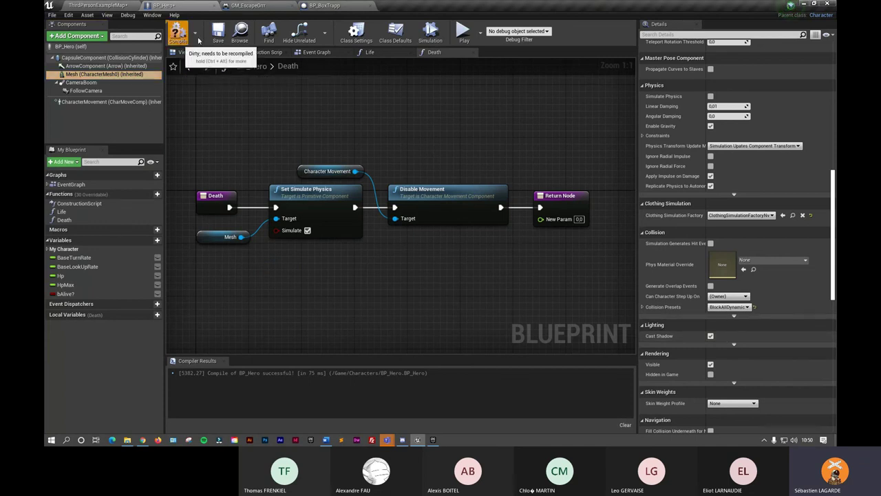
click(217, 34)
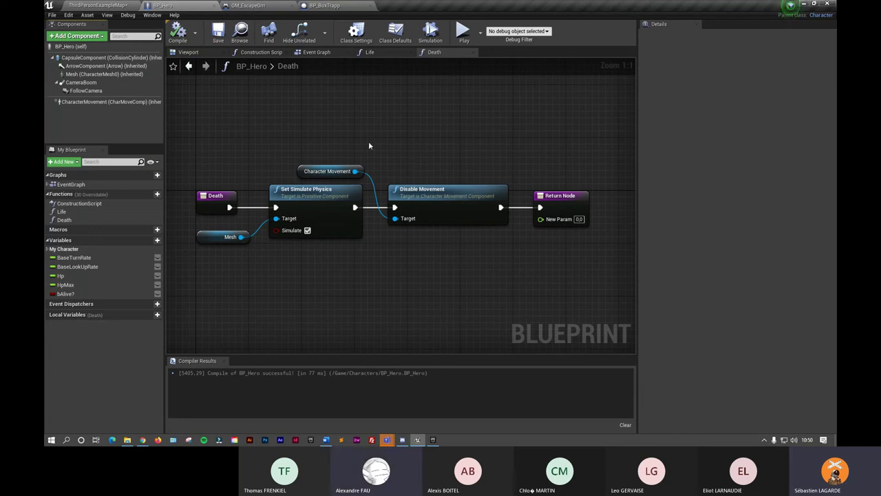
right_drag(409, 141, 400, 128)
- Call Death from the Branch's True output and search for a Delay to follow it
click(316, 52)
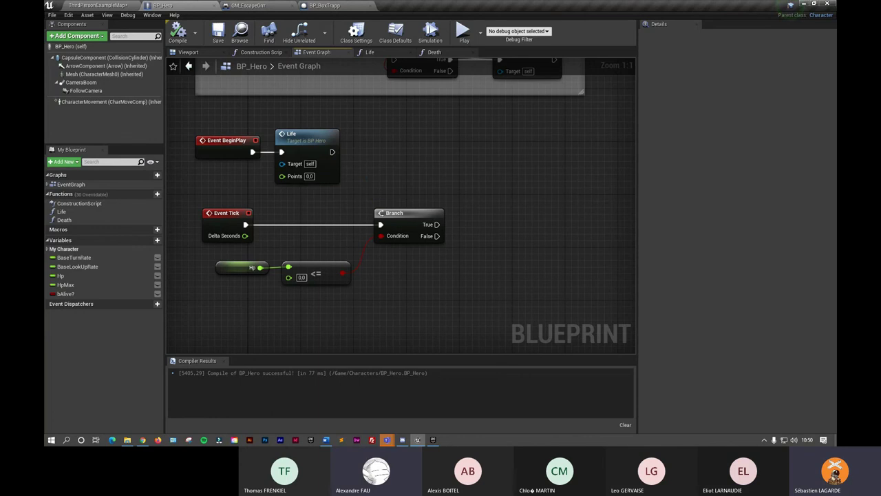
drag(435, 224, 463, 229)
text(death)
key(Return)
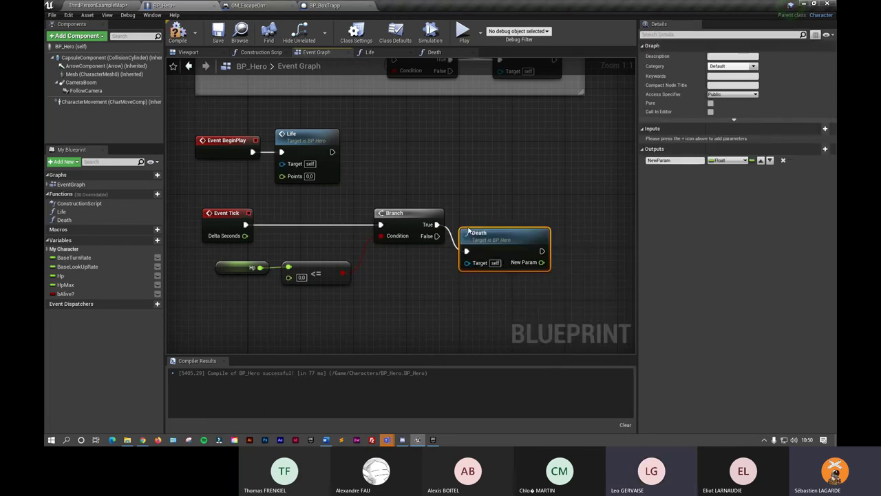
drag(545, 249, 546, 213)
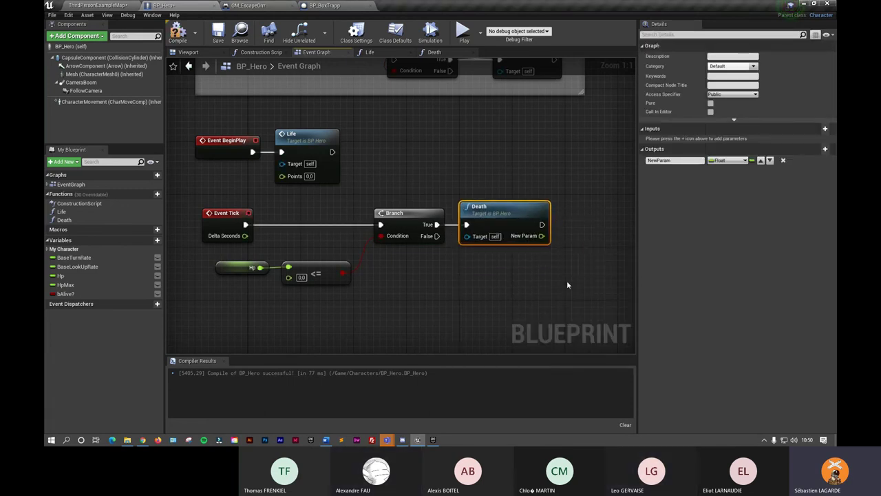
right_drag(567, 280, 477, 281)
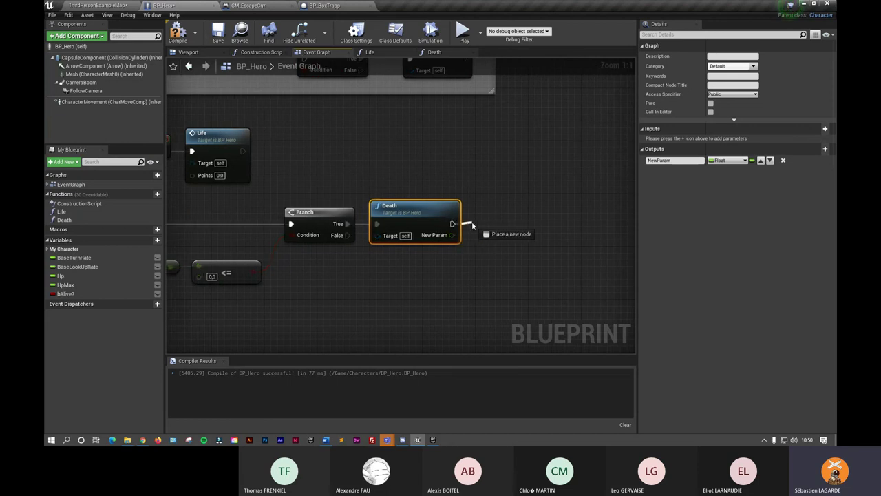
drag(452, 224, 472, 226)
text(delay)
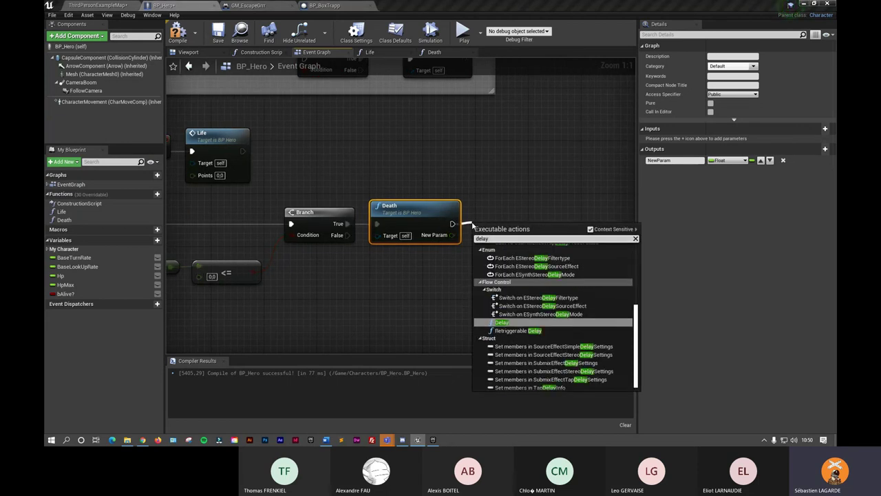
- Place a Delay after Death with a Duration of 4 seconds
click(501, 323)
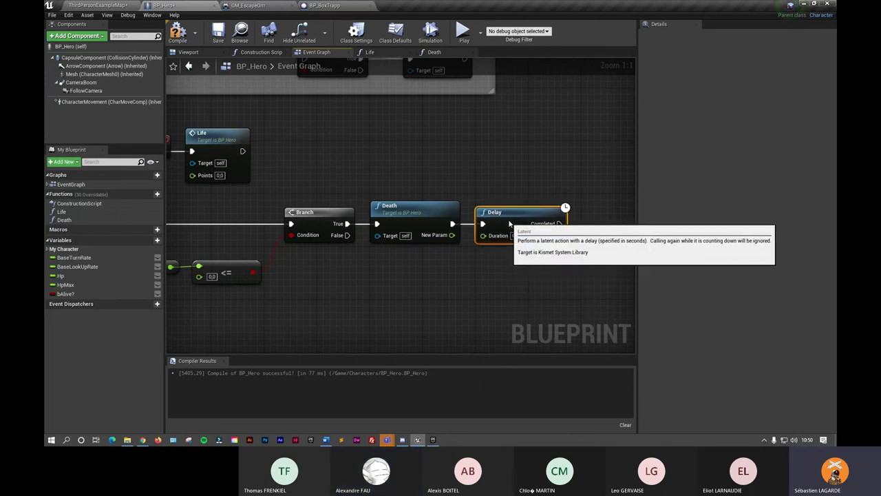
click(470, 235)
text(4)
key(Return)
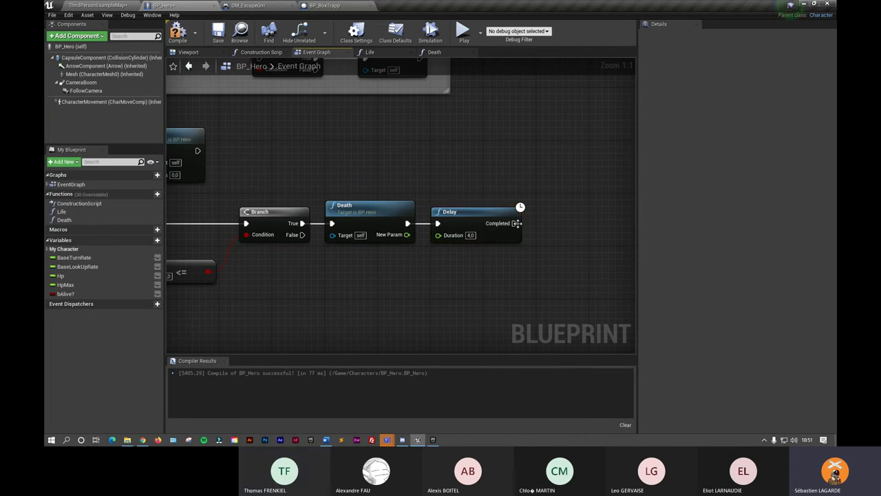
- Add DestroyActor after the Delay's Completed output and zoom out over the chain
drag(540, 225, 540, 225)
text(destroy actor)
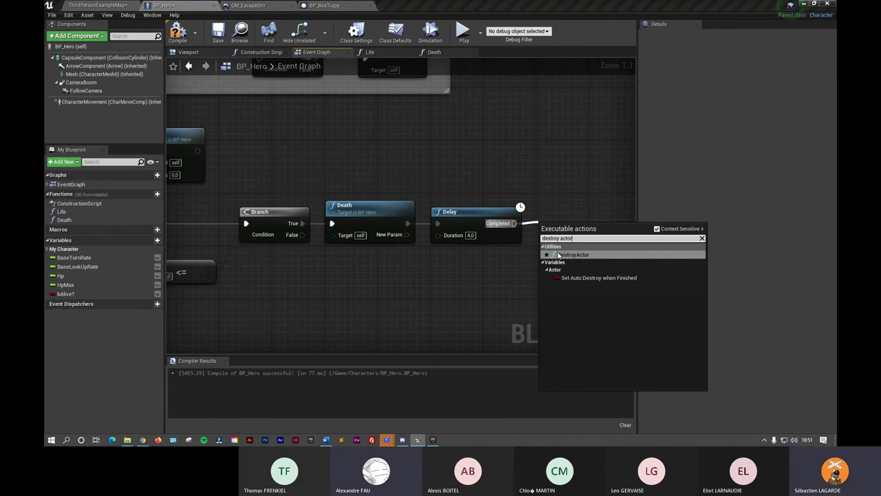
click(555, 253)
scroll(482, 265, down, 1)
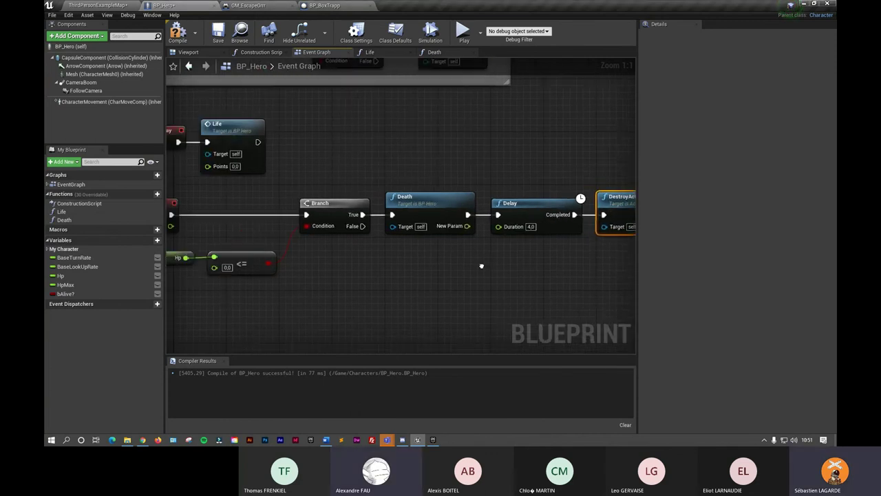
scroll(480, 267, down, 1)
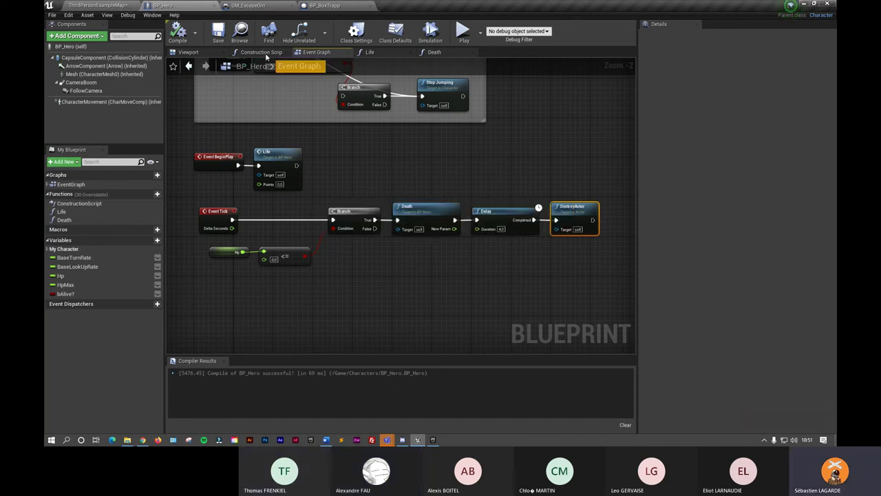
- Save ThirdPersonExampleMap, play-test walking the hero forward, then return to BP_Hero
click(120, 6)
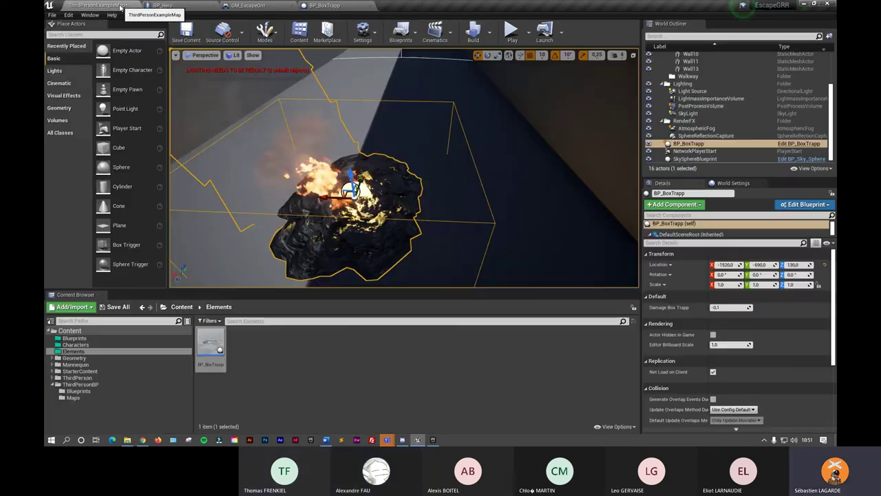
click(190, 32)
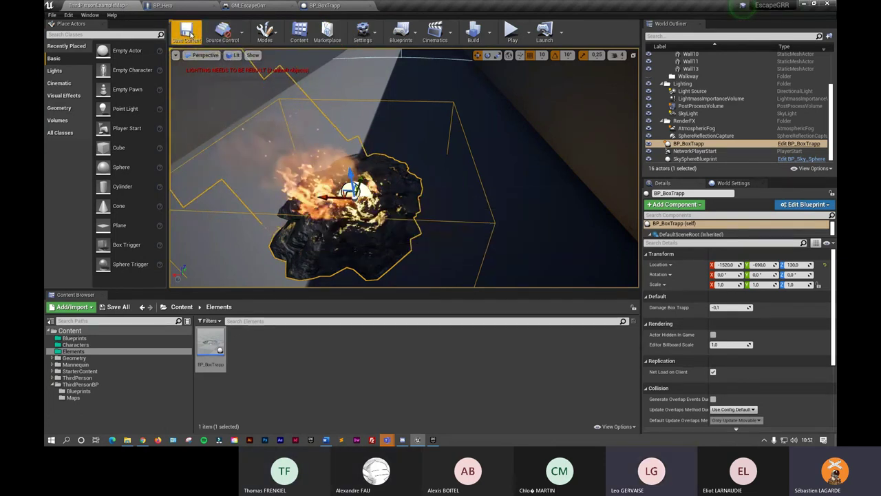
click(512, 35)
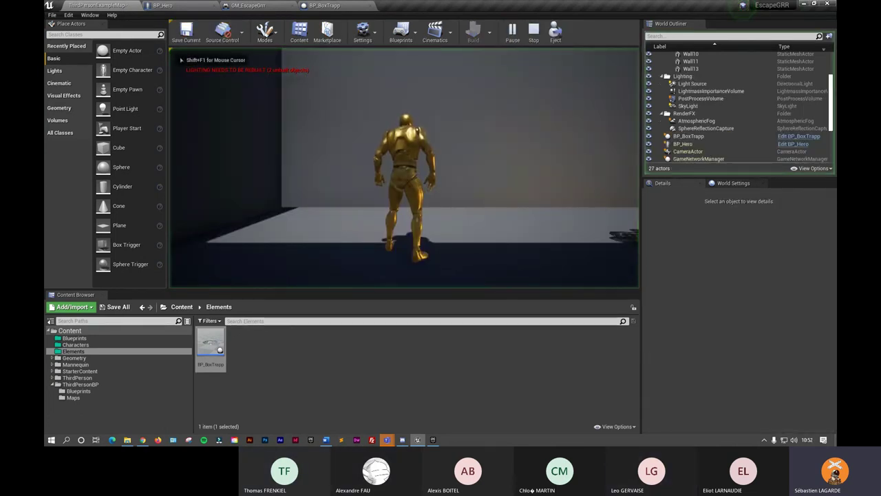
key(w)
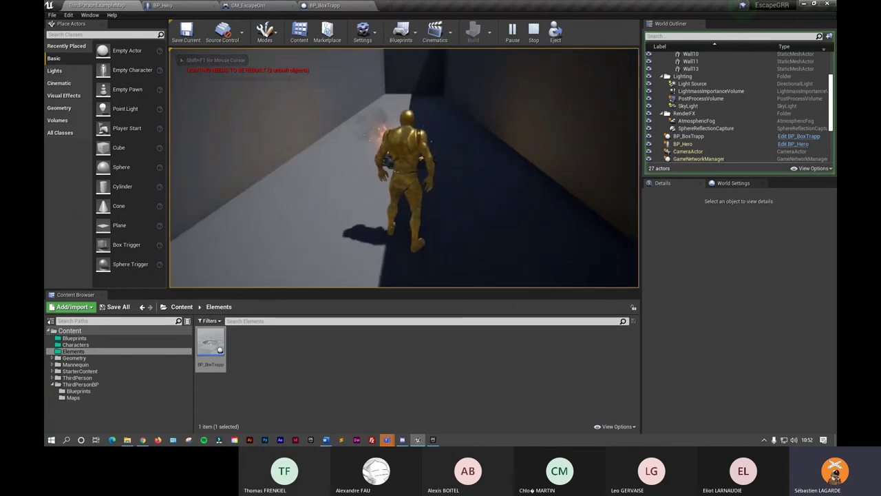
key(Escape)
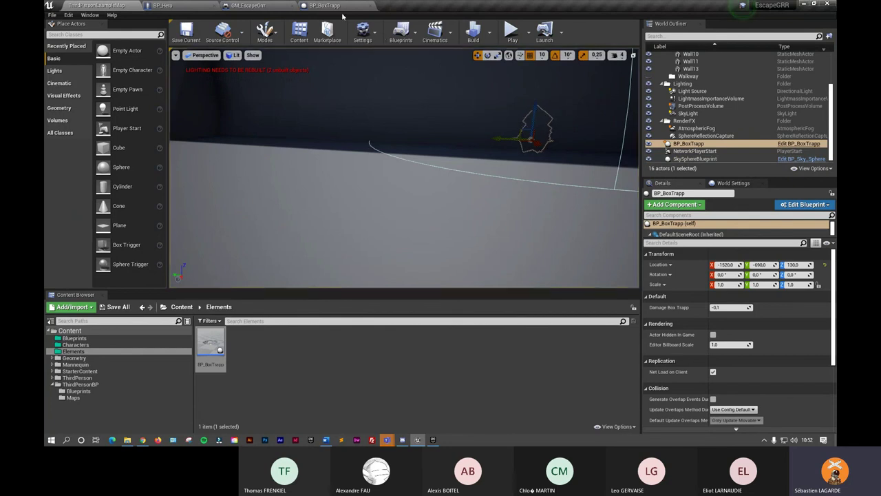
click(336, 5)
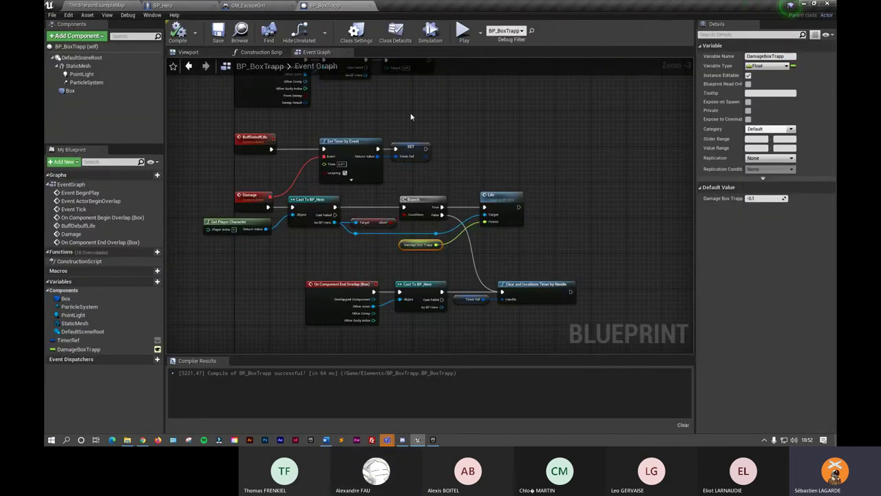
click(260, 5)
- Insert a Print String between Event Tick and Branch, printing Hp converted to string
click(172, 6)
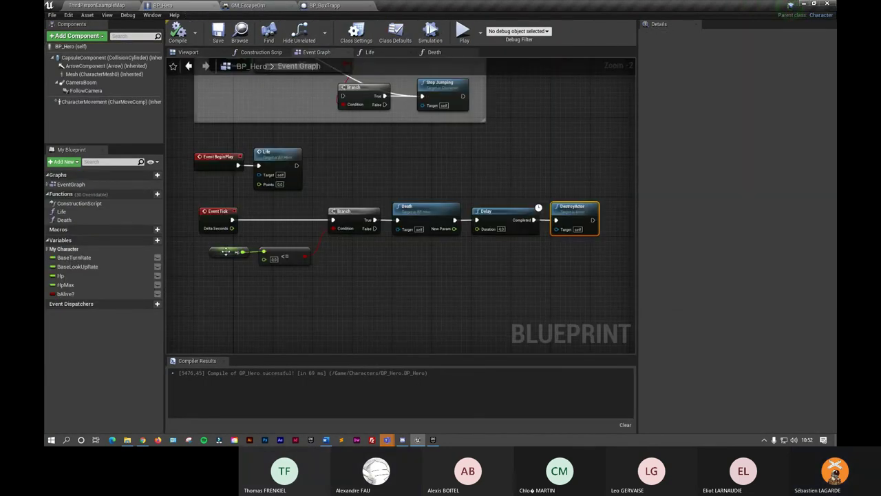
drag(223, 252, 260, 239)
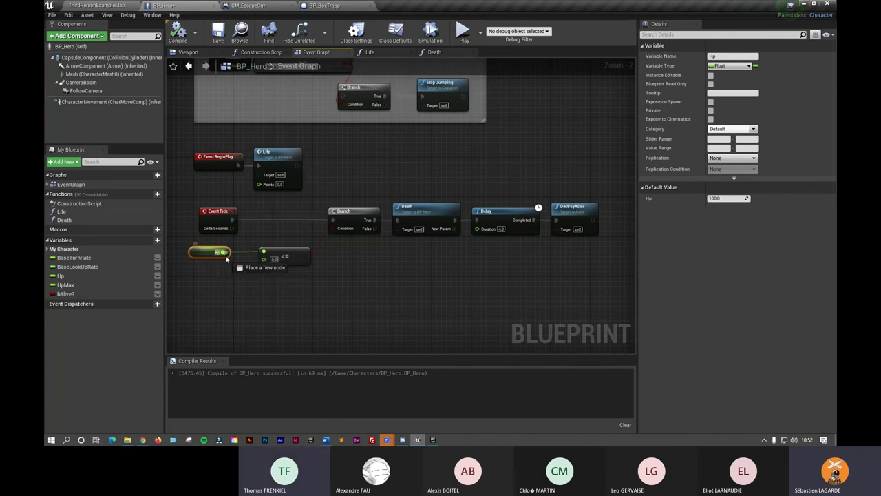
text(print)
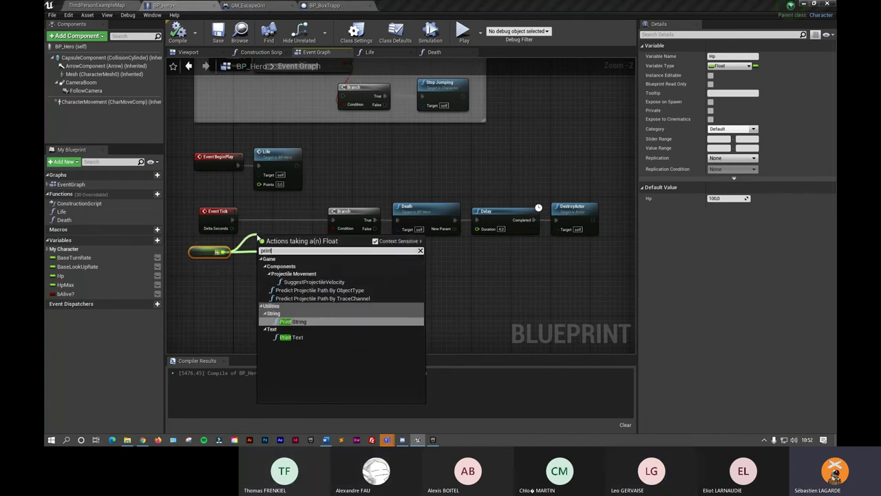
click(304, 321)
mouse_move(294, 213)
mouse_down()
mouse_move(292, 223)
mouse_move(306, 227)
mouse_move(295, 211)
mouse_up()
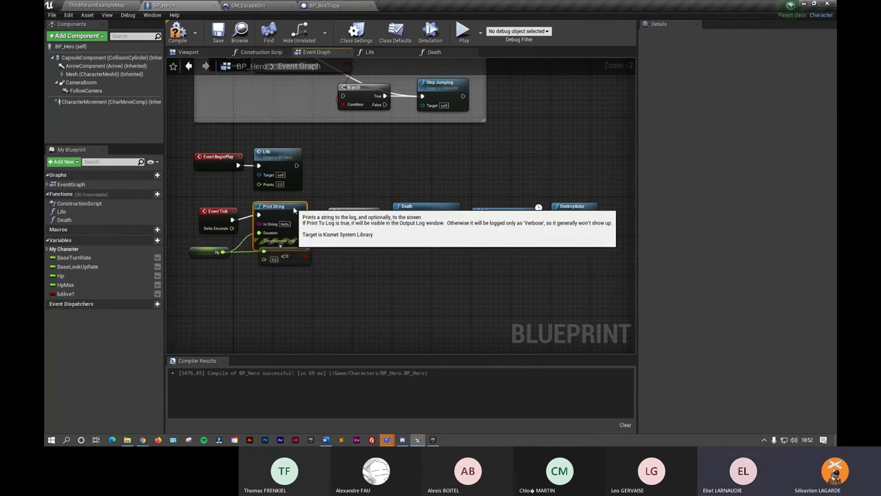
drag(285, 259, 288, 279)
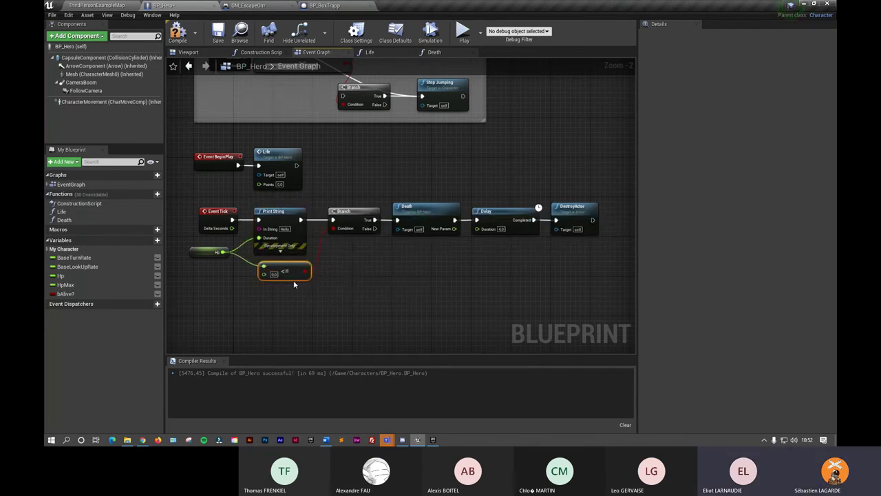
drag(223, 252, 298, 211)
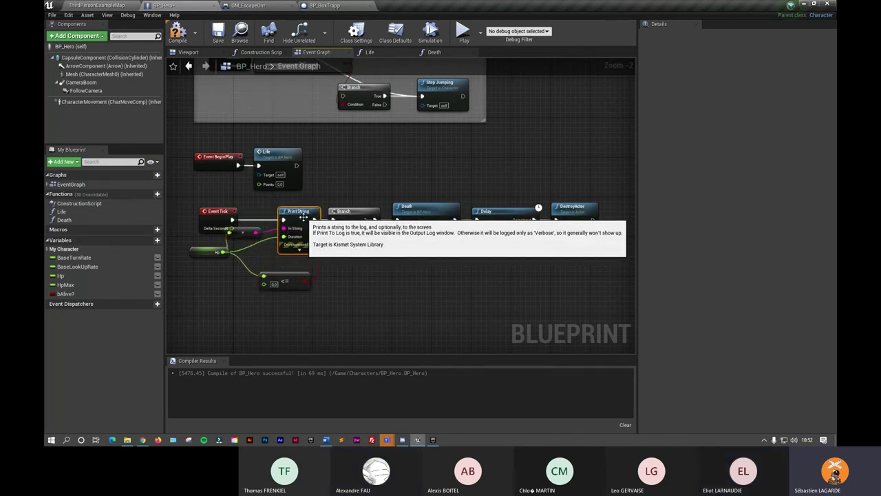
drag(245, 235, 260, 248)
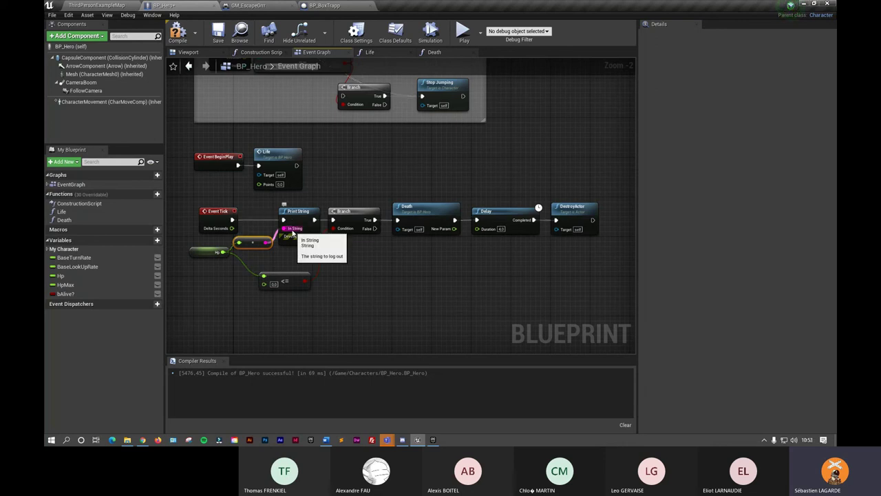
- Tidy the Print String, float-to-string conversion and Hp getter nodes
click(296, 237)
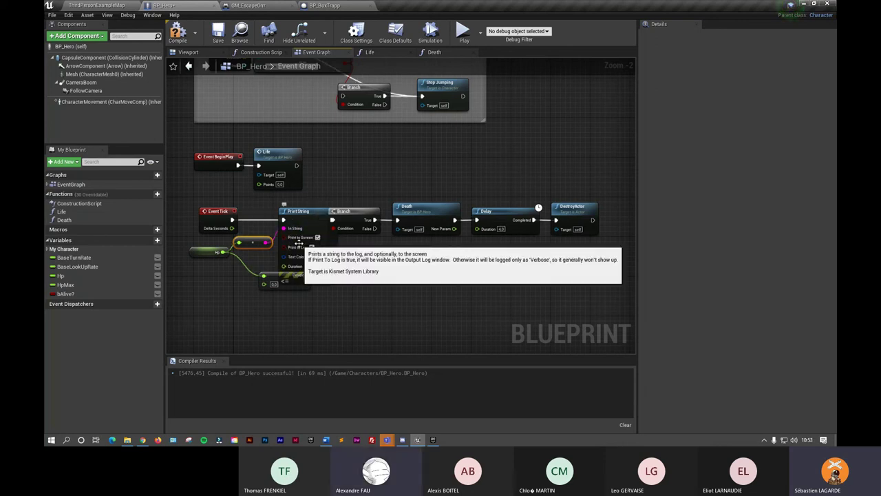
click(303, 279)
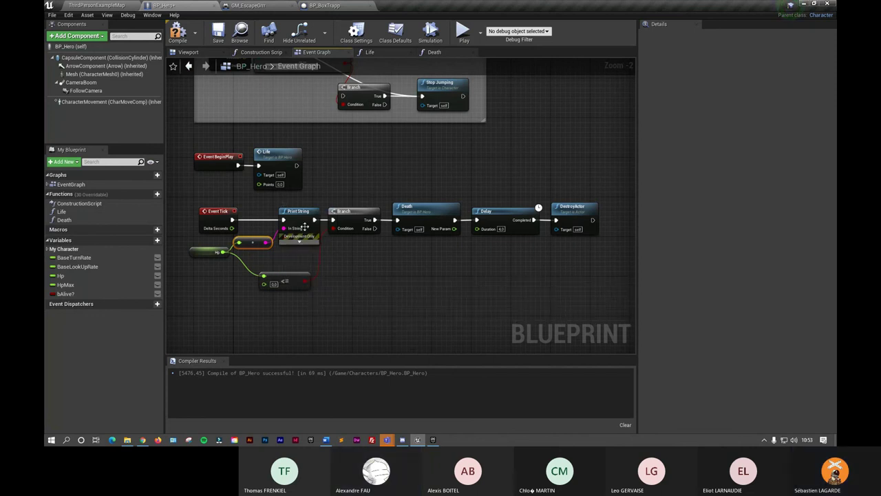
drag(304, 226, 298, 226)
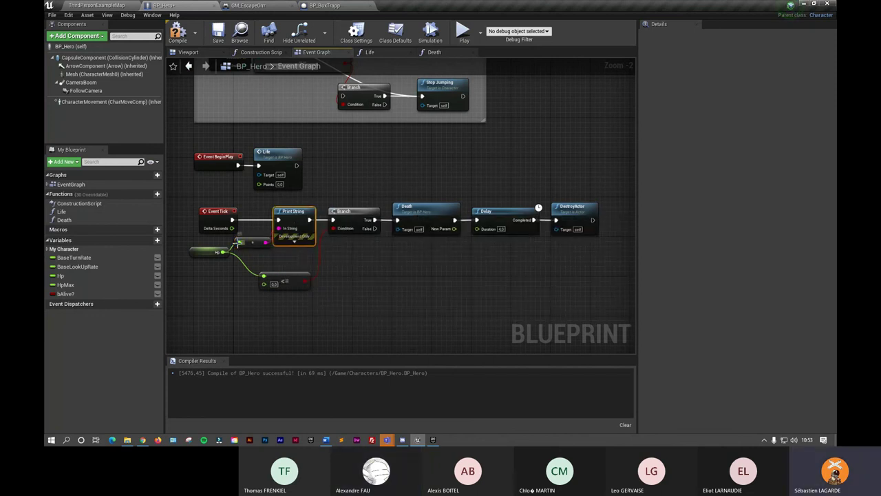
click(249, 242)
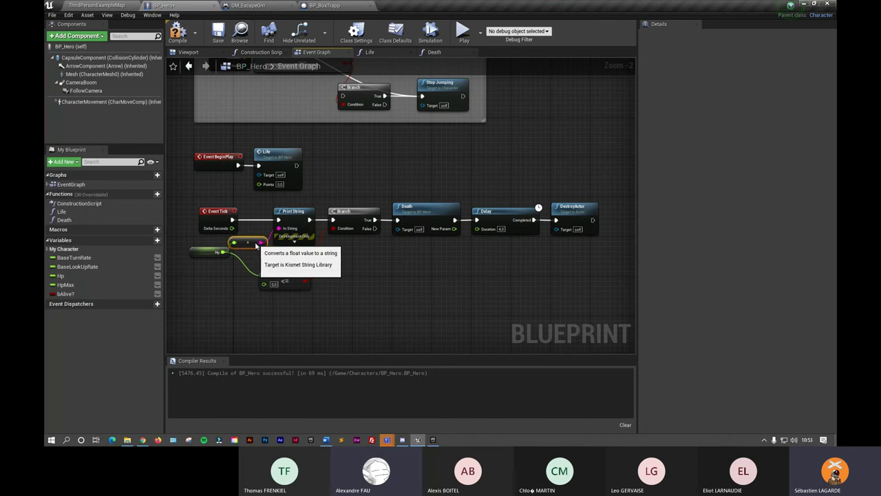
drag(203, 251, 193, 255)
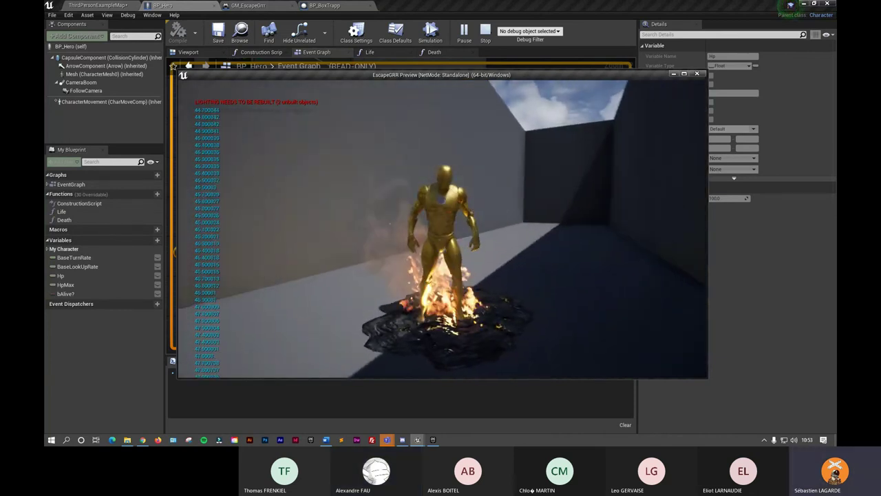
- Jump the hero around the fire while the printed Hp drops to about 17.6
key(space)
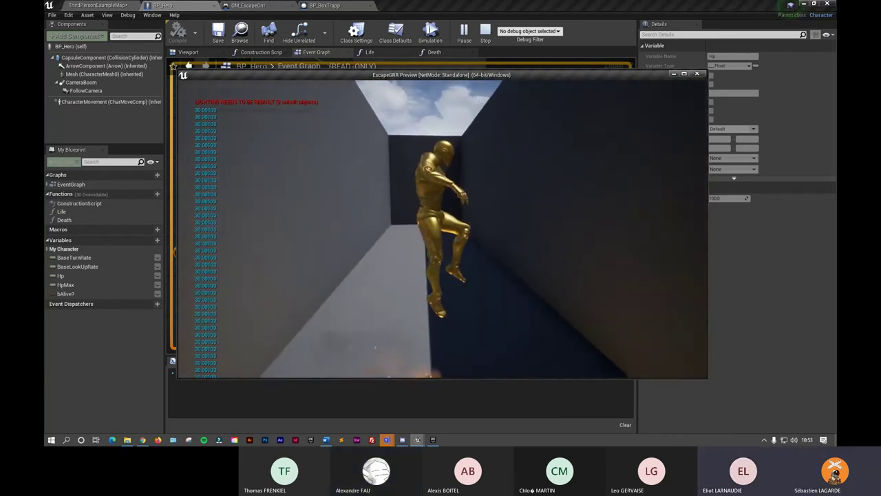
key(space)
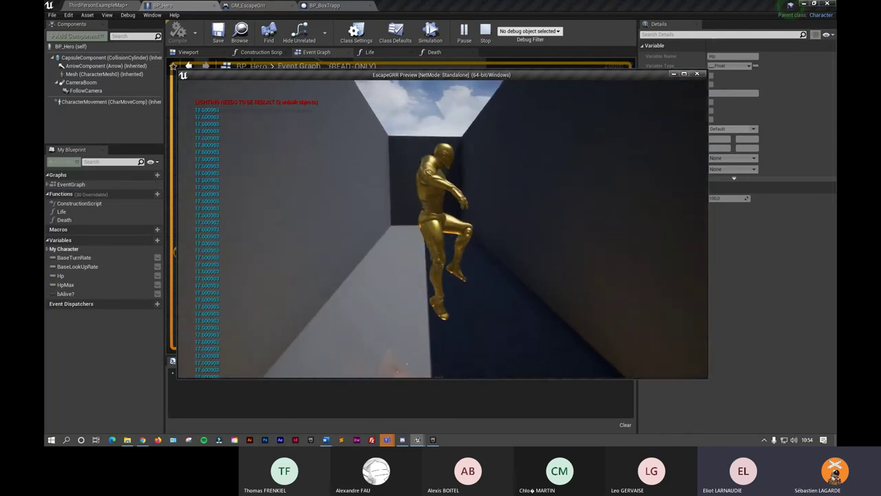